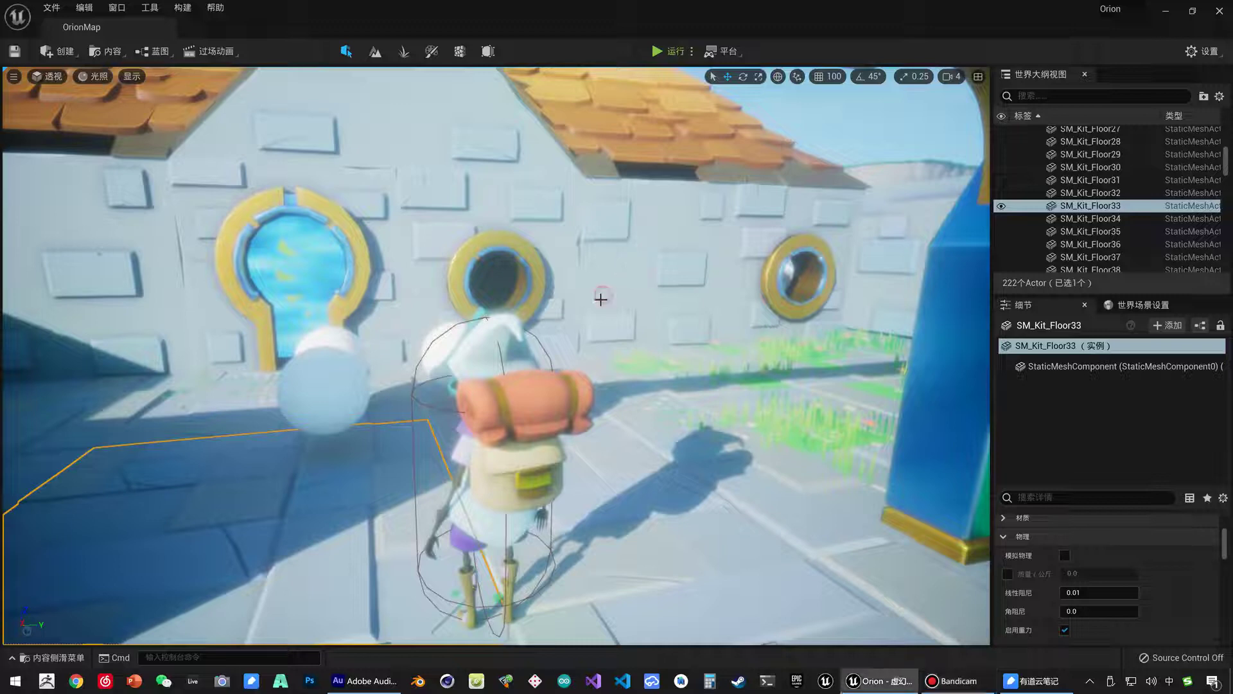
- Select the OrionCharacter in the OrionMap level, frame it with F and orbit around it
{"action": "left_click", "coordinate": [600, 296]}
{"action": "key", "text": "f"}
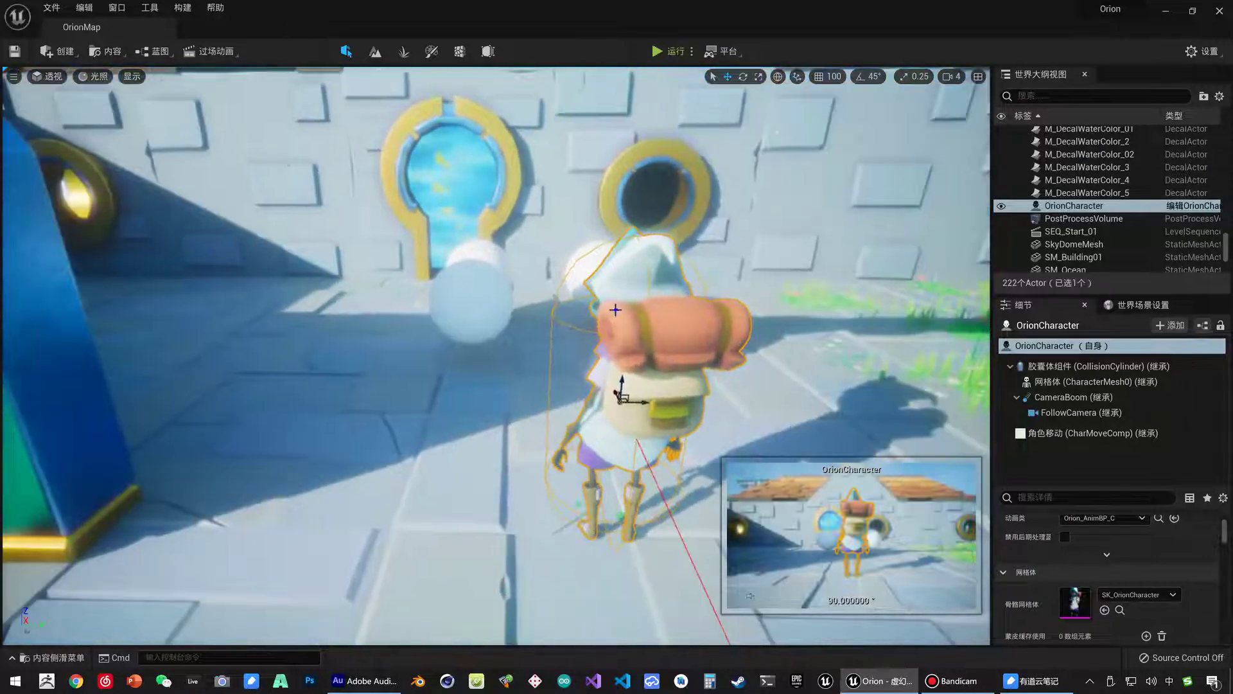
{"action": "right_click_drag", "start_coordinate": [600, 295], "coordinate": [600, 296]}
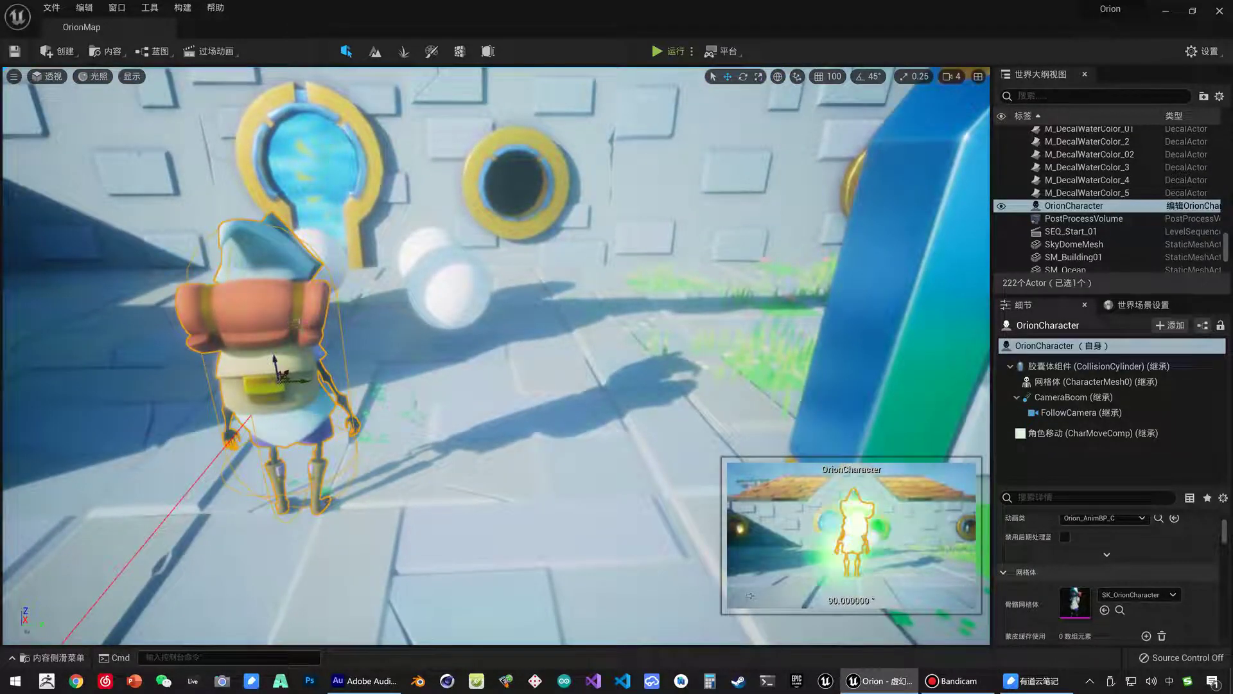
- Open the OrionCharacter Blueprint and place an InputAction Skill02 event node in empty graph space
{"action": "double_click", "coordinate": [322, 332]}
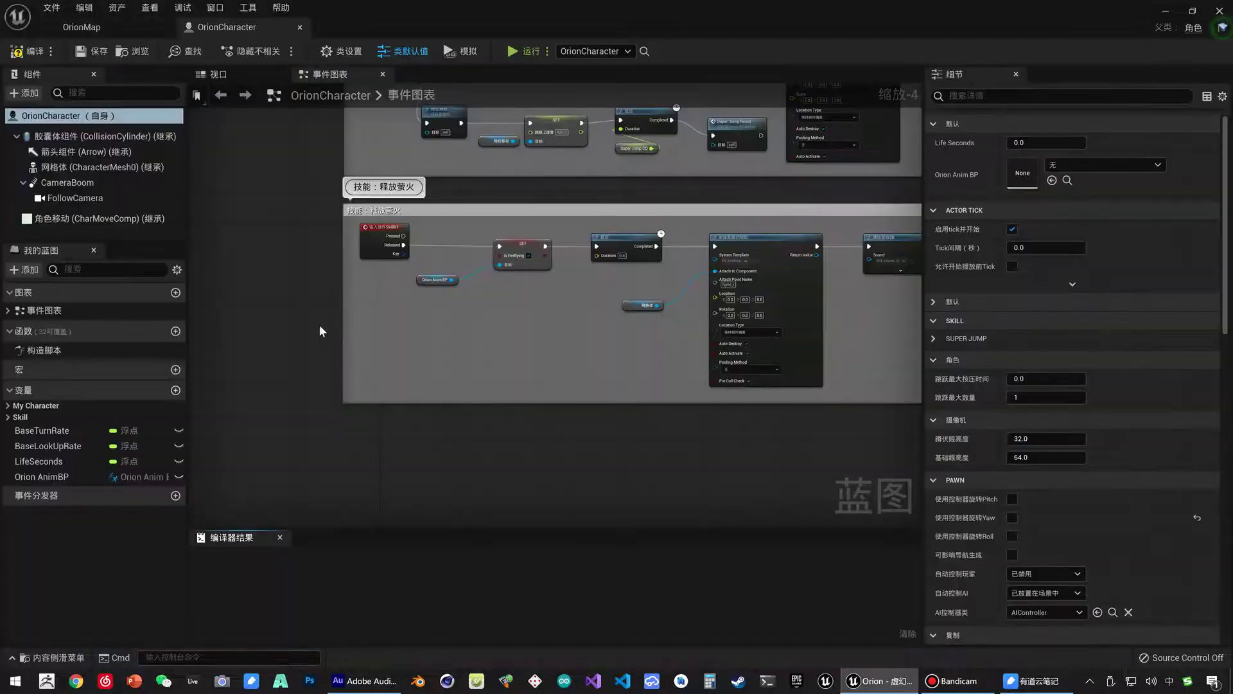
{"action": "right_click_drag", "start_coordinate": [402, 422], "coordinate": [443, 389]}
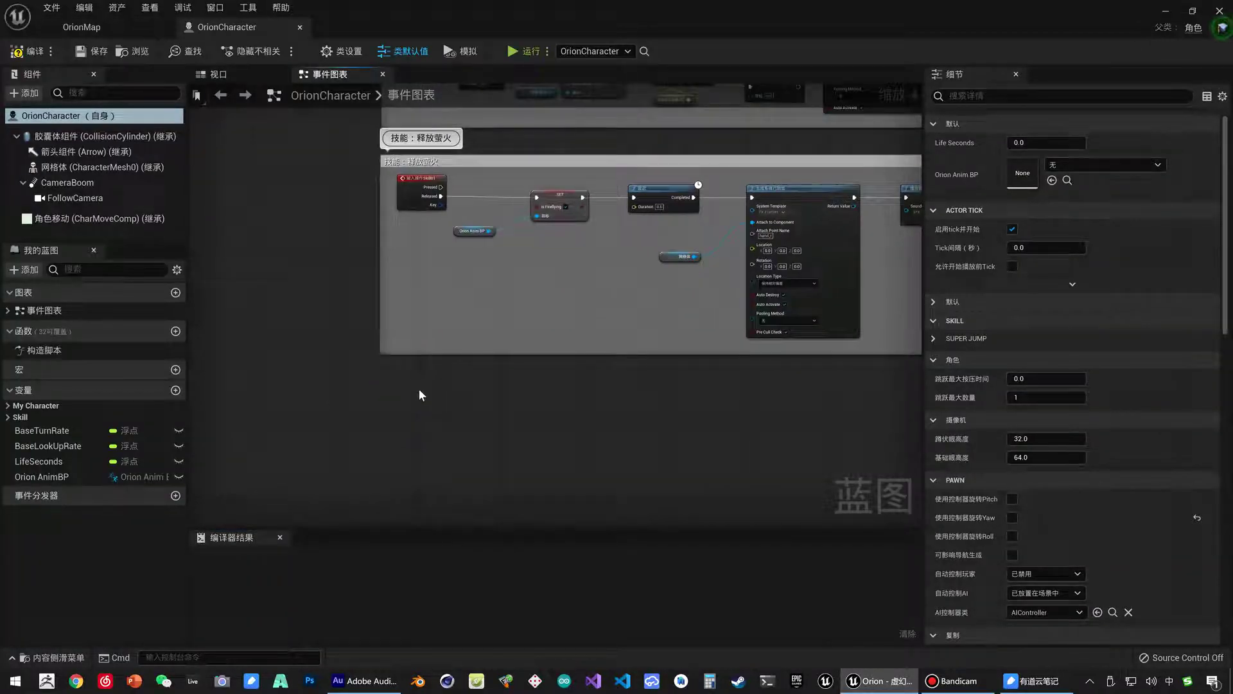
{"action": "right_click", "coordinate": [413, 389]}
{"action": "type", "text": "s"}
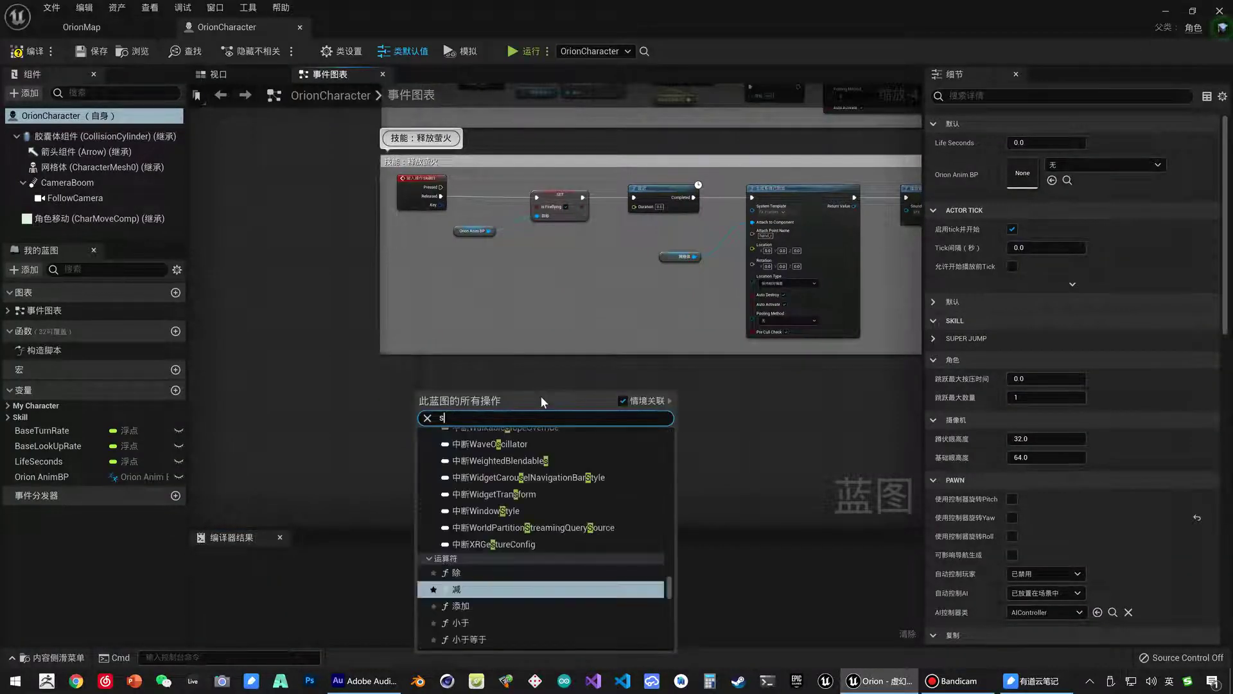
{"action": "type", "text": "kill 02"}
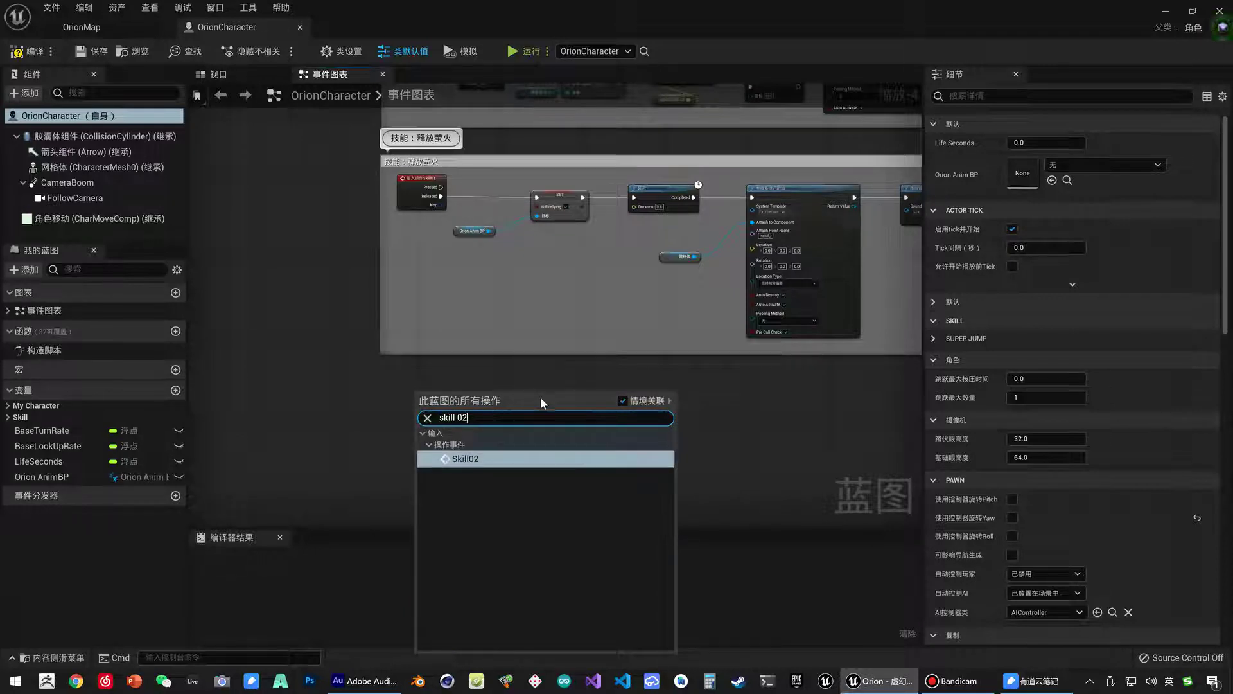
{"action": "left_click", "coordinate": [465, 459]}
{"action": "right_click_drag", "start_coordinate": [442, 445], "coordinate": [442, 410]}
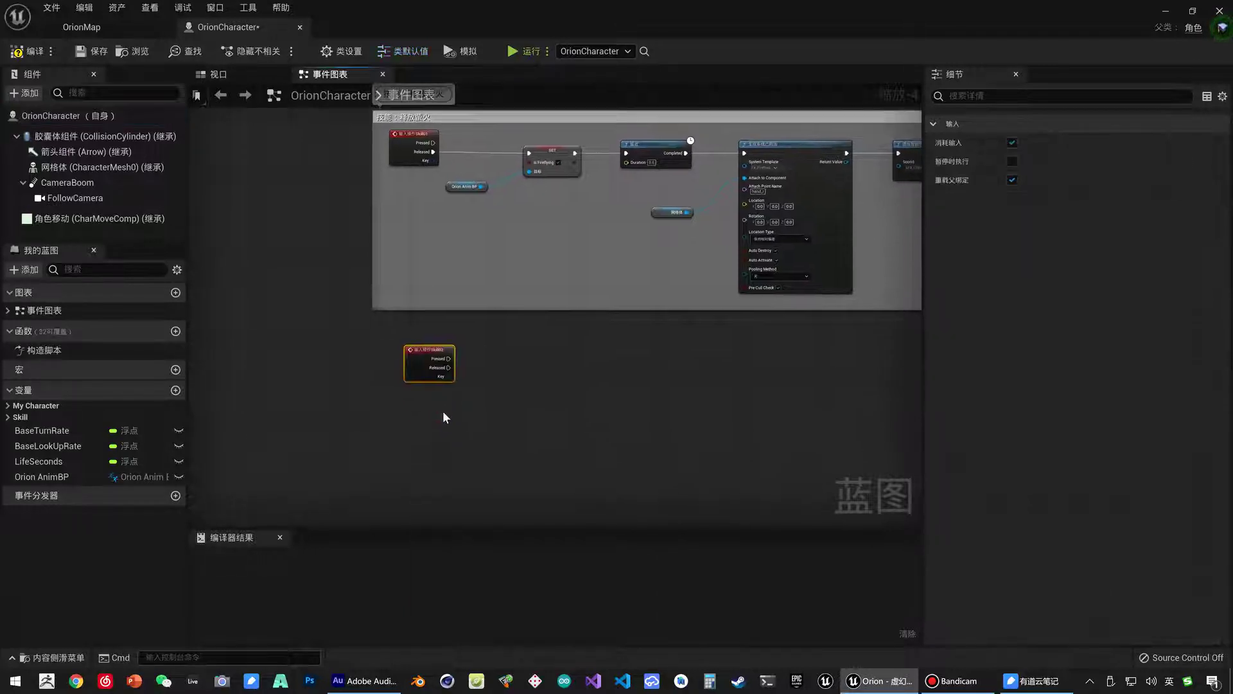
{"action": "scroll", "coordinate": [442, 410], "scroll_direction": "up", "scroll_amount": 3}
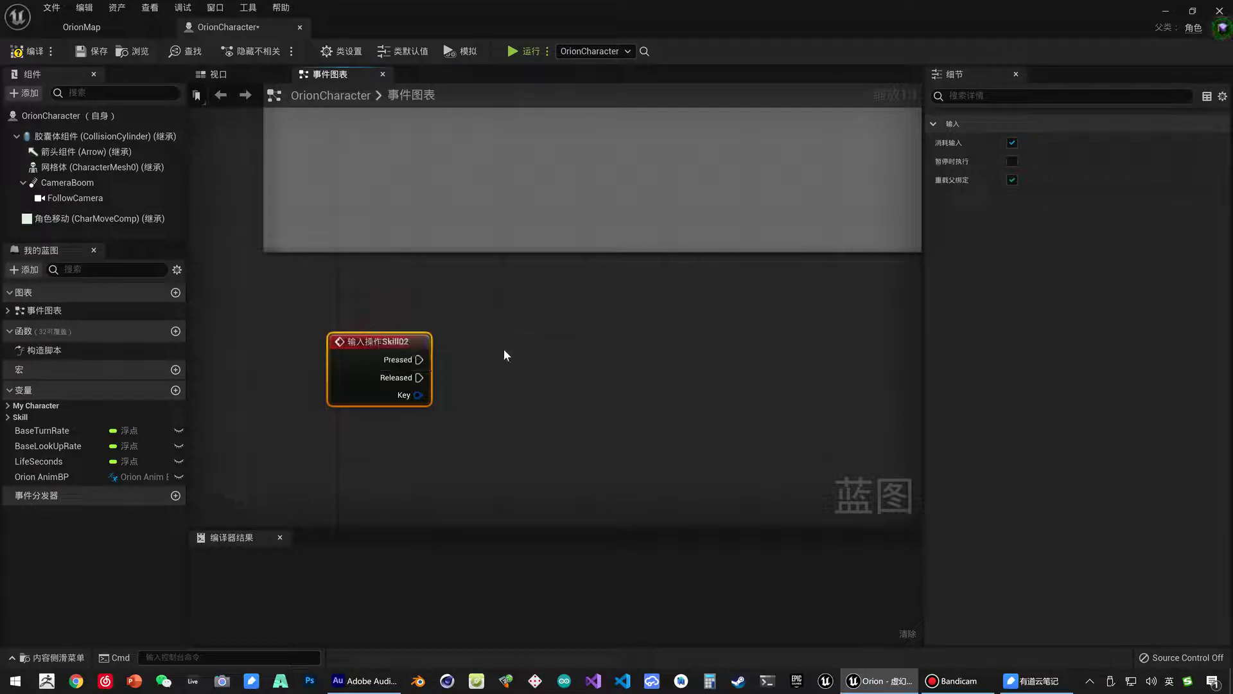
{"action": "left_click_drag", "start_coordinate": [417, 344], "coordinate": [421, 341]}
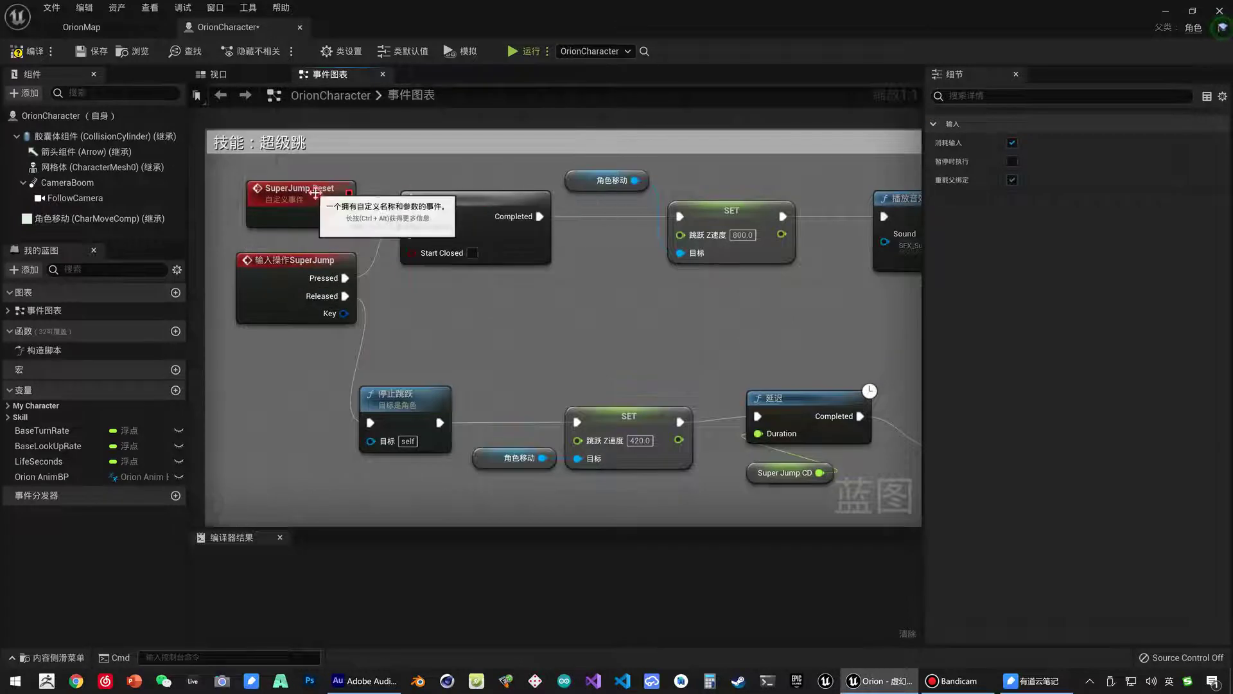
{"action": "left_click", "coordinate": [443, 198]}
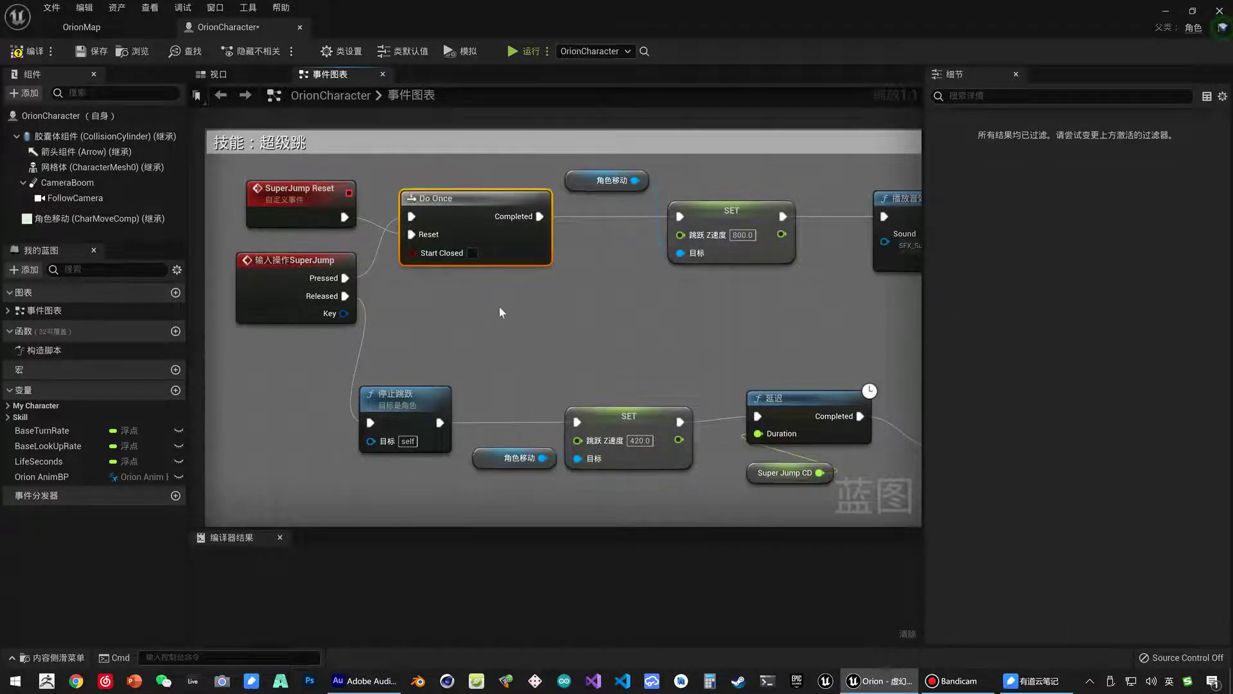
{"action": "right_click_drag", "start_coordinate": [502, 310], "coordinate": [192, 282]}
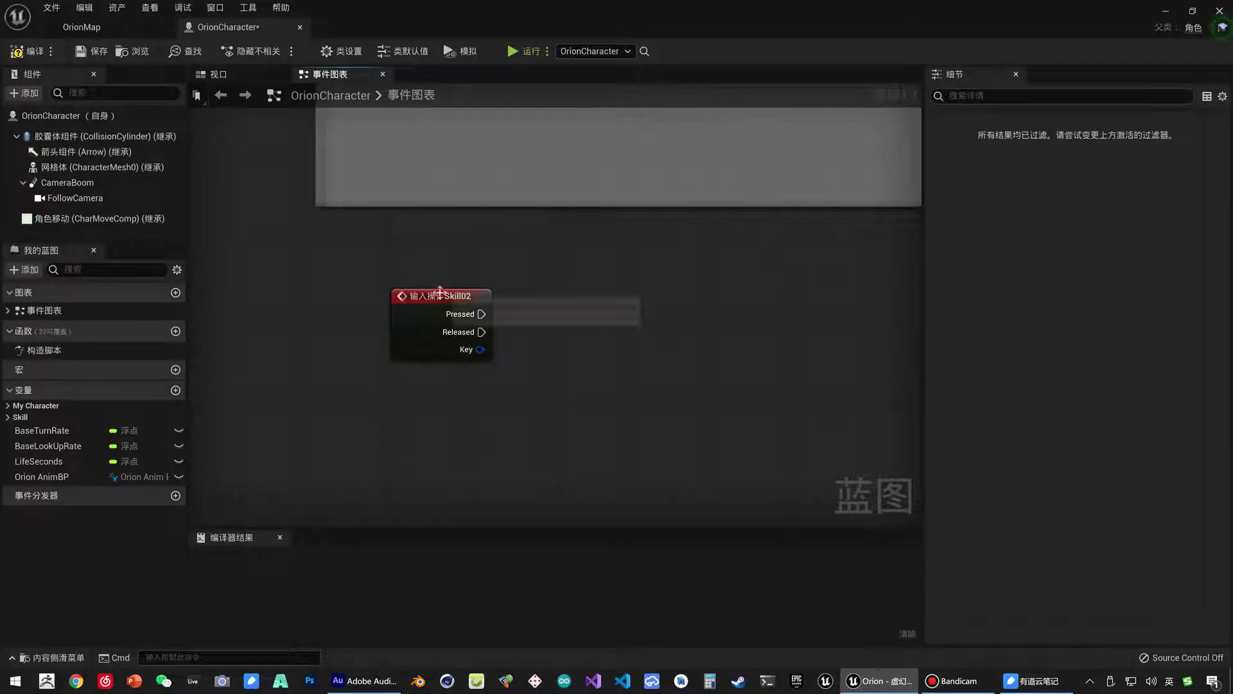
- Add a Do Once node driven by Skill02's Released output
{"action": "left_click", "coordinate": [447, 300]}
{"action": "left_click_drag", "start_coordinate": [482, 332], "coordinate": [568, 328]}
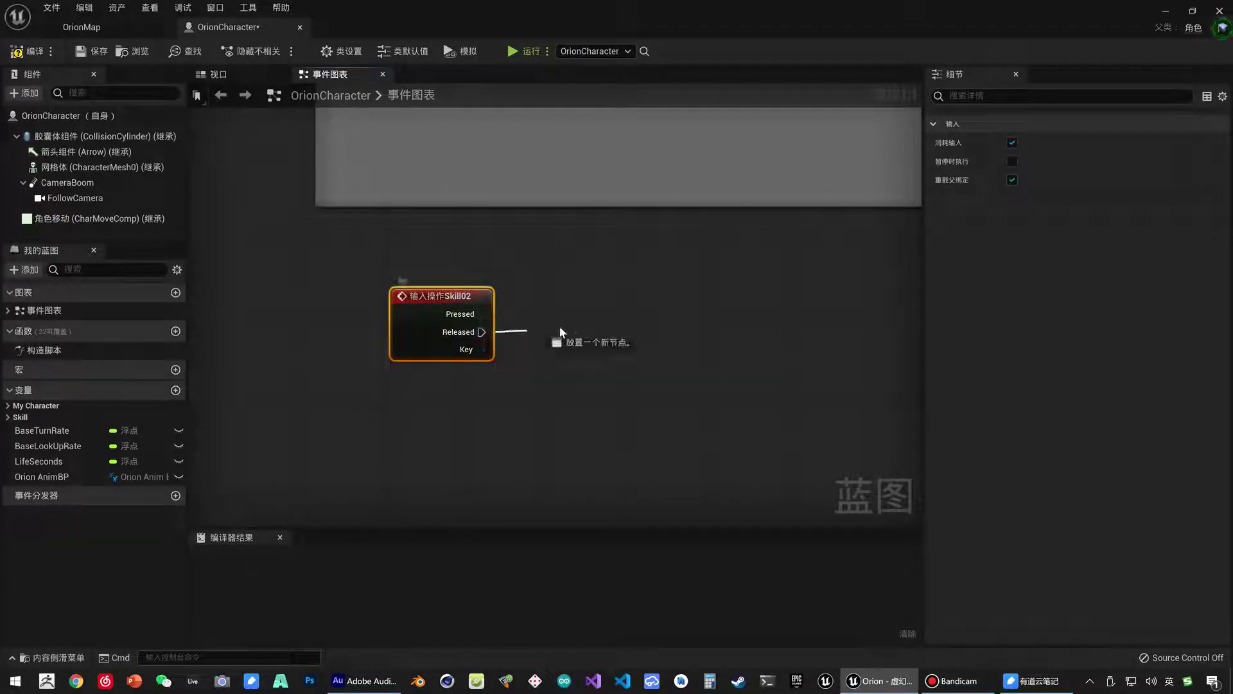
{"action": "type", "text": "doonce"}
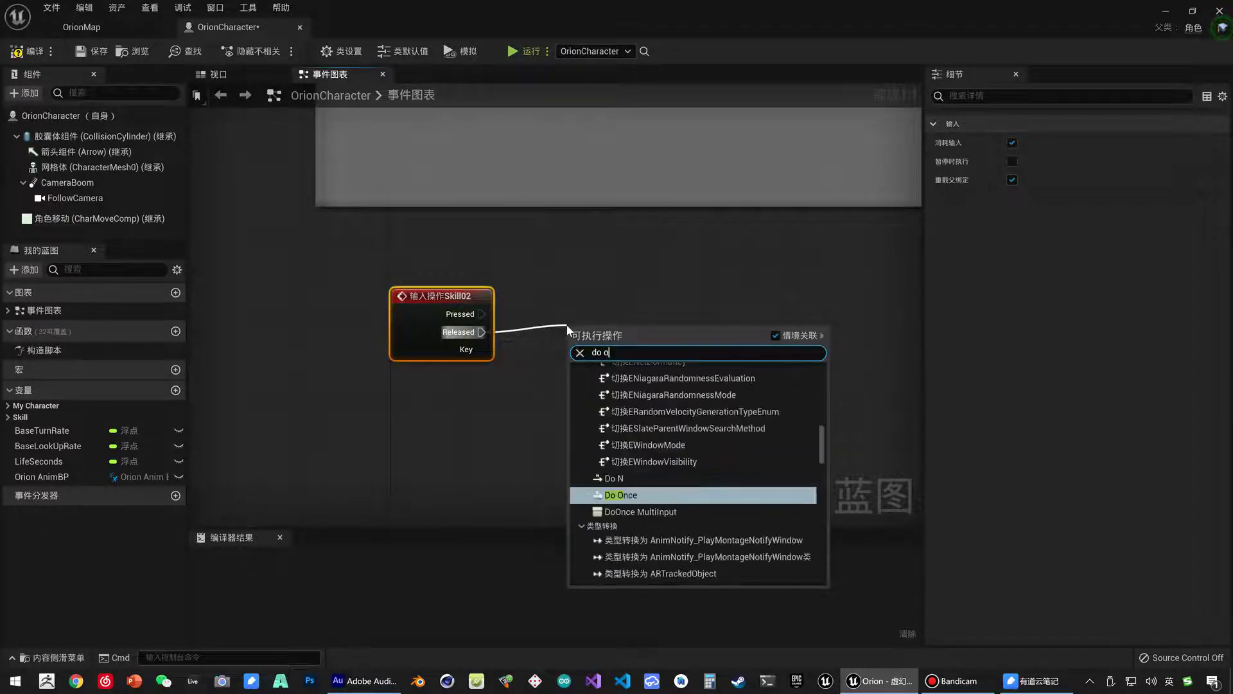
{"action": "key", "text": "Return"}
{"action": "left_click_drag", "start_coordinate": [568, 335], "coordinate": [578, 314]}
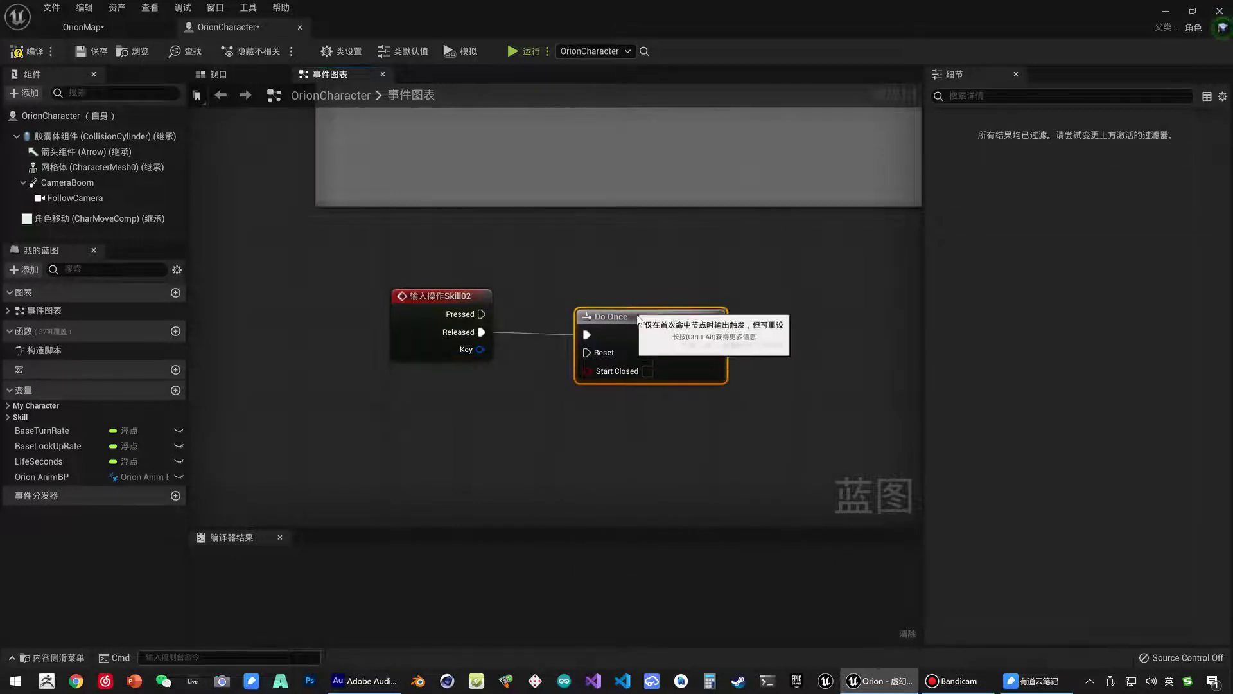
- Add a custom event named 'RadialForce Reset' and wire it into Do Once's Reset input
{"action": "right_click", "coordinate": [391, 400]}
{"action": "type", "text": "add cus"}
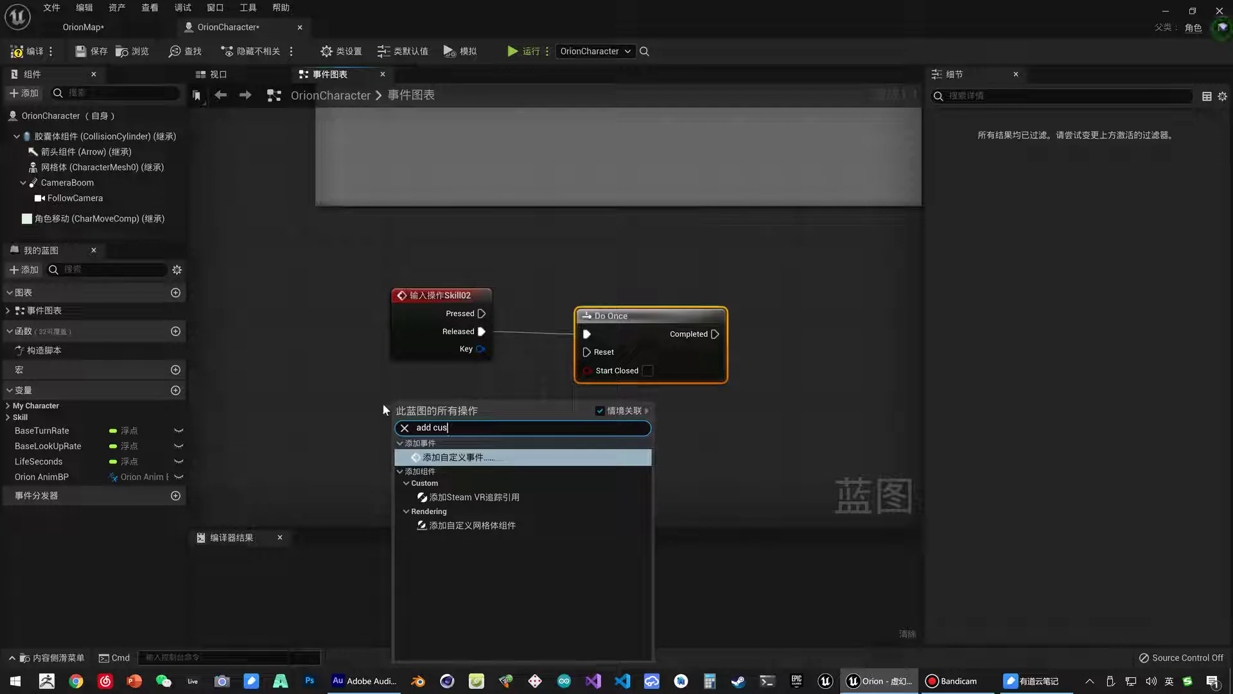
{"action": "left_click", "coordinate": [477, 460]}
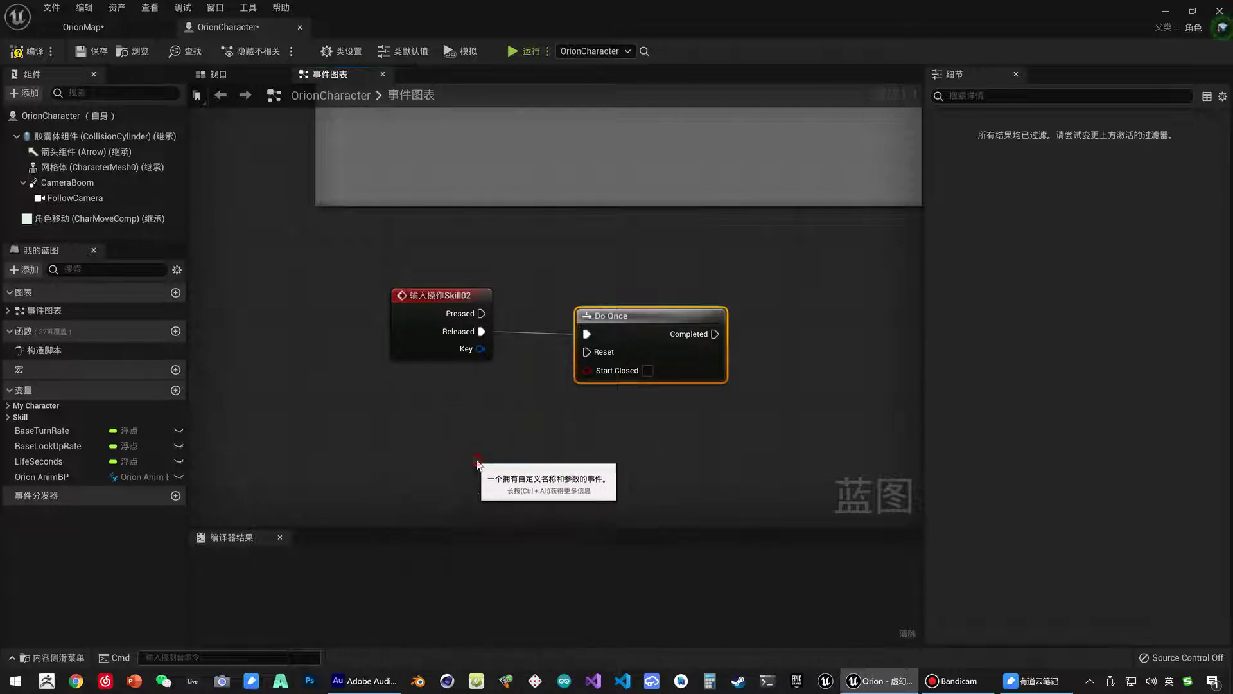
{"action": "left_click", "coordinate": [457, 412]}
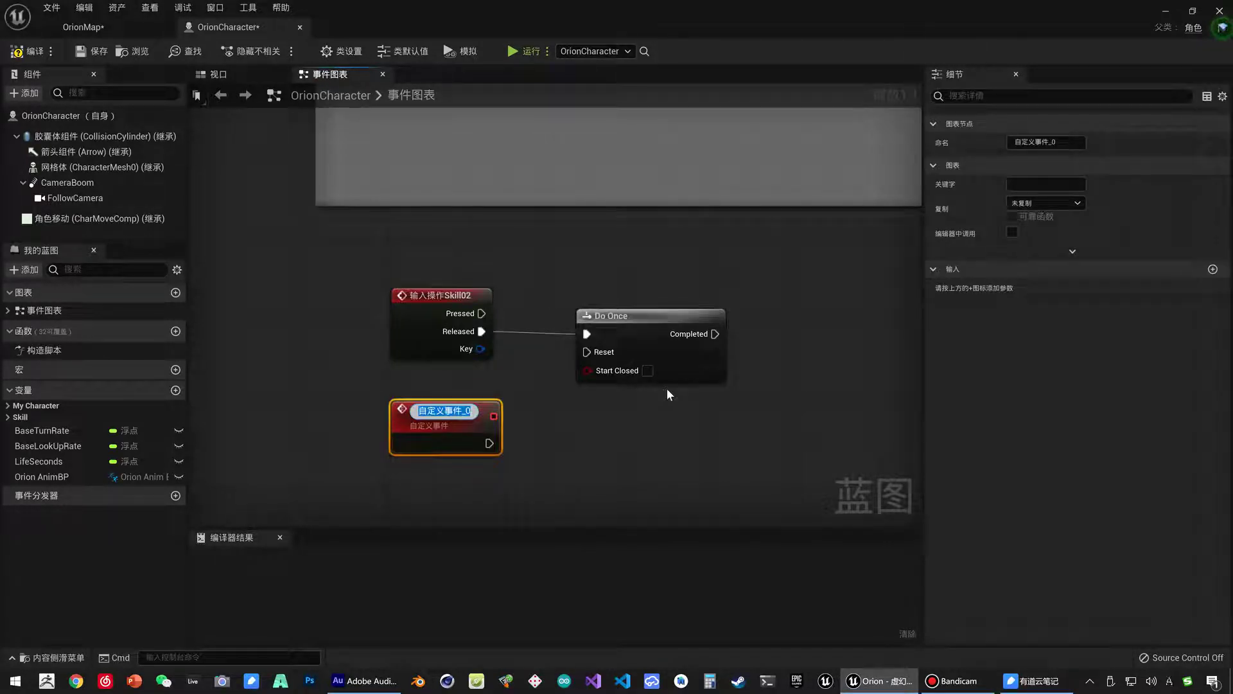
{"action": "type", "text": "Radial"}
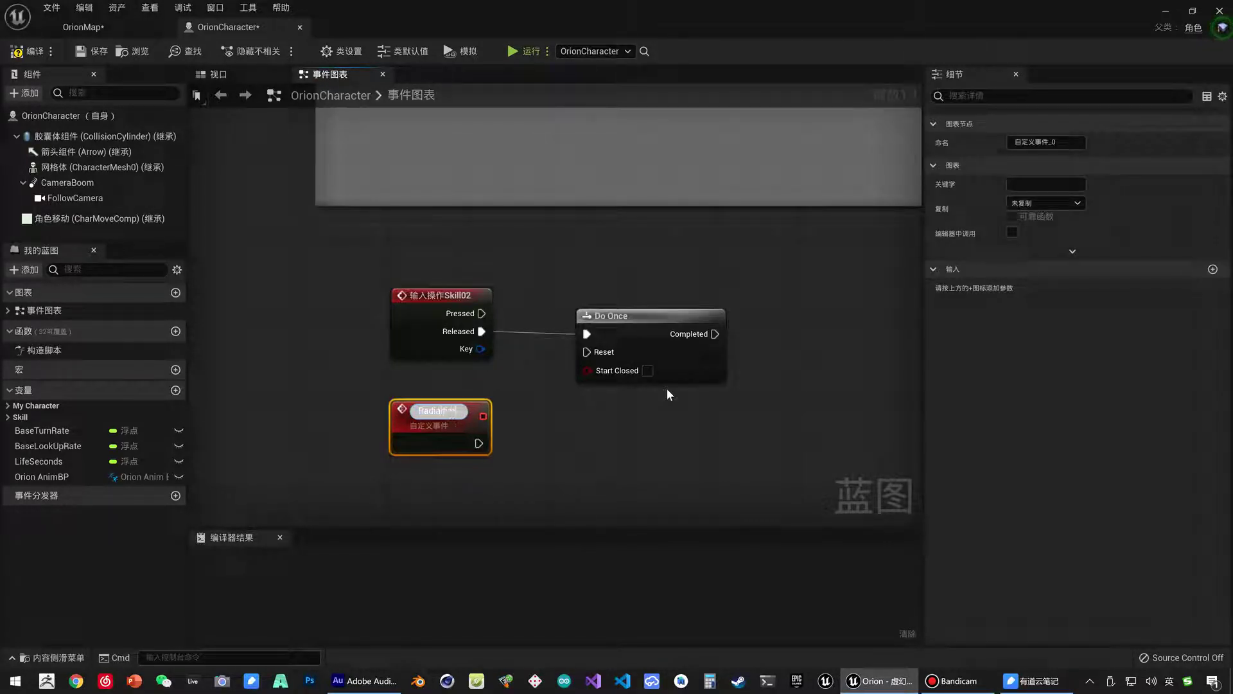
{"action": "type", "text": "Force"}
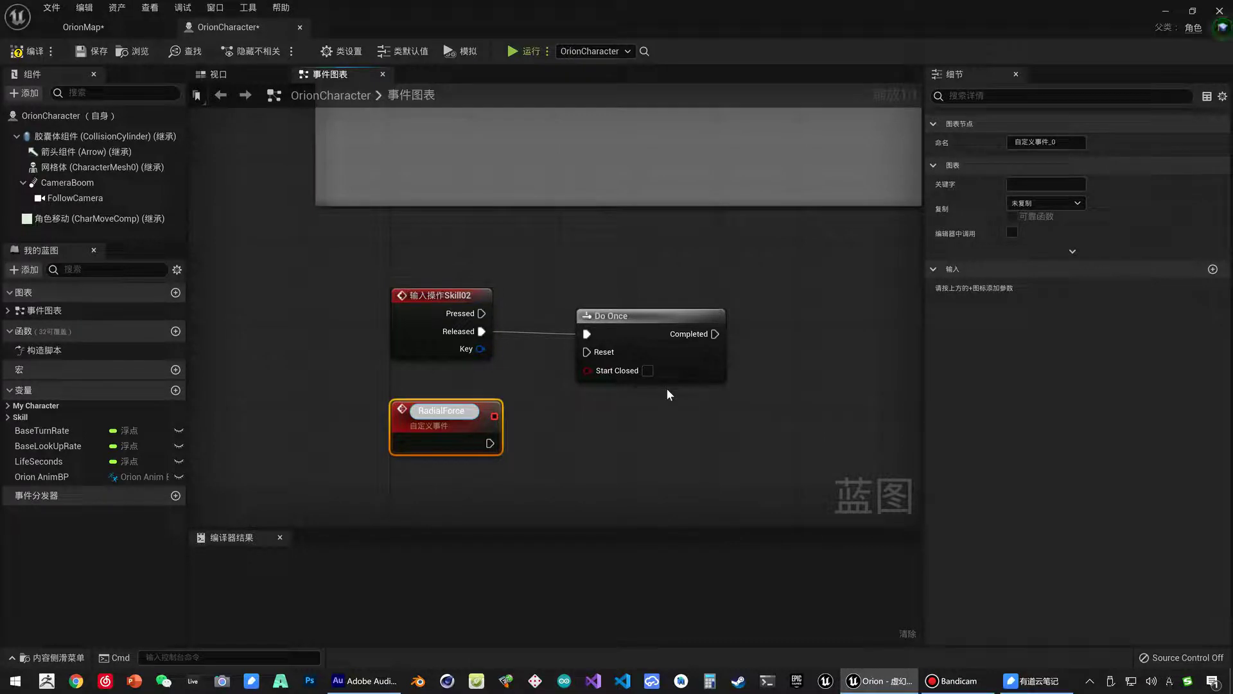
{"action": "type", "text": " Reset"}
{"action": "key", "text": "Return"}
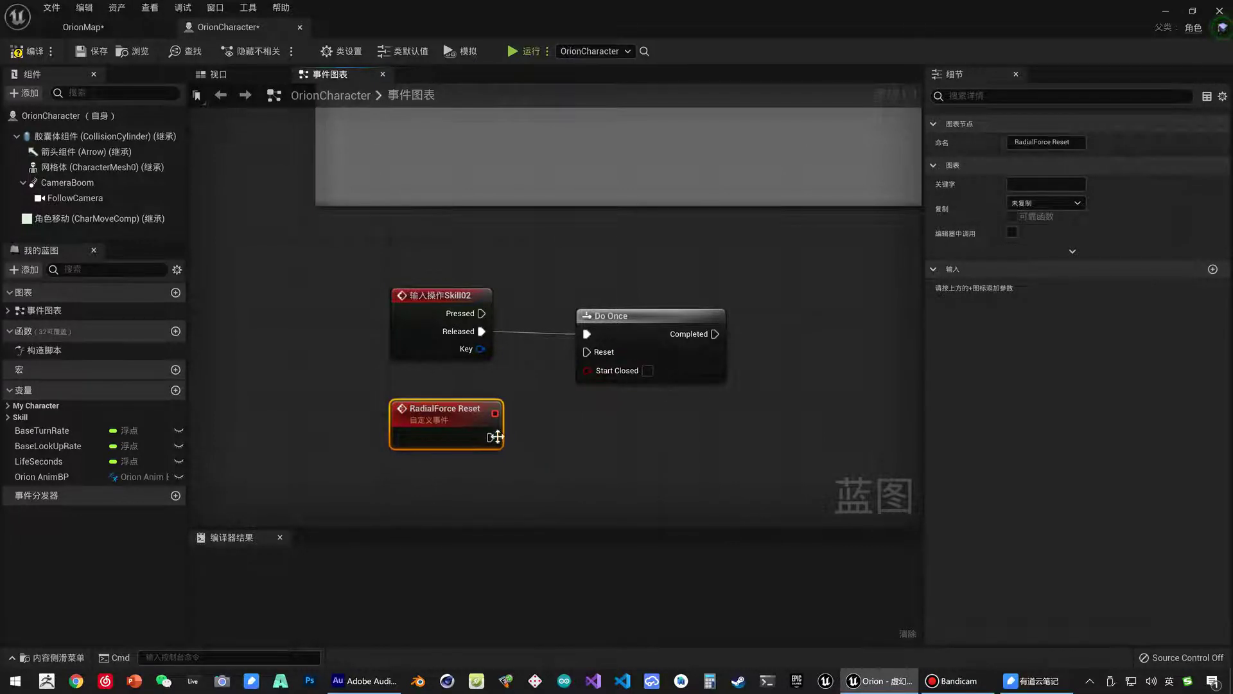
{"action": "left_click_drag", "start_coordinate": [491, 437], "coordinate": [586, 352]}
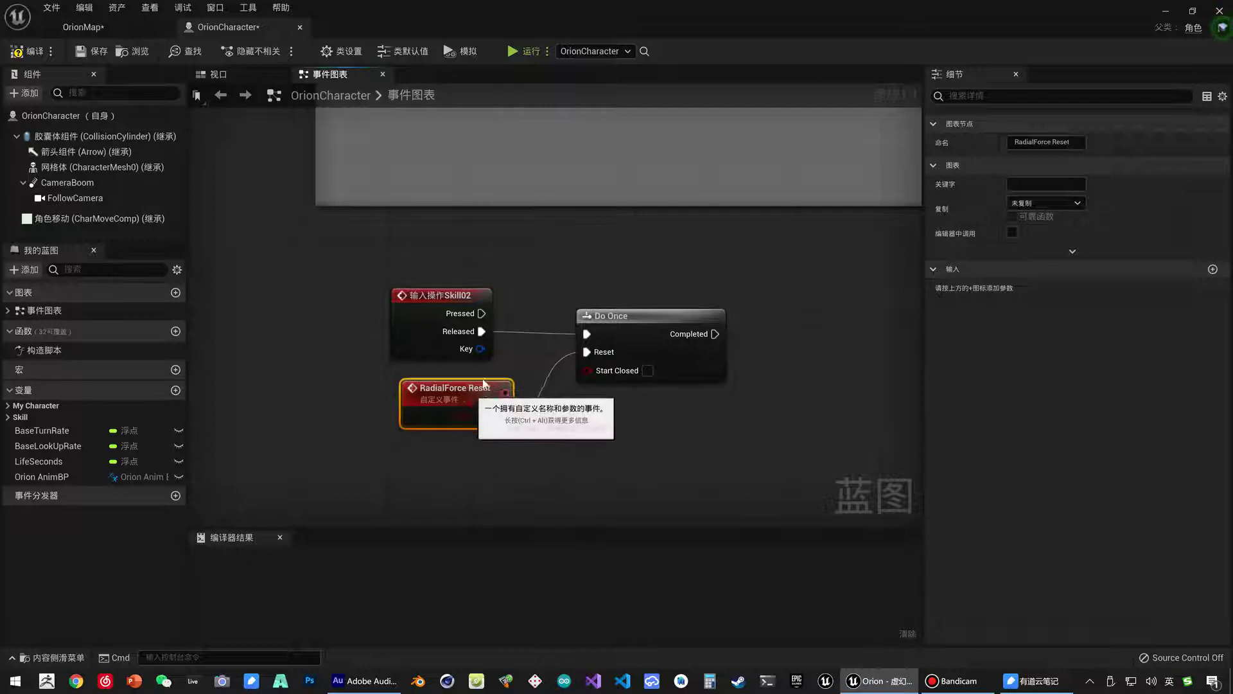
- Arrange RadialForce Reset below Skill02 and shift Do Once up and right
{"action": "left_click_drag", "start_coordinate": [495, 403], "coordinate": [506, 310]}
{"action": "left_click_drag", "start_coordinate": [430, 349], "coordinate": [420, 422]}
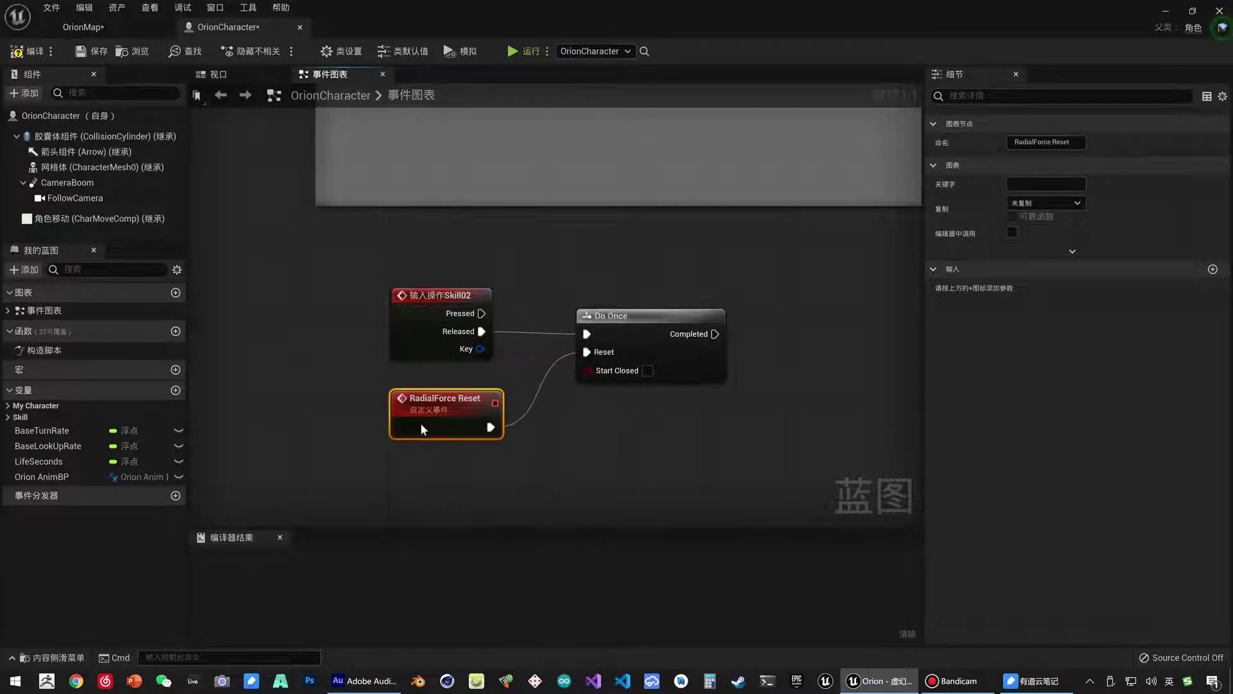
{"action": "left_click_drag", "start_coordinate": [614, 327], "coordinate": [619, 309]}
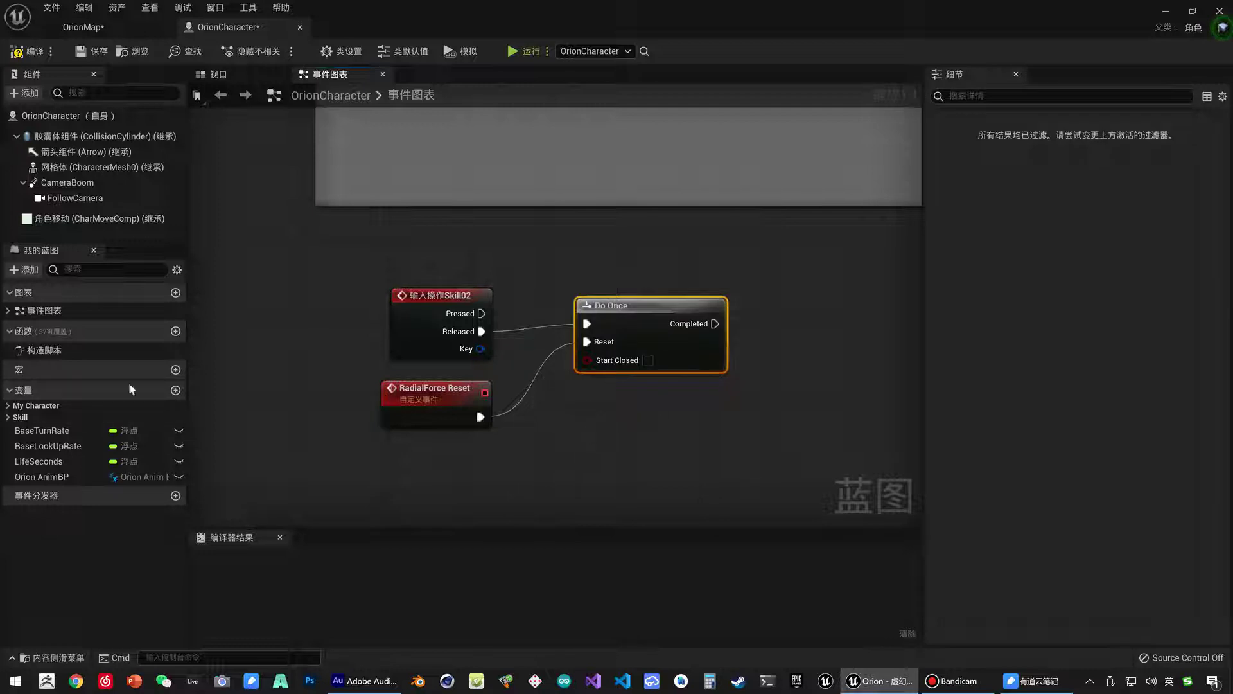
{"action": "right_click_drag", "start_coordinate": [727, 393], "coordinate": [483, 394]}
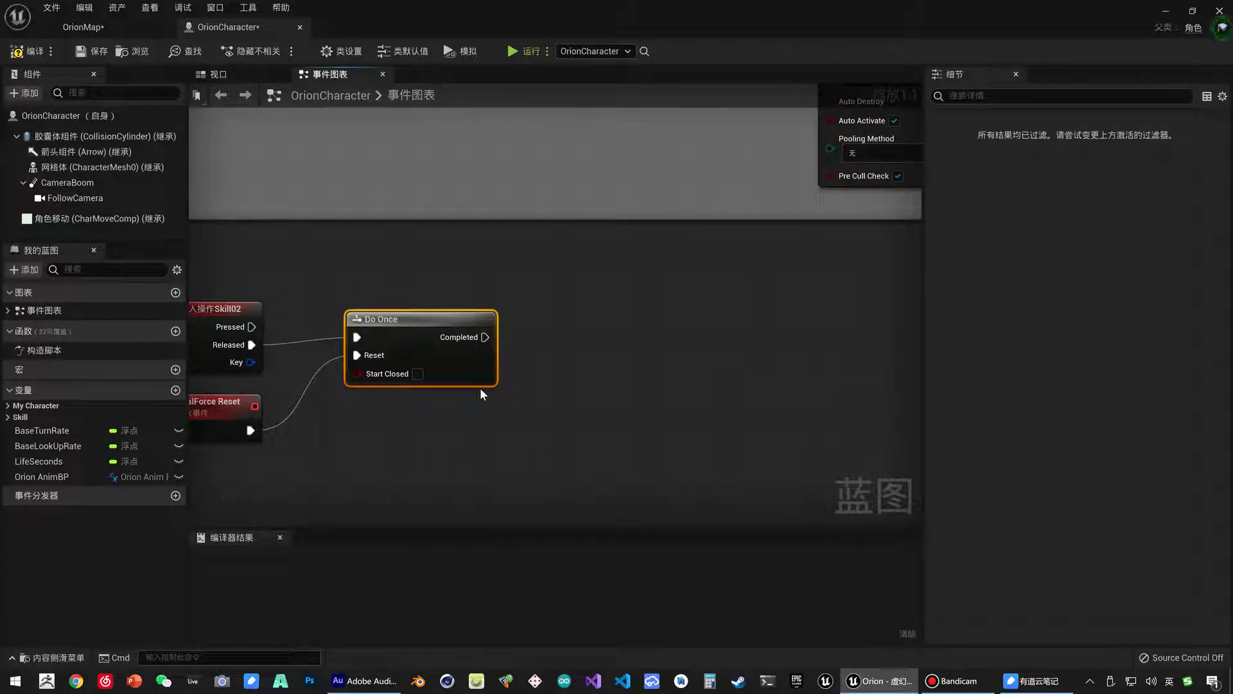
{"action": "right_click_drag", "start_coordinate": [236, 451], "coordinate": [330, 444]}
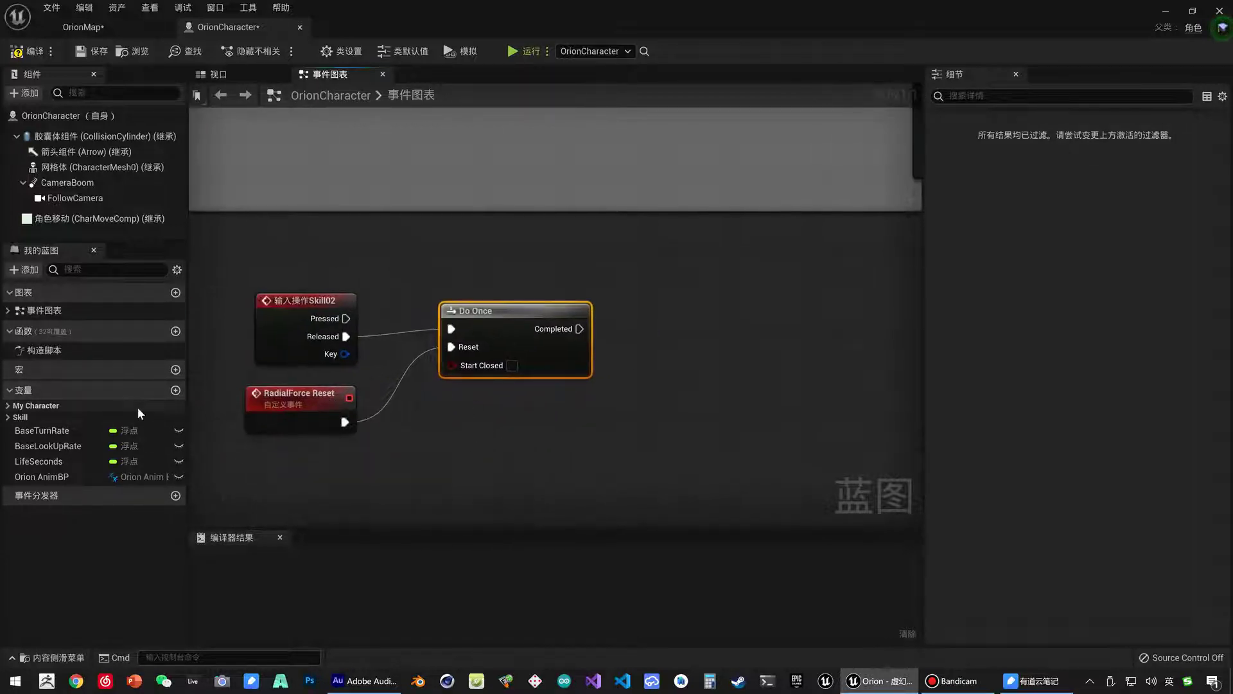
- Check SuperJump CD under Skill, then add a new float variable named RadialForce CD
{"action": "left_click", "coordinate": [8, 417]}
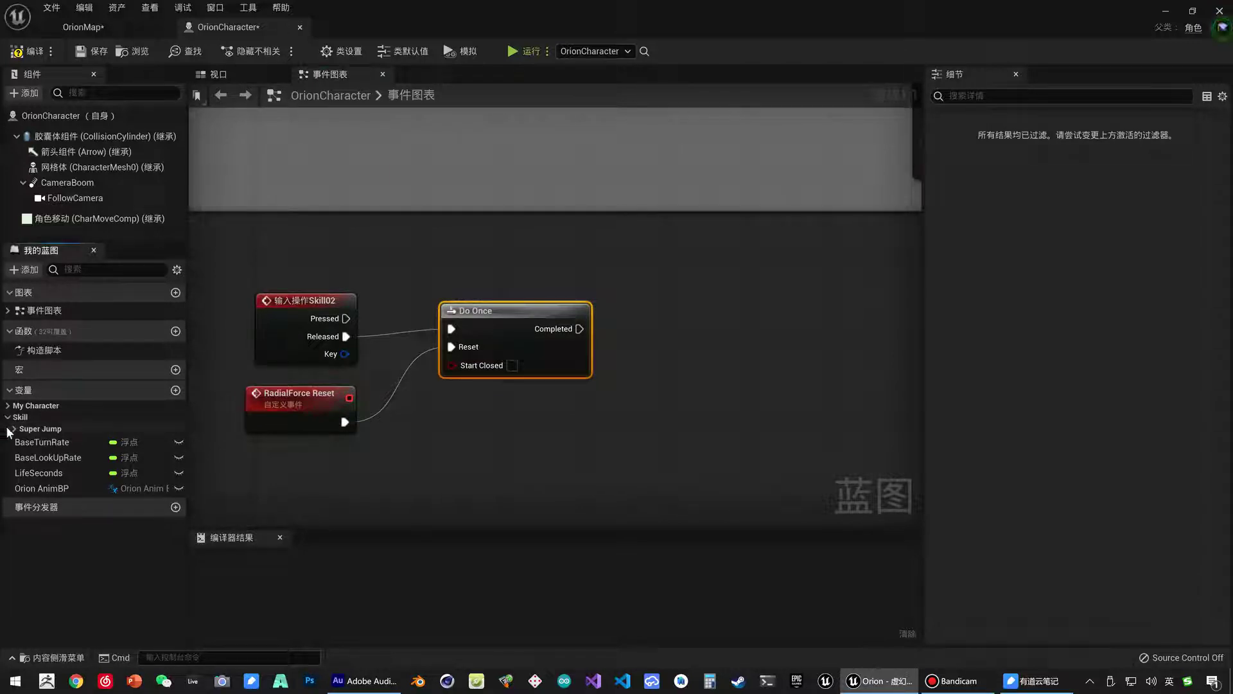
{"action": "left_click", "coordinate": [12, 429]}
{"action": "left_click", "coordinate": [67, 441]}
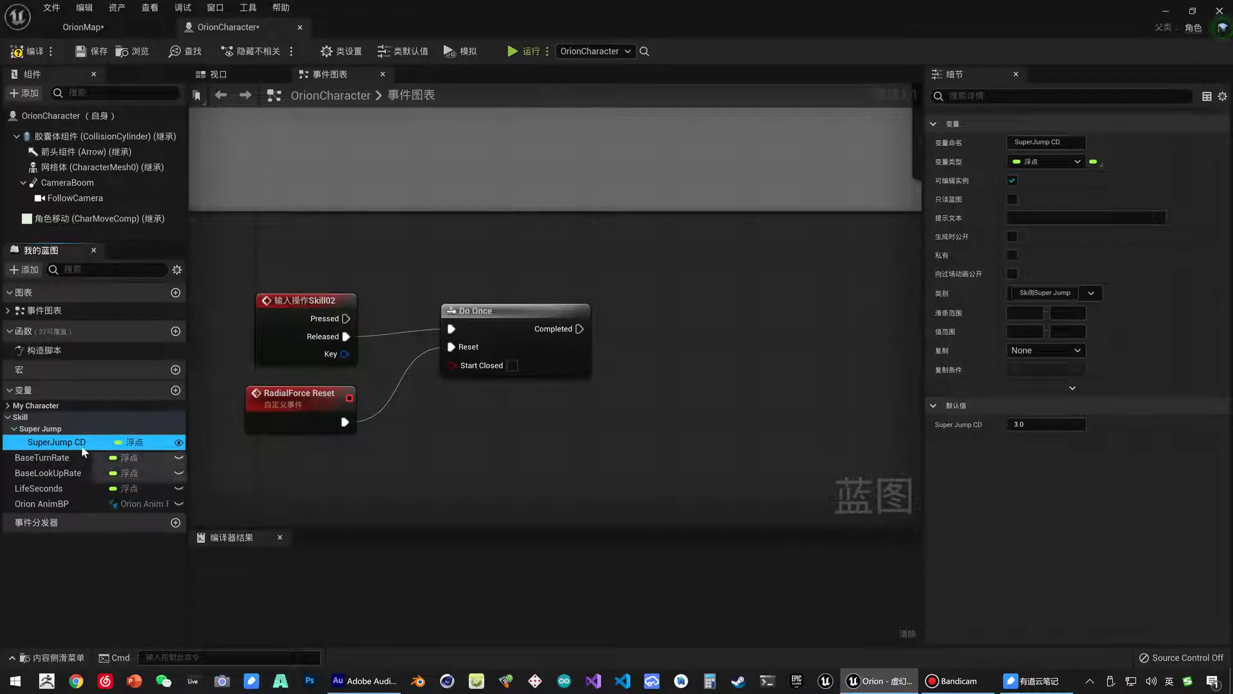
{"action": "left_click", "coordinate": [176, 390]}
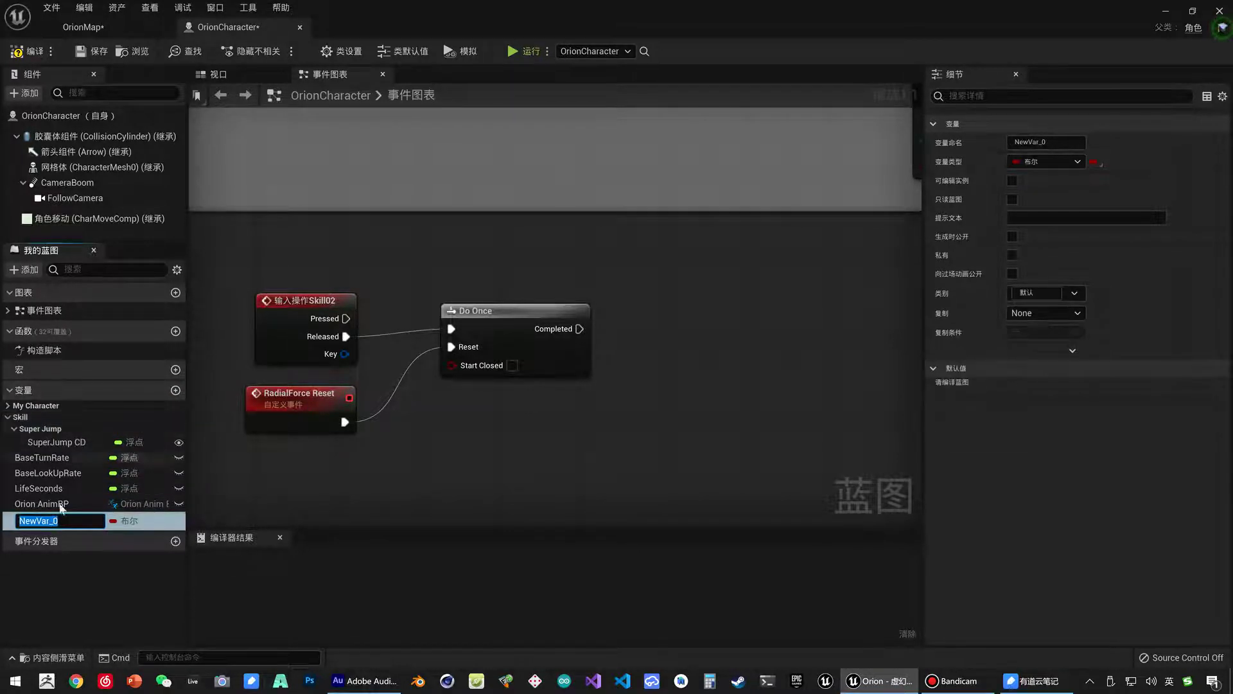
{"action": "left_click", "coordinate": [130, 525]}
{"action": "left_click", "coordinate": [129, 525]}
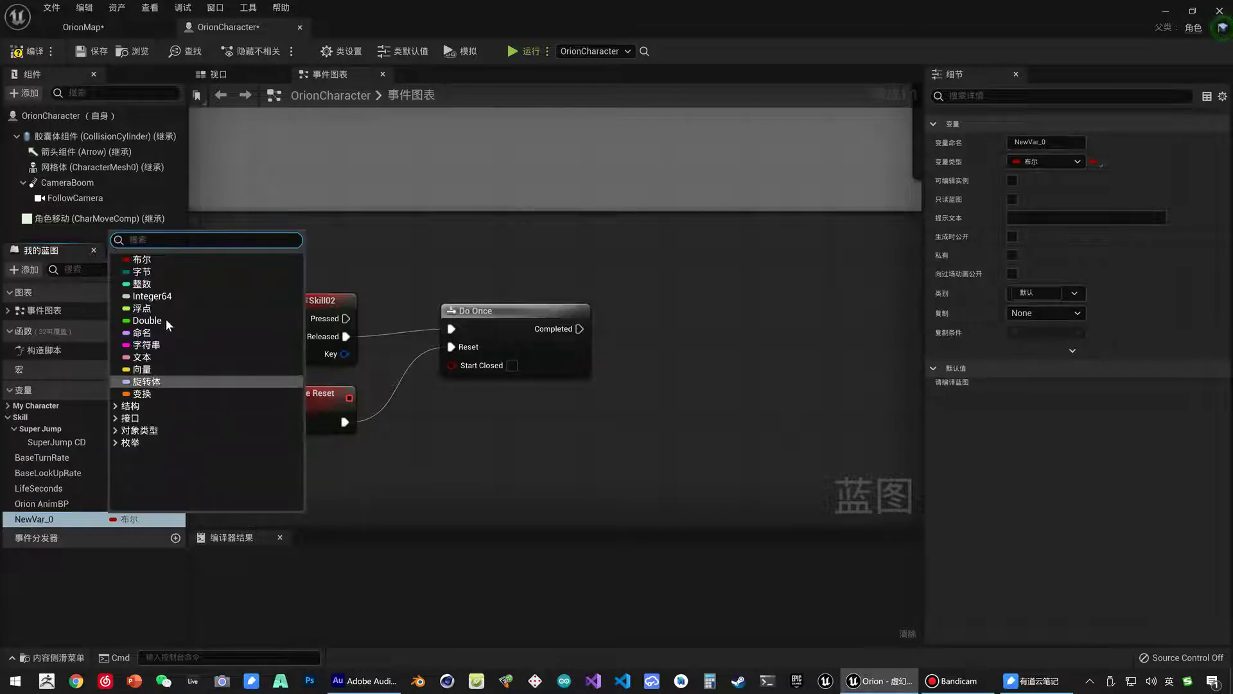
{"action": "left_click", "coordinate": [142, 308]}
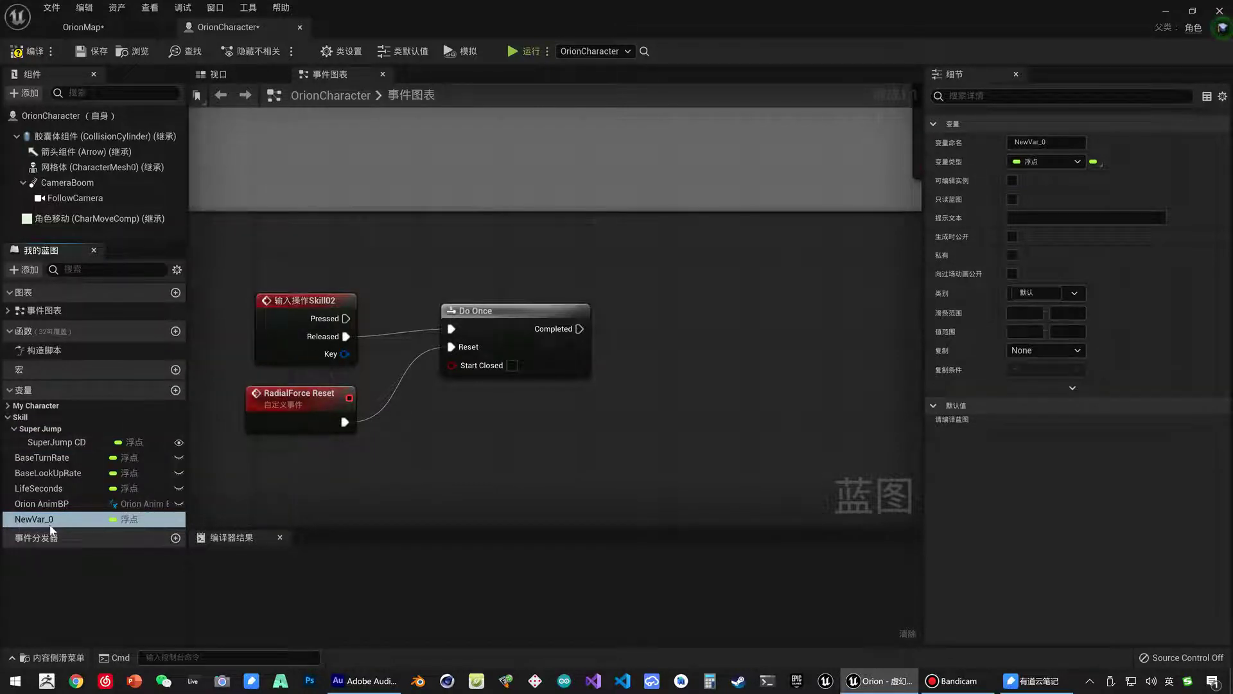
{"action": "double_click", "coordinate": [166, 528]}
{"action": "type", "text": "RadialForce CD"}
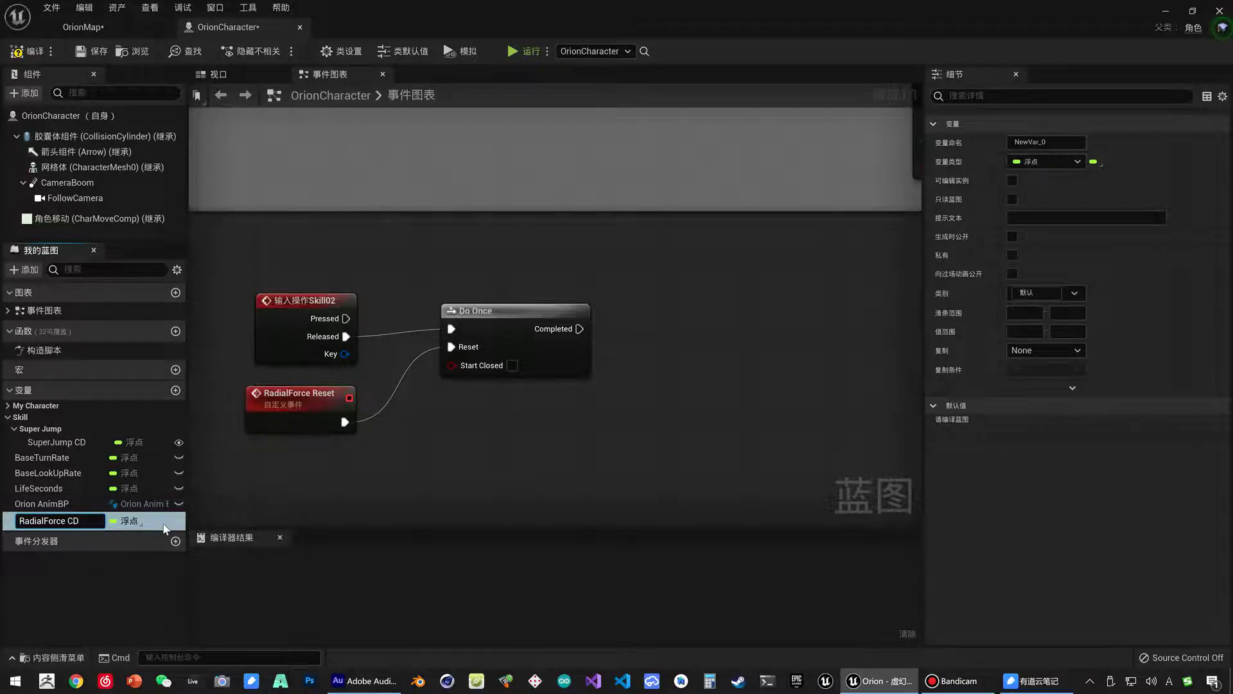
{"action": "key", "text": "Return"}
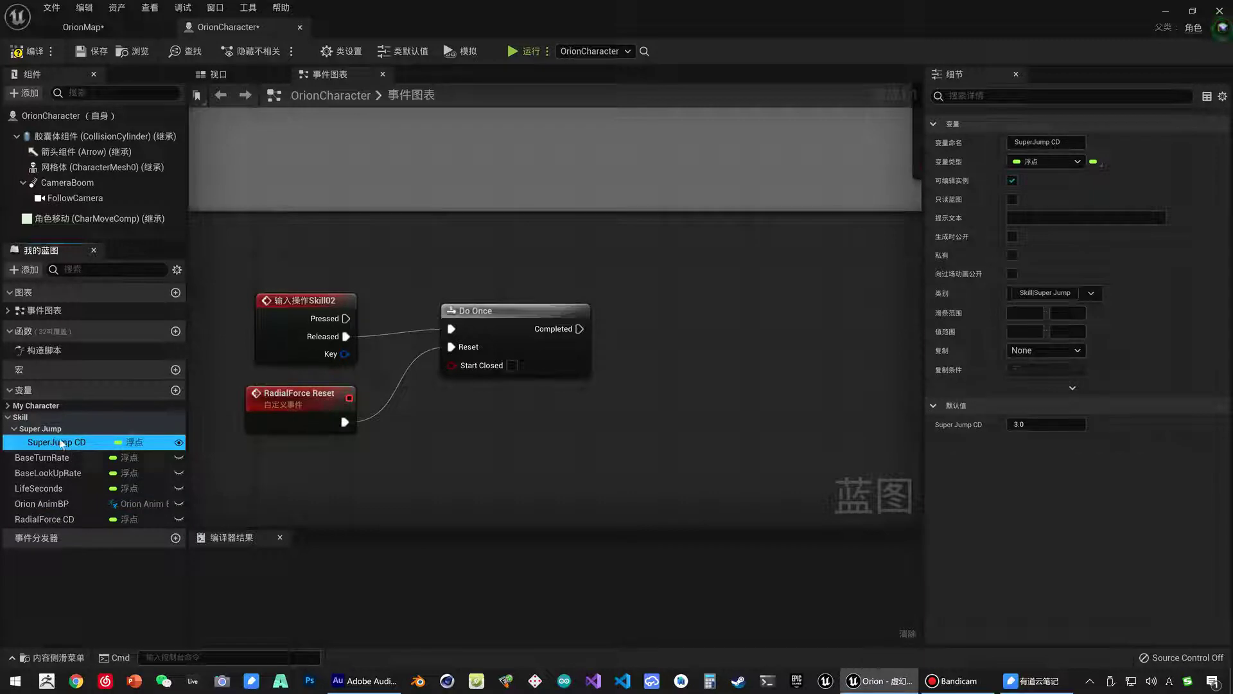
- Set RadialForce CD's Category to Skill|RadialForce
{"action": "left_click", "coordinate": [49, 443]}
{"action": "left_click", "coordinate": [64, 519]}
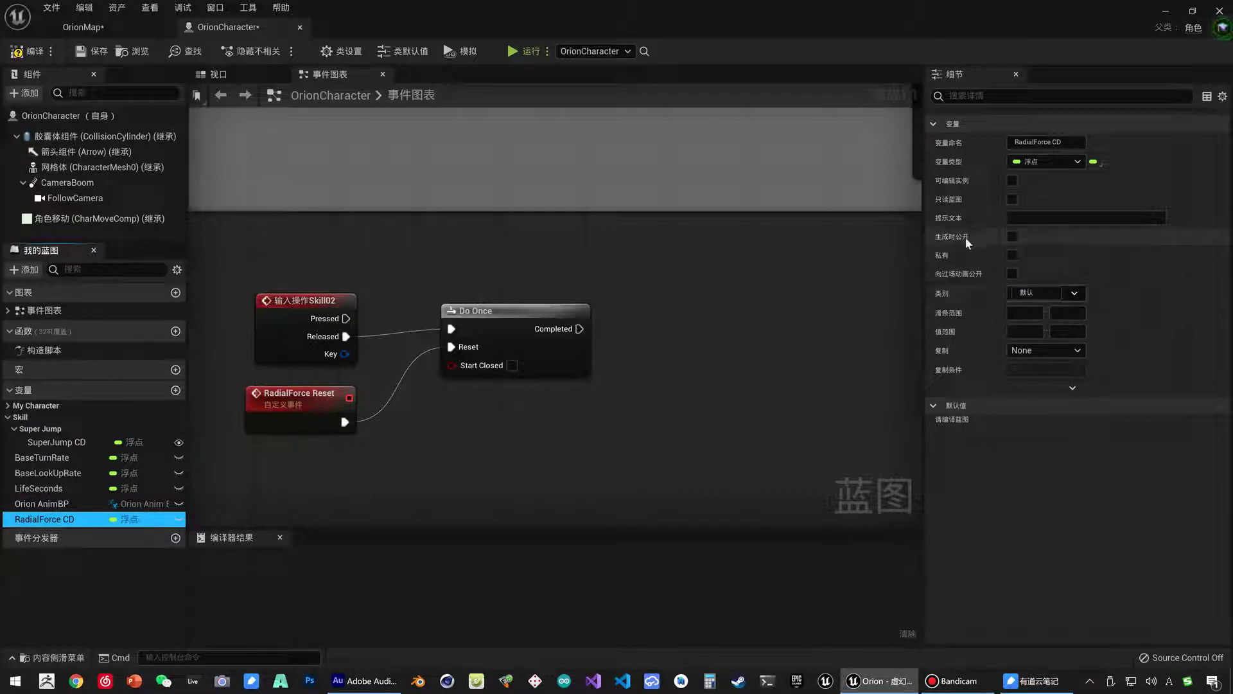
{"action": "left_click", "coordinate": [1062, 294]}
{"action": "type", "text": "Skill技"}
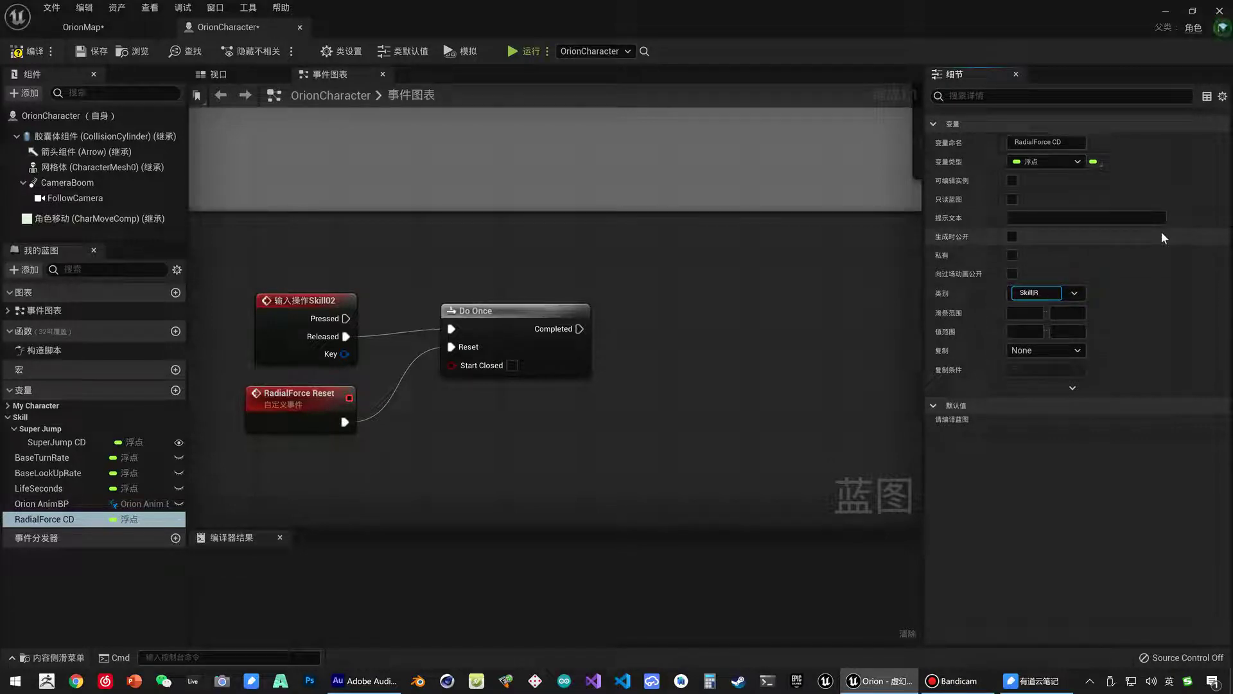
{"action": "type", "text": "Radial"}
{"action": "type", "text": "Force"}
{"action": "key", "text": "Return"}
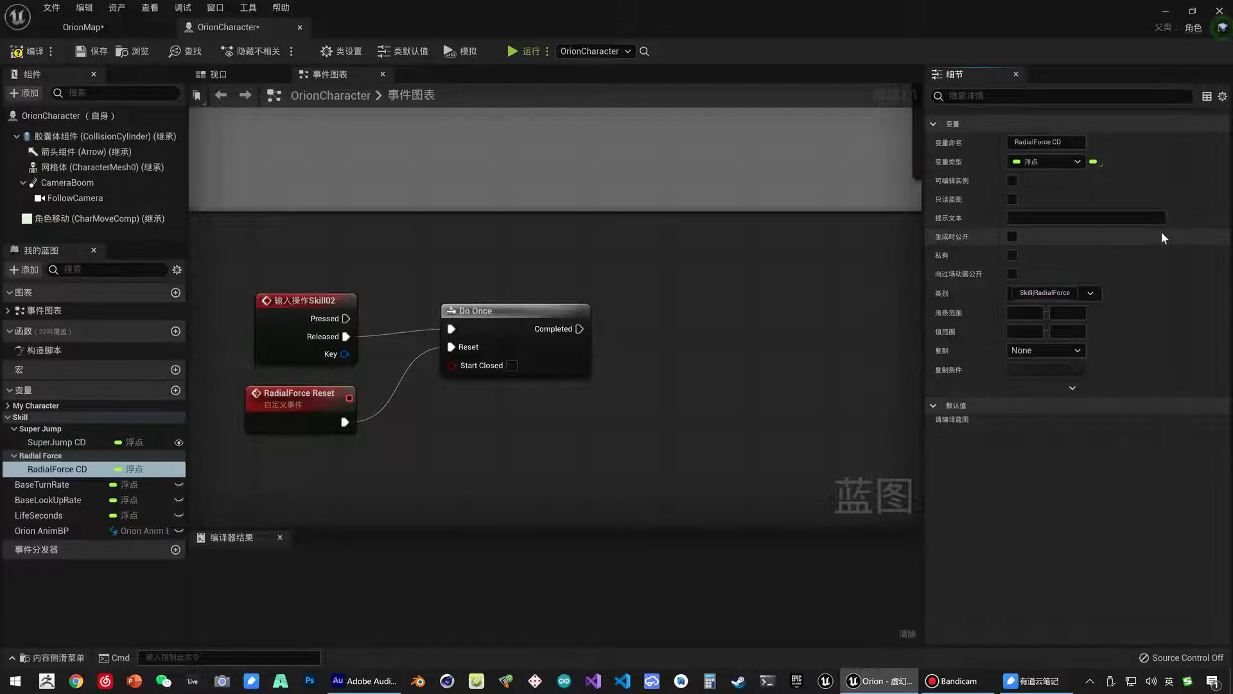
- Check that RadialForce CD appears under the new Radial Force category
{"action": "left_click", "coordinate": [35, 428]}
{"action": "left_click", "coordinate": [36, 469]}
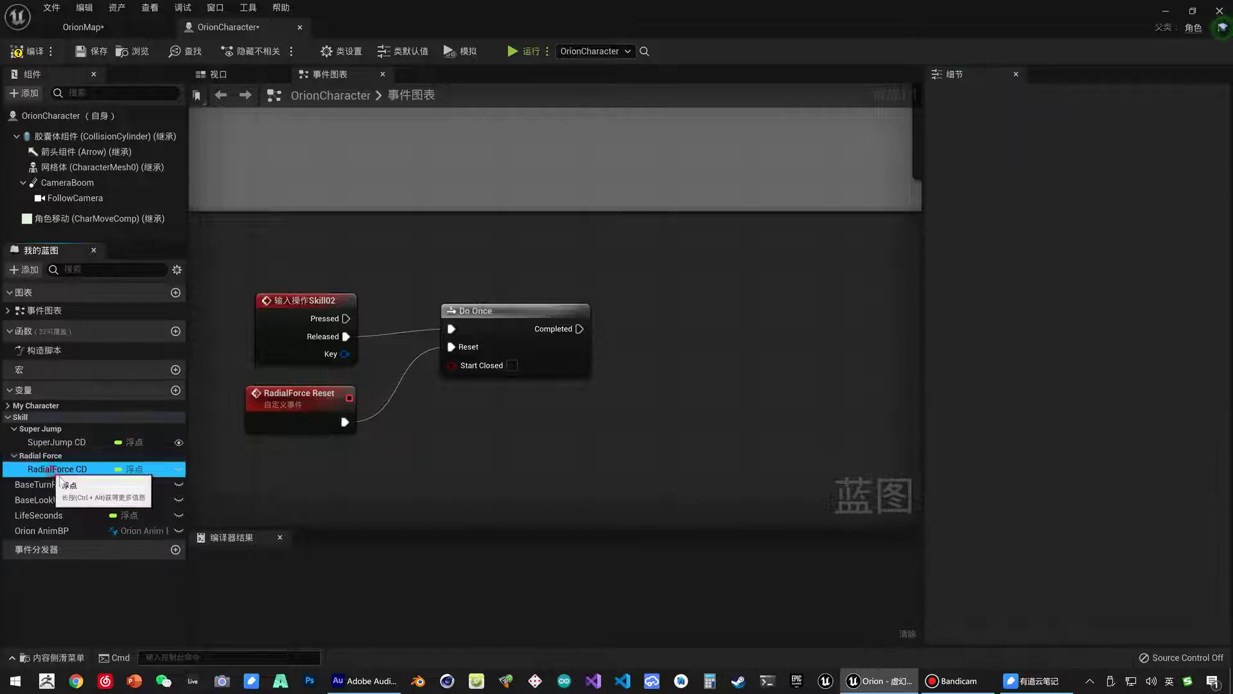
{"action": "left_click", "coordinate": [53, 456]}
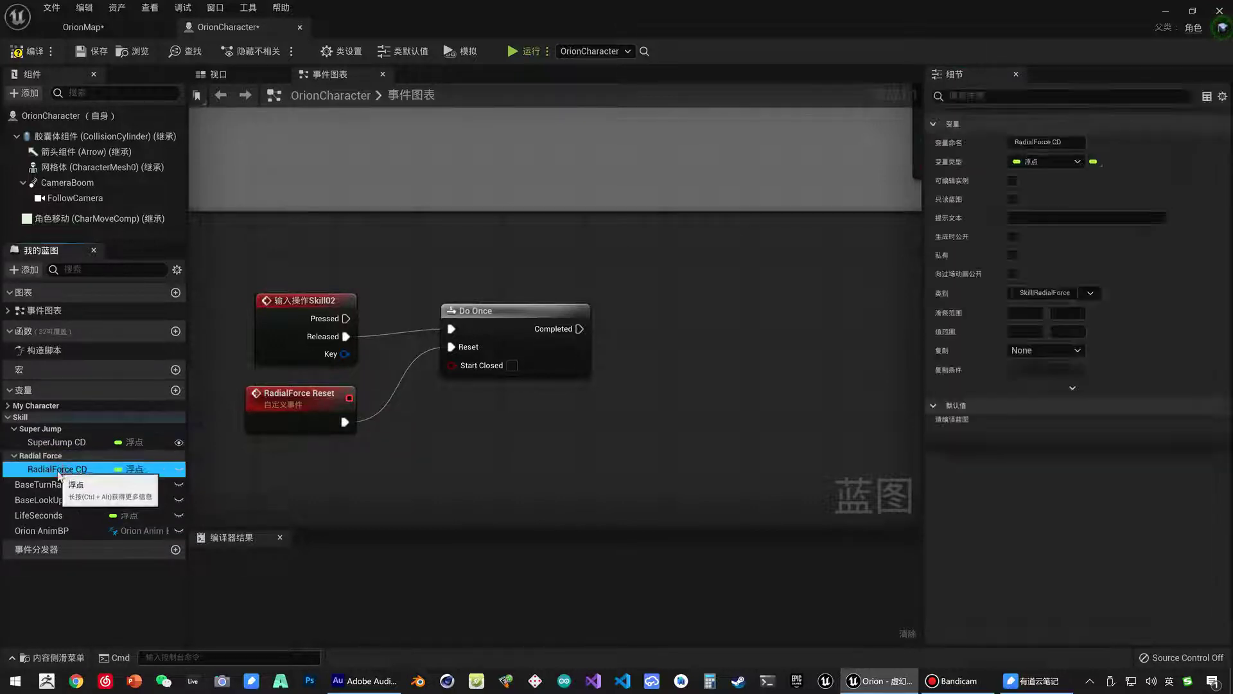
{"action": "left_click", "coordinate": [51, 456]}
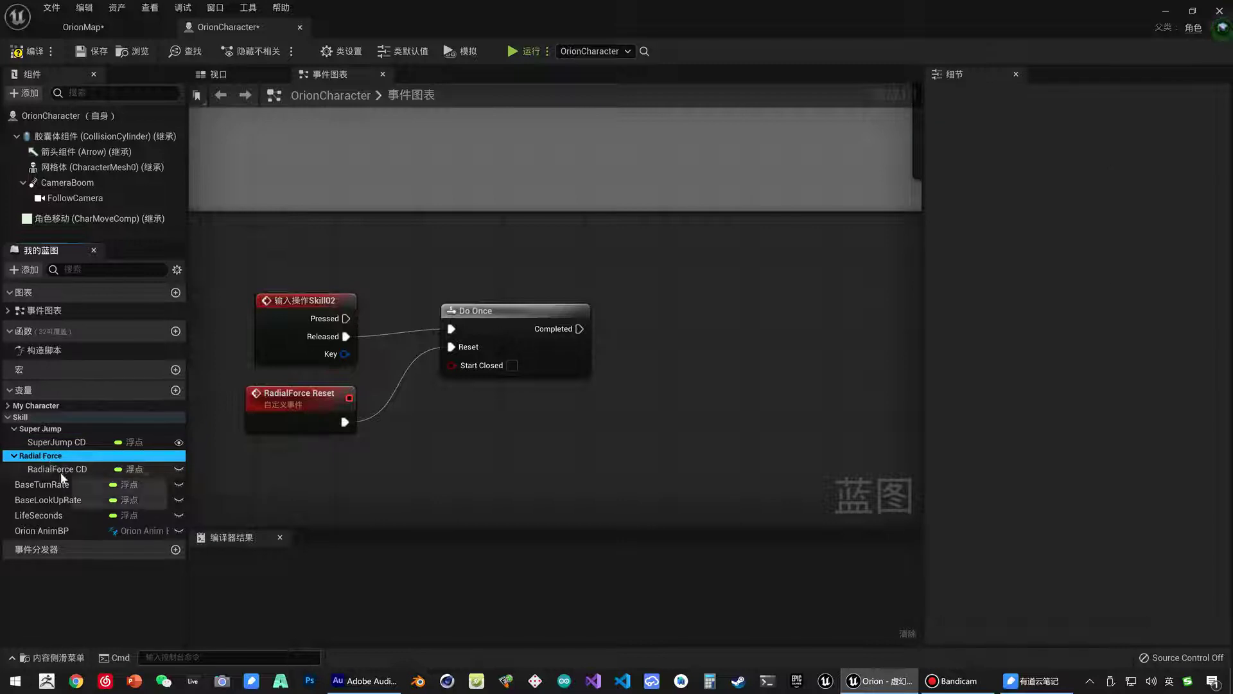
{"action": "left_click", "coordinate": [54, 469]}
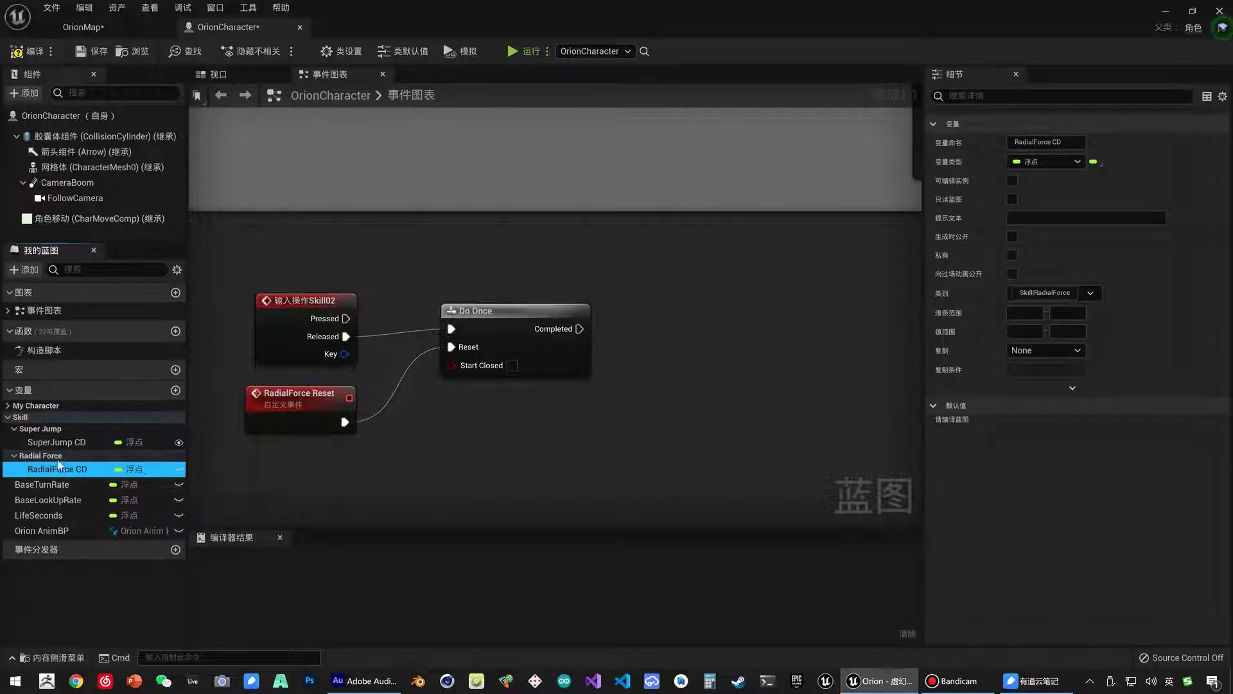
{"action": "left_click_drag", "start_coordinate": [58, 469], "coordinate": [64, 455]}
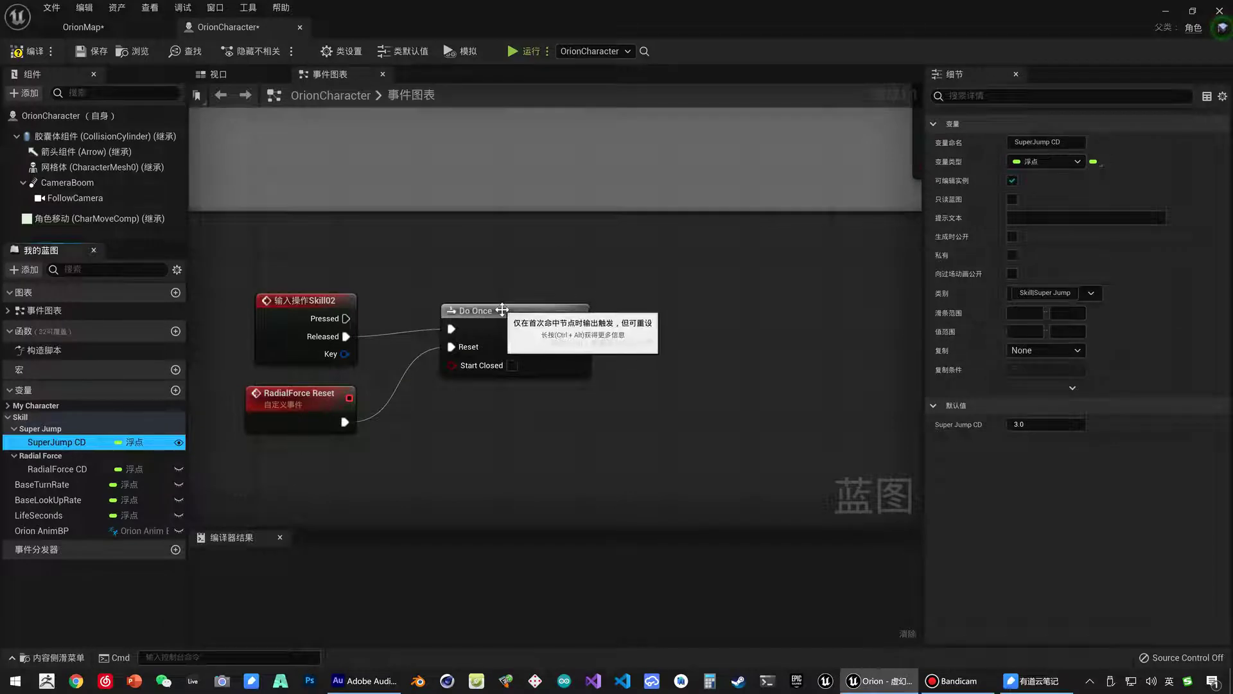
- Place an Orion Anim BP getter beside Do Once and search its actions for 'is ra'
{"action": "left_click_drag", "start_coordinate": [499, 320], "coordinate": [508, 319]}
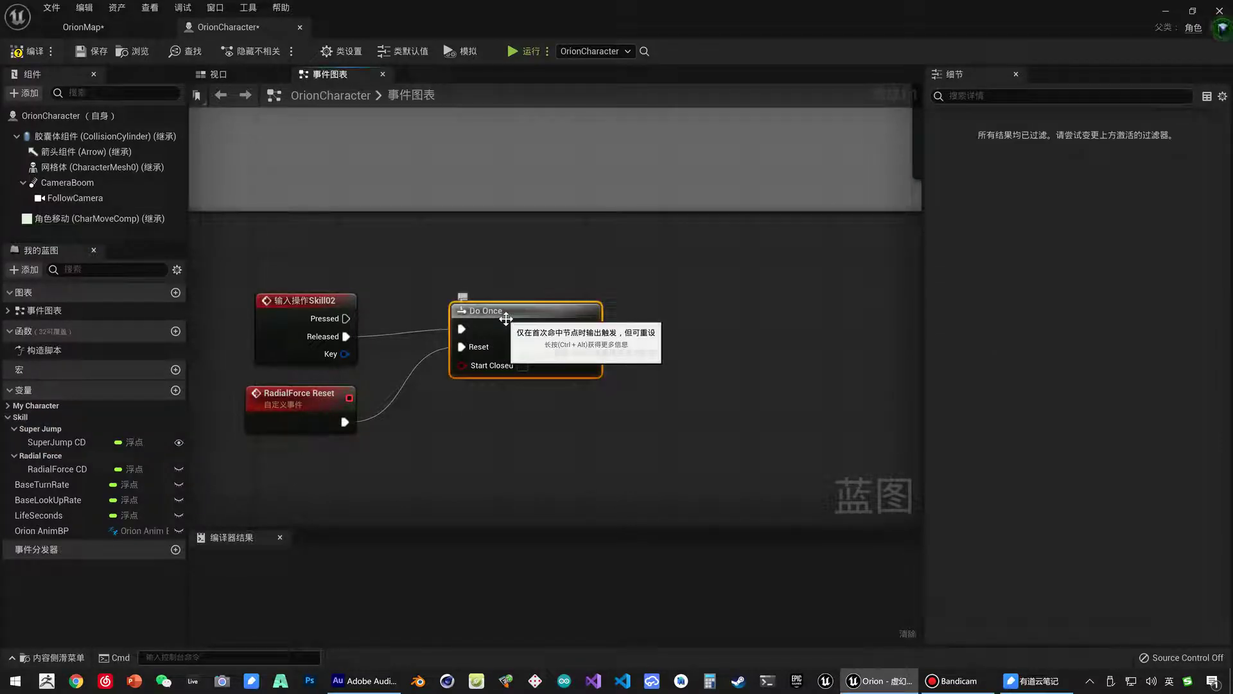
{"action": "right_click_drag", "start_coordinate": [506, 319], "coordinate": [419, 294]}
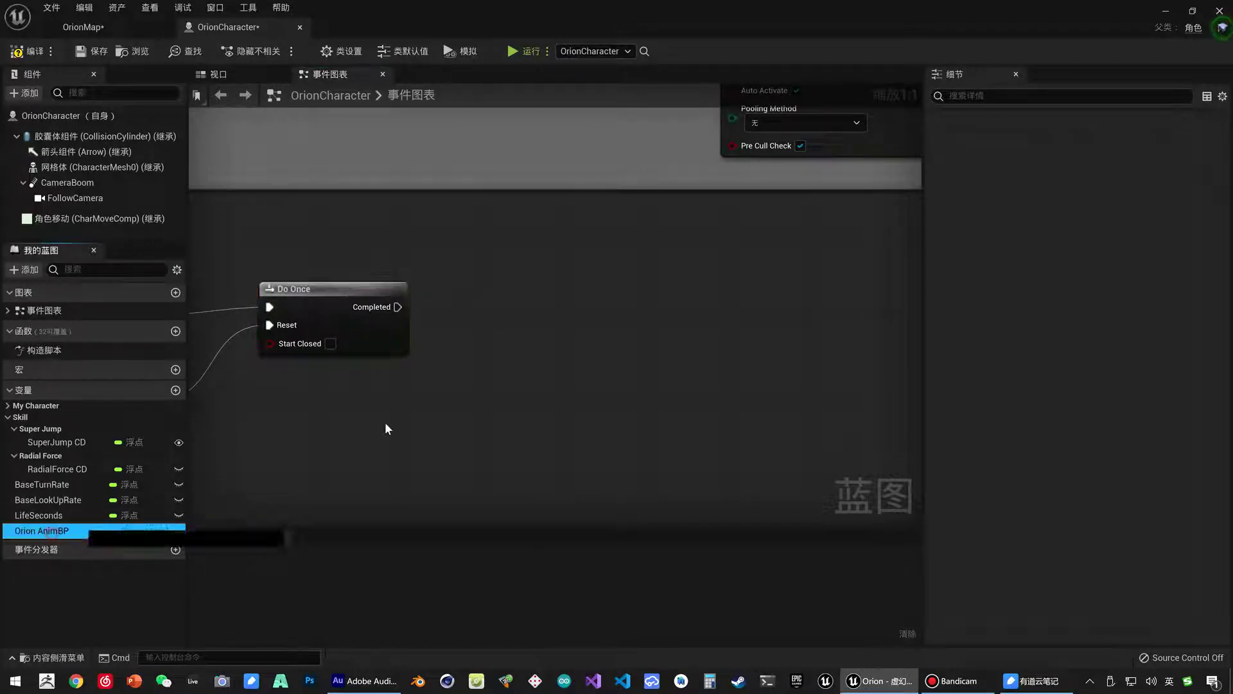
{"action": "left_click_drag", "start_coordinate": [64, 533], "coordinate": [431, 392]}
{"action": "left_click", "coordinate": [496, 407]}
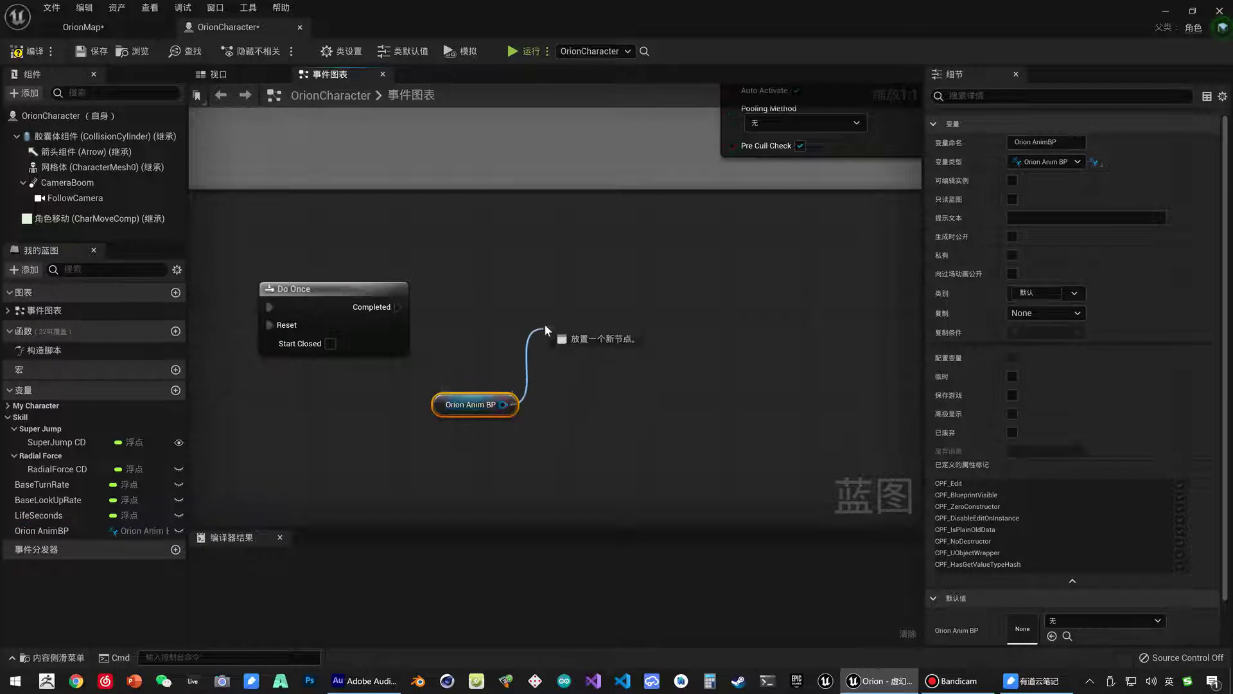
{"action": "left_click_drag", "start_coordinate": [502, 405], "coordinate": [545, 324]}
{"action": "left_click", "coordinate": [64, 532]}
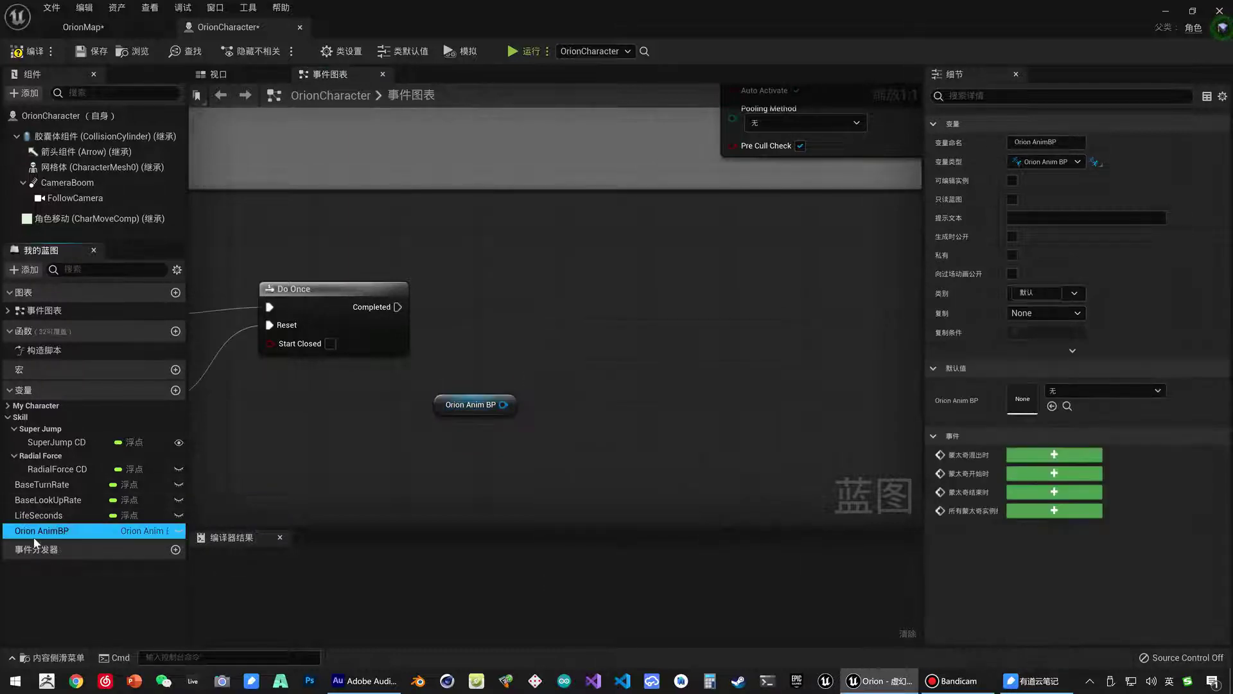
{"action": "left_click", "coordinate": [472, 404]}
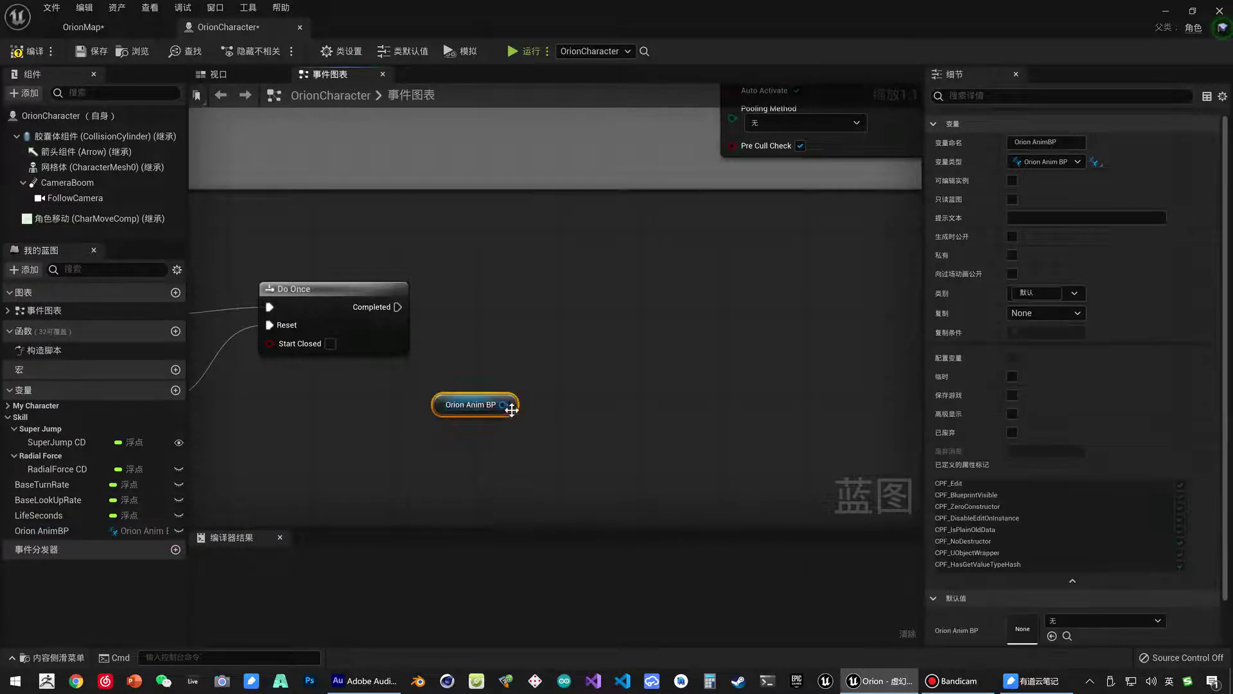
{"action": "left_click_drag", "start_coordinate": [504, 405], "coordinate": [556, 340]}
{"action": "type", "text": "is ra"}
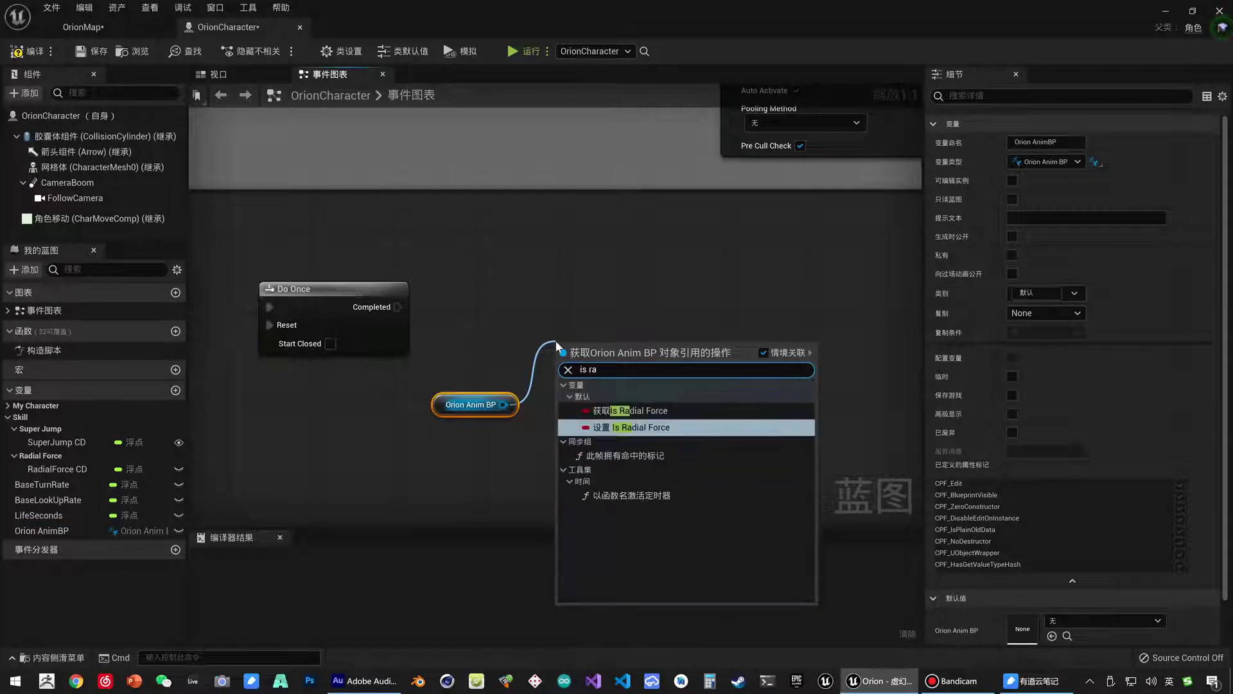
- Add a SET Is Radial Force node, ticked true on Orion Anim BP, run by Do Once Completed
{"action": "left_click", "coordinate": [632, 427]}
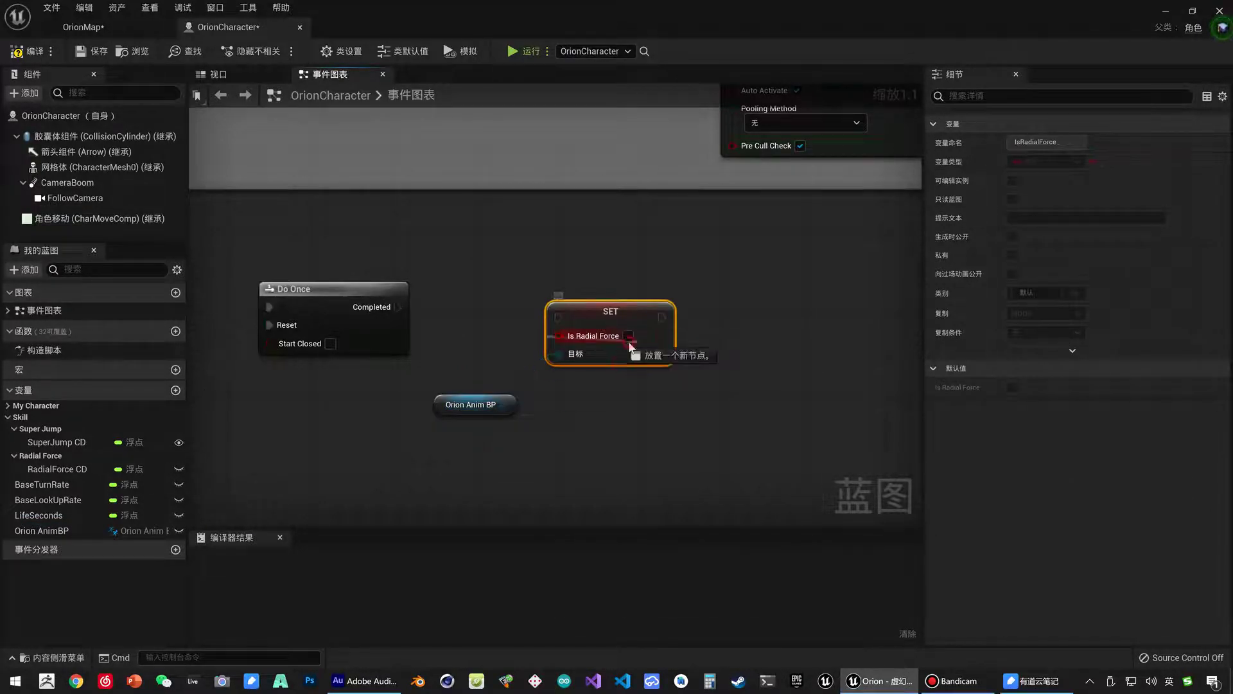
{"action": "left_click", "coordinate": [628, 336]}
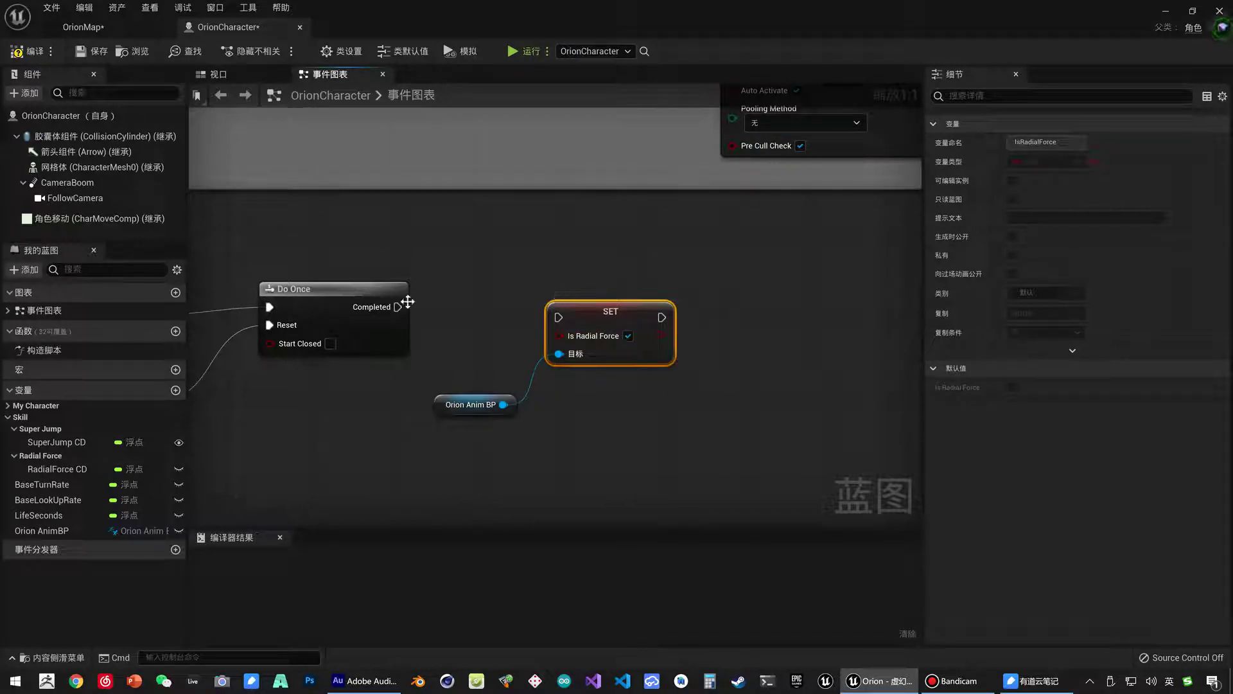
{"action": "mouse_move", "coordinate": [398, 307]}
{"action": "left_mouse_down"}
{"action": "mouse_move", "coordinate": [558, 318]}
{"action": "mouse_move", "coordinate": [585, 303]}
{"action": "left_mouse_up"}
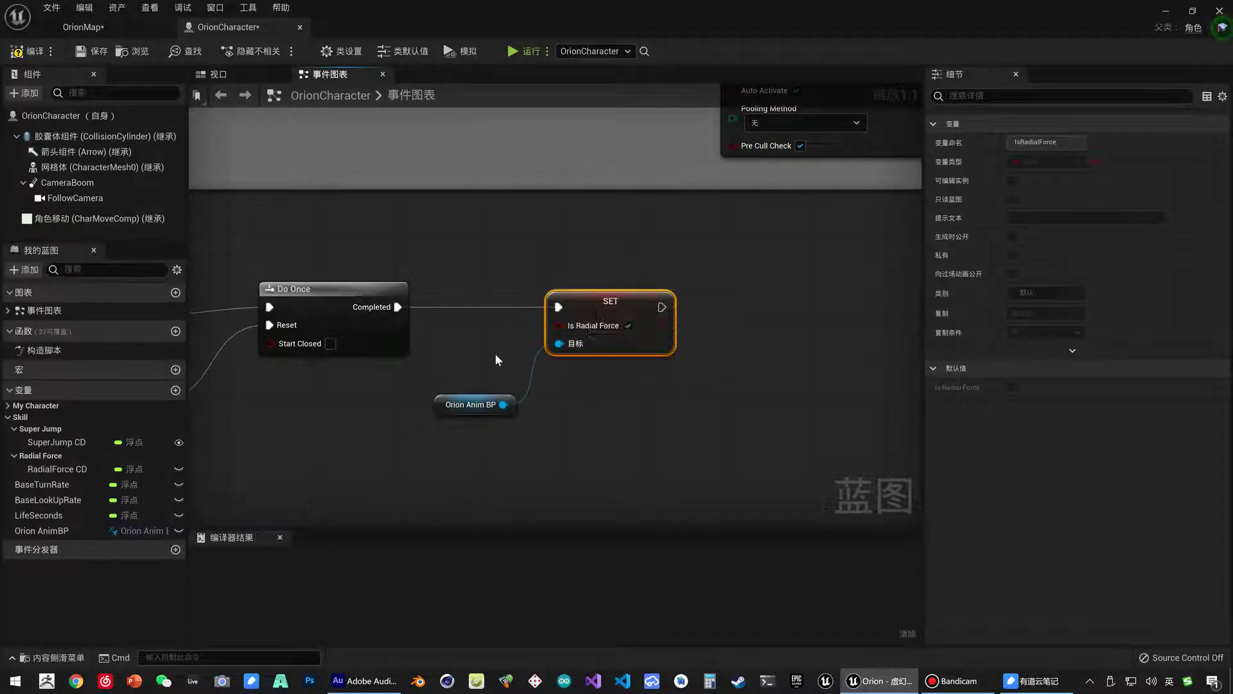
{"action": "left_click", "coordinate": [442, 403]}
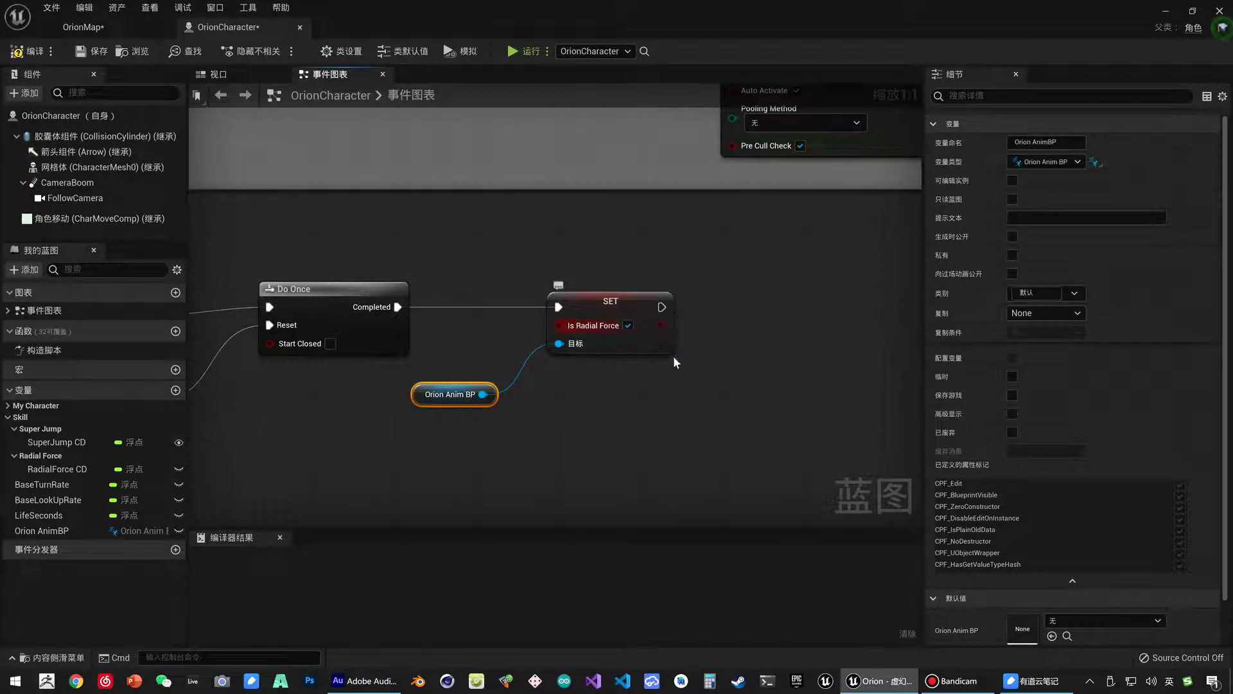
{"action": "mouse_move", "coordinate": [672, 330]}
{"action": "right_mouse_down"}
{"action": "mouse_move", "coordinate": [559, 344]}
{"action": "mouse_move", "coordinate": [520, 331]}
{"action": "right_mouse_up"}
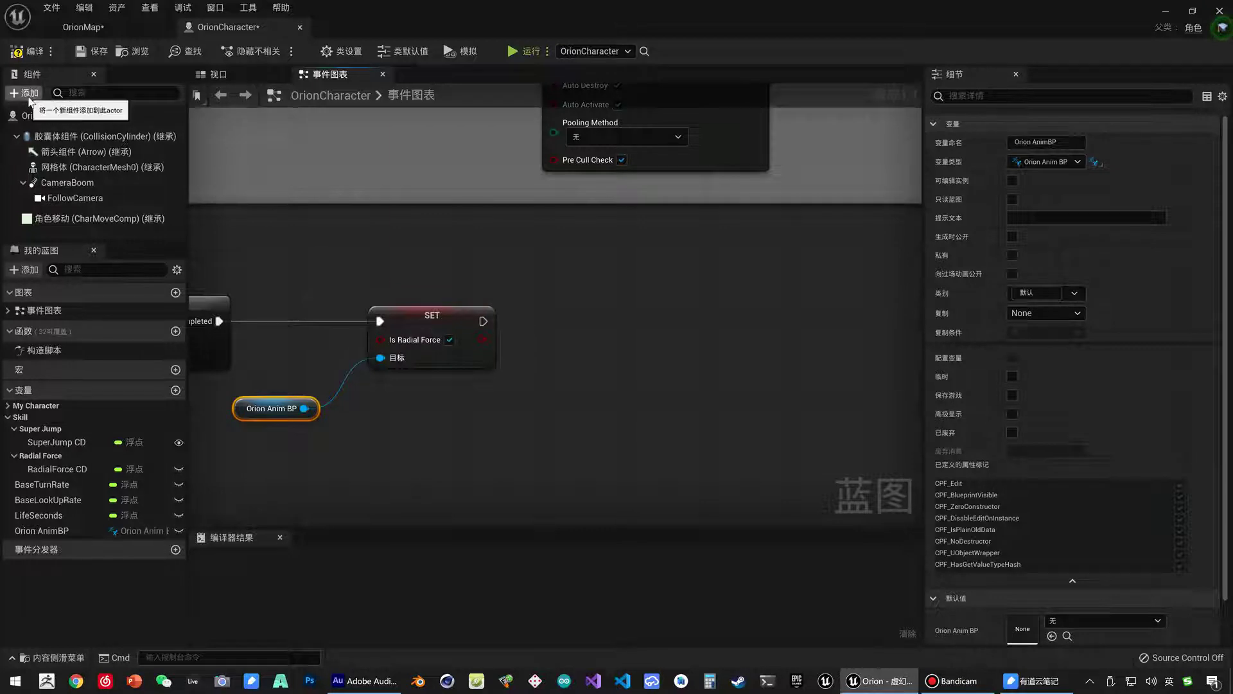
- Add a Radial Force component to the OrionCharacter
{"action": "left_click", "coordinate": [26, 94]}
{"action": "scroll", "coordinate": [63, 286], "scroll_direction": "down", "scroll_amount": 5}
{"action": "scroll", "coordinate": [63, 287], "scroll_direction": "down", "scroll_amount": 5}
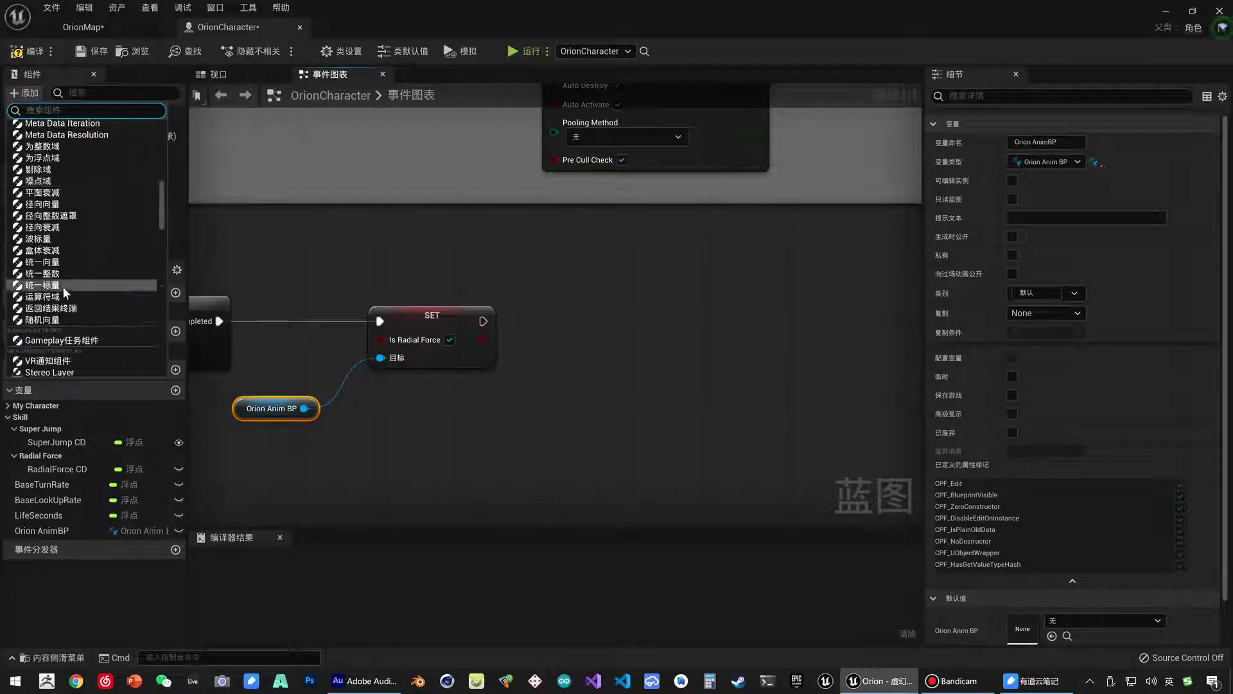
{"action": "scroll", "coordinate": [63, 286], "scroll_direction": "down", "scroll_amount": 3}
{"action": "scroll", "coordinate": [63, 286], "scroll_direction": "down", "scroll_amount": 3}
{"action": "scroll", "coordinate": [63, 287], "scroll_direction": "down", "scroll_amount": 3}
{"action": "scroll", "coordinate": [63, 286], "scroll_direction": "down", "scroll_amount": 3}
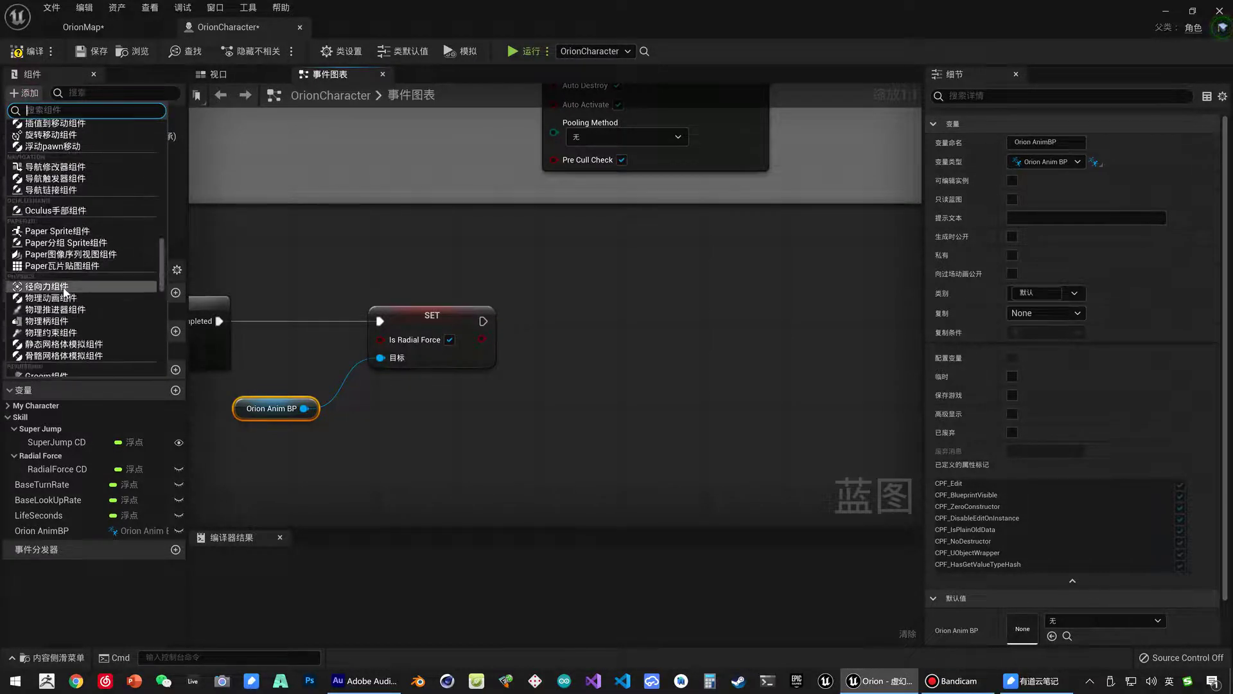
{"action": "scroll", "coordinate": [64, 291], "scroll_direction": "down", "scroll_amount": 1}
{"action": "left_click", "coordinate": [58, 247]}
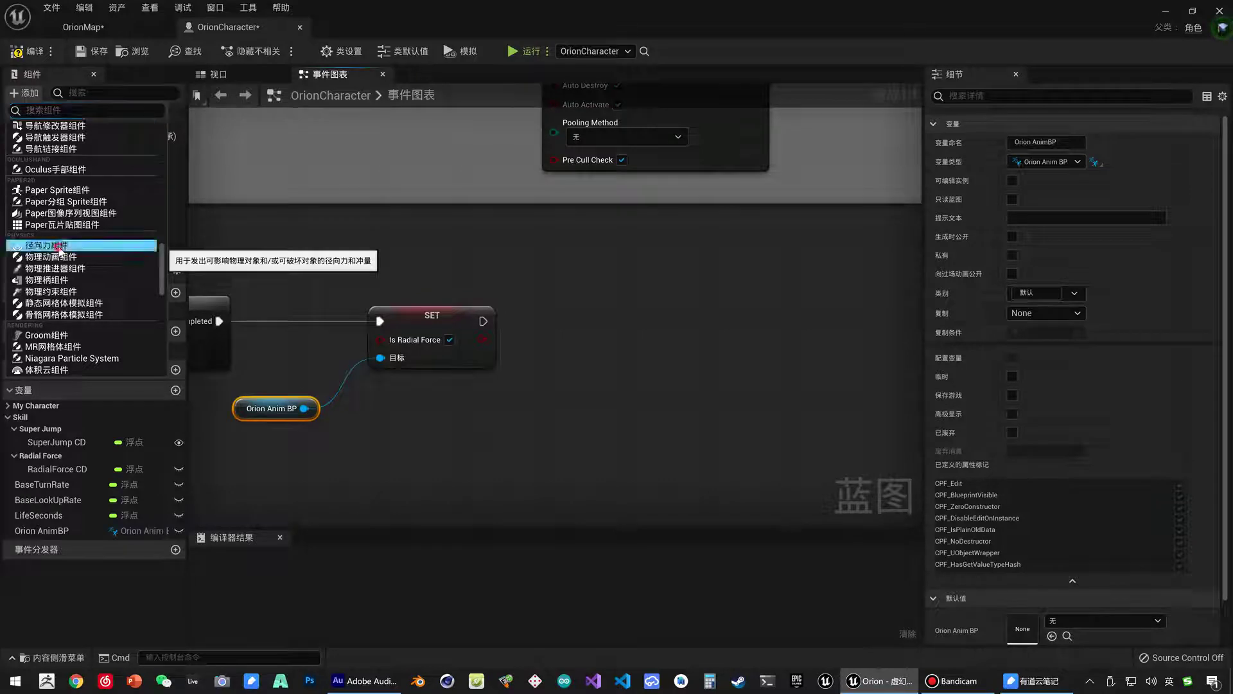
{"action": "left_click", "coordinate": [58, 248]}
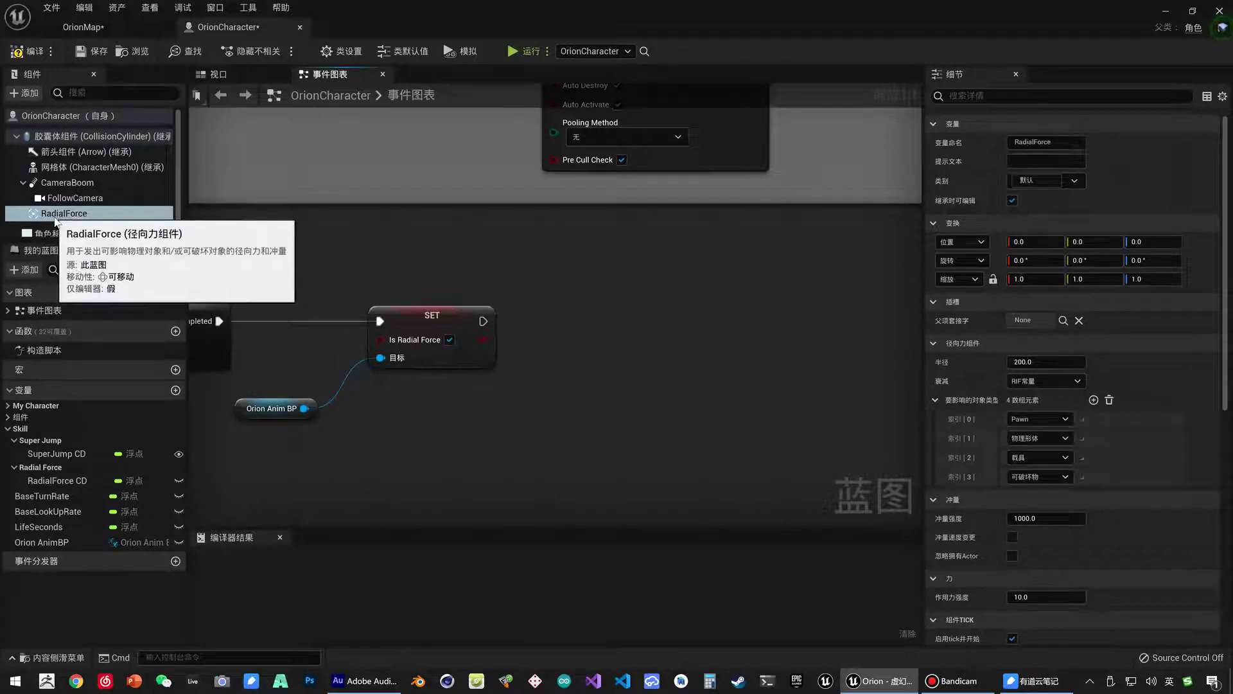
- Set the RadialForce component's radius to 800 and force strength to 500000
{"action": "left_click", "coordinate": [51, 218]}
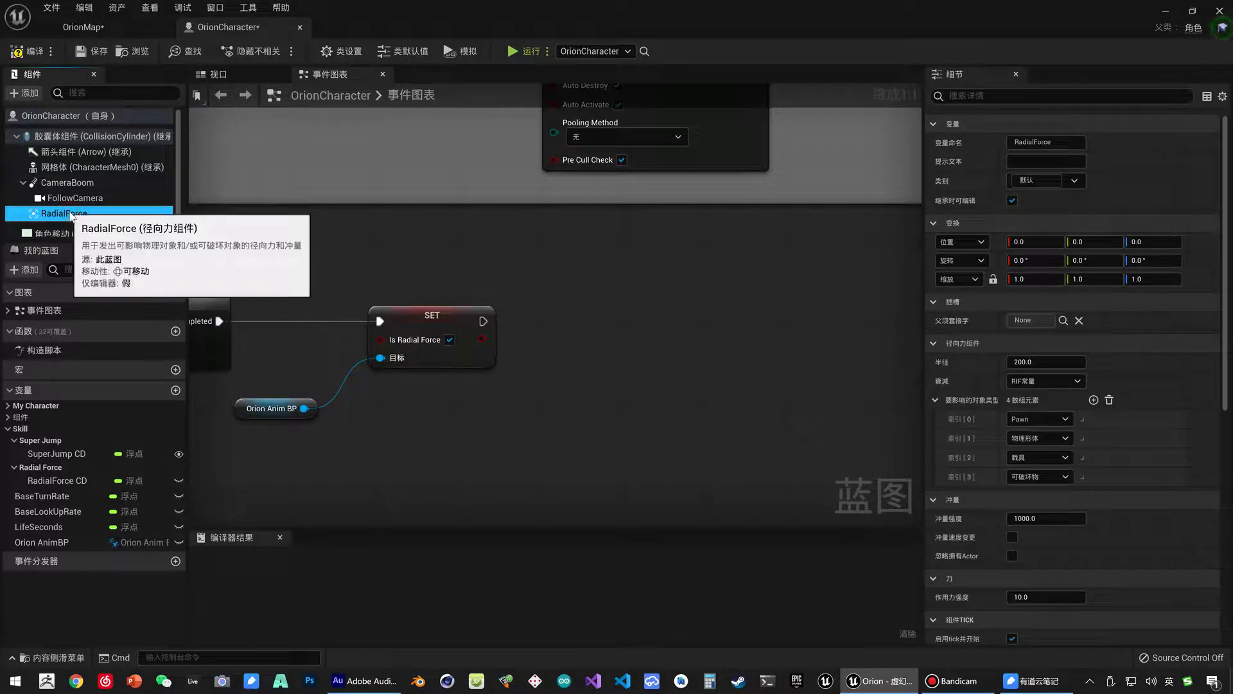
{"action": "scroll", "coordinate": [1041, 383], "scroll_direction": "down", "scroll_amount": 1}
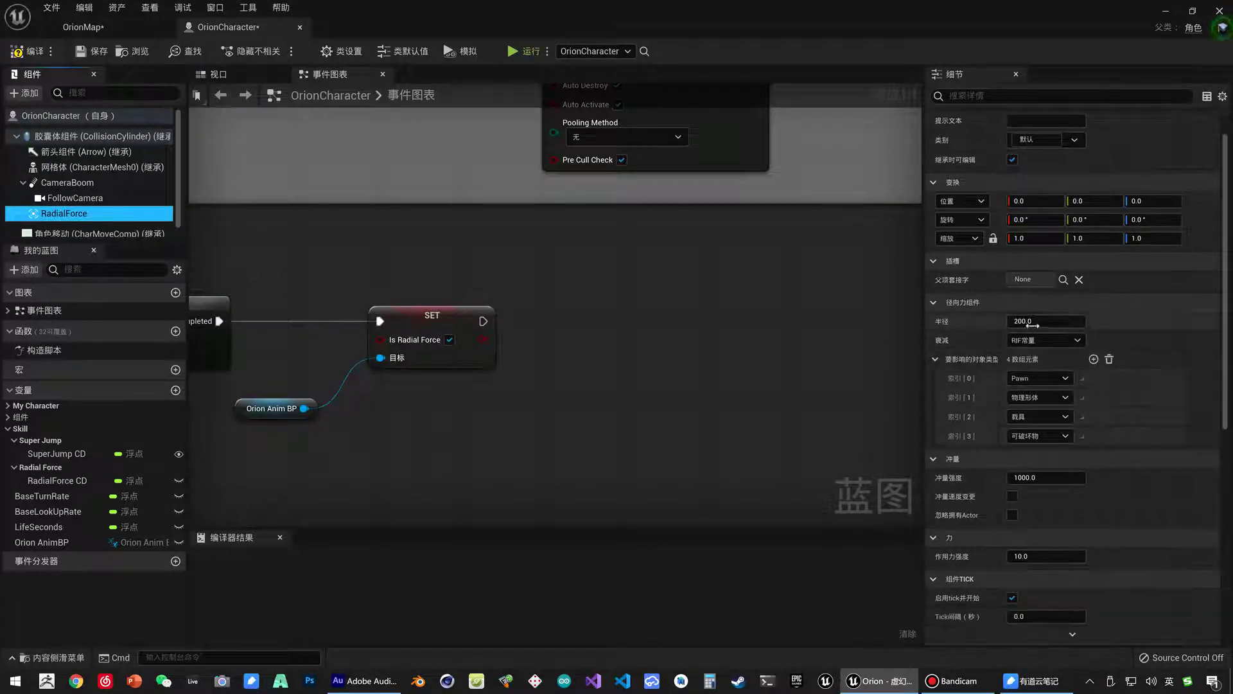
{"action": "left_click", "coordinate": [1060, 319]}
{"action": "type", "text": "800"}
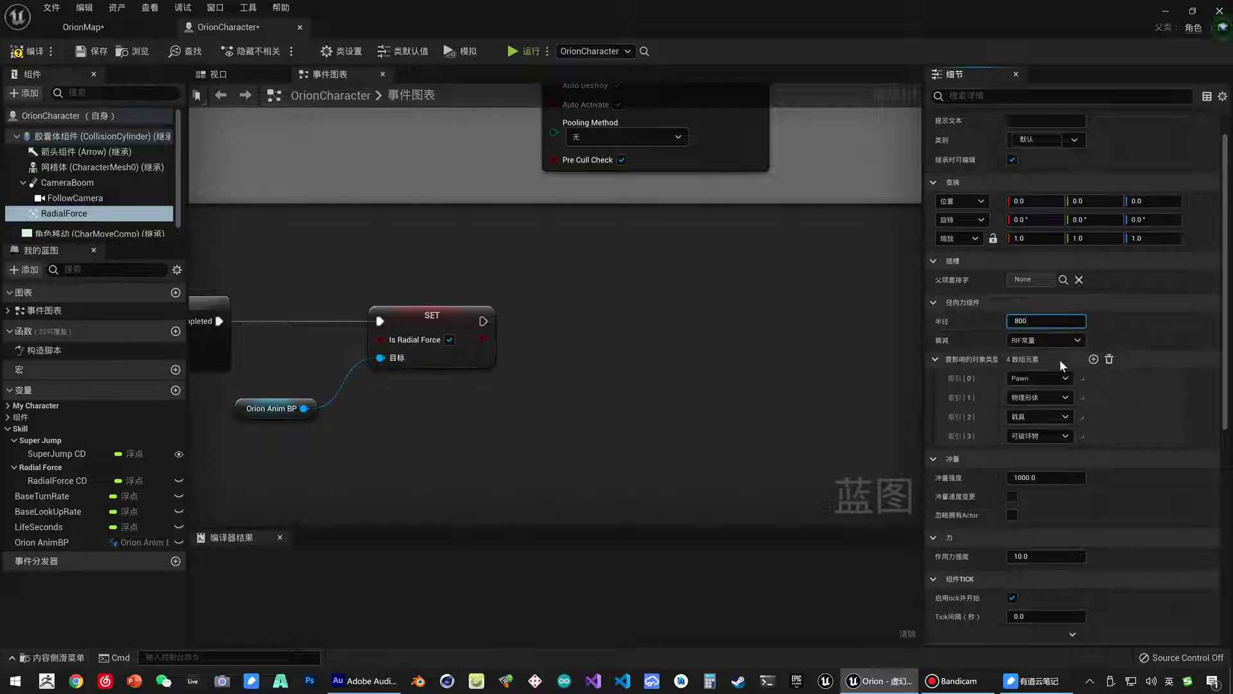
{"action": "scroll", "coordinate": [1060, 361], "scroll_direction": "down", "scroll_amount": 3}
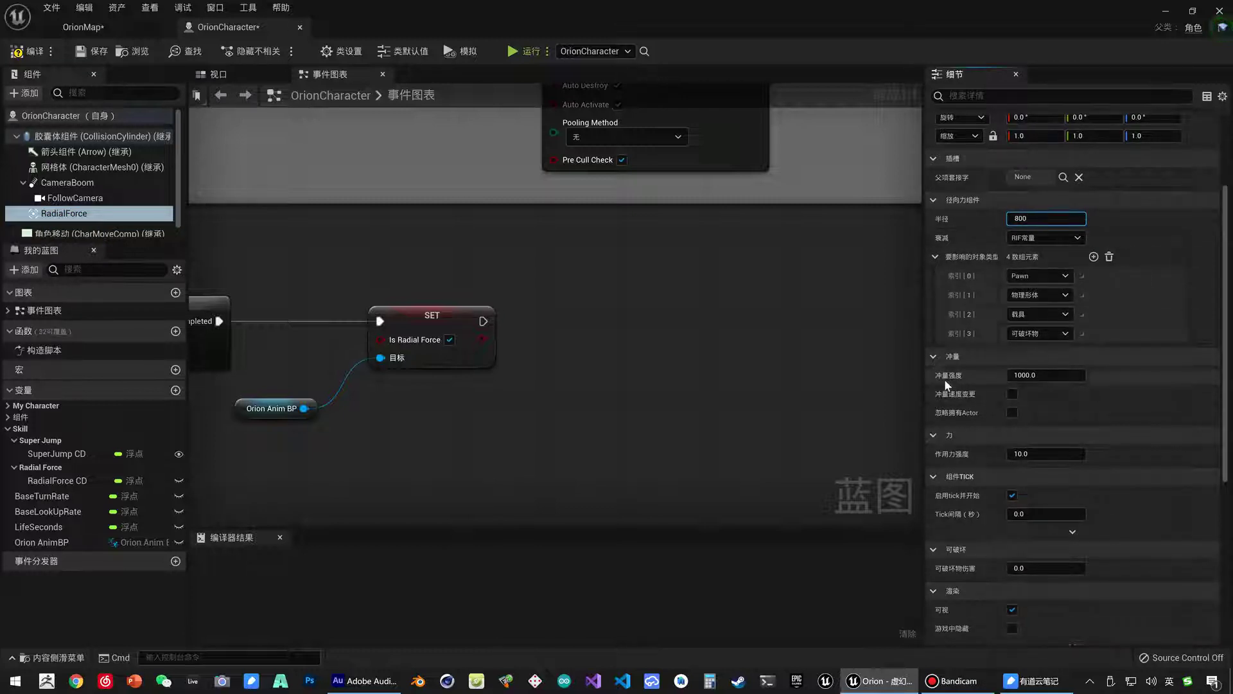
{"action": "scroll", "coordinate": [1023, 459], "scroll_direction": "down", "scroll_amount": 1}
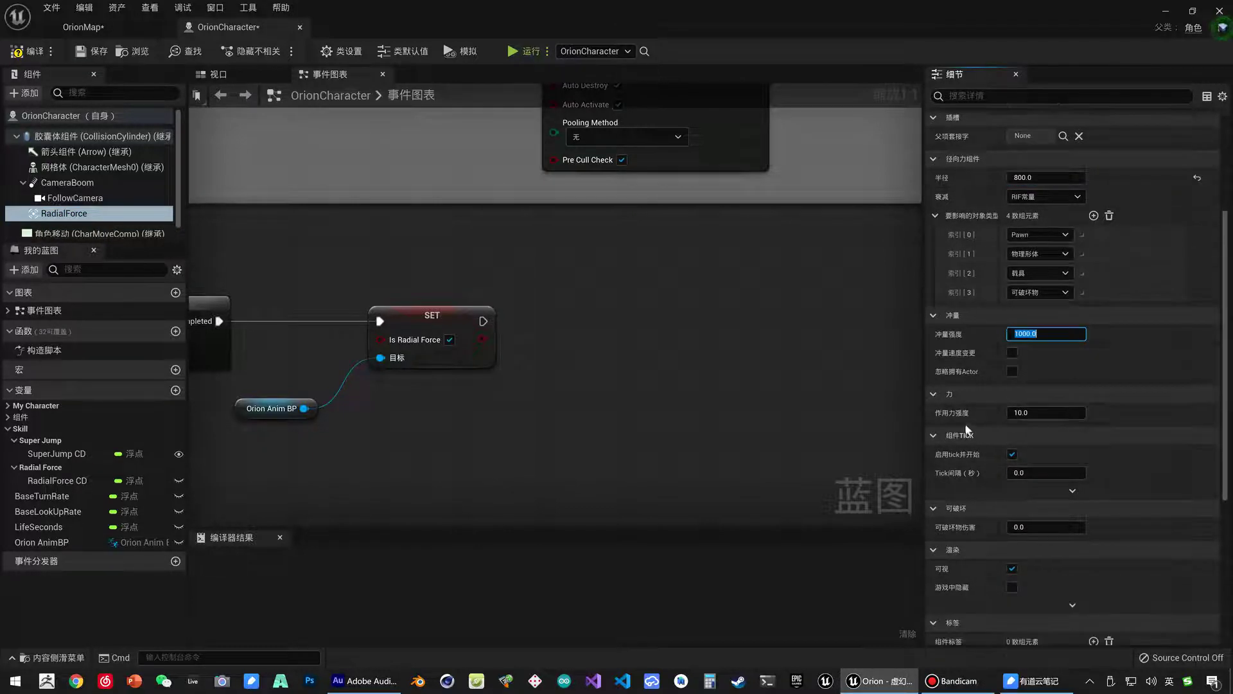
{"action": "left_click", "coordinate": [1051, 413]}
{"action": "type", "text": "50"}
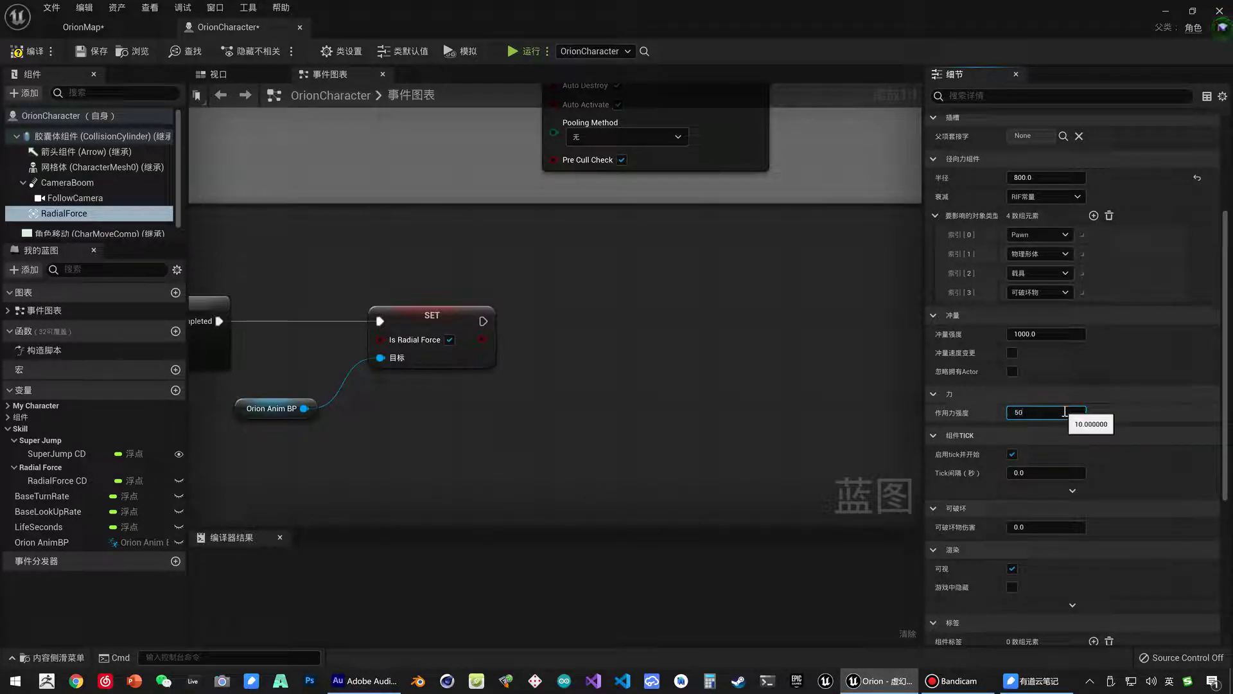
{"action": "type", "text": "000"}
{"action": "key", "text": "Return"}
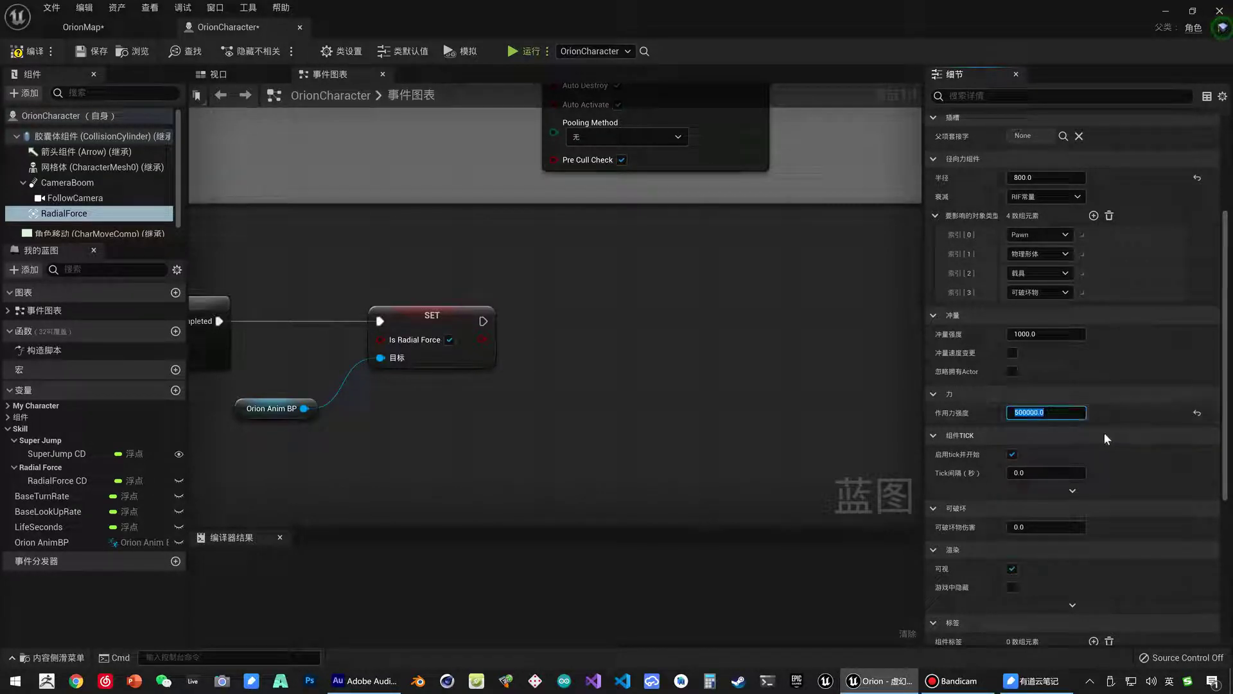
{"action": "scroll", "coordinate": [1047, 480], "scroll_direction": "down", "scroll_amount": 3}
{"action": "scroll", "coordinate": [1046, 476], "scroll_direction": "down", "scroll_amount": 2}
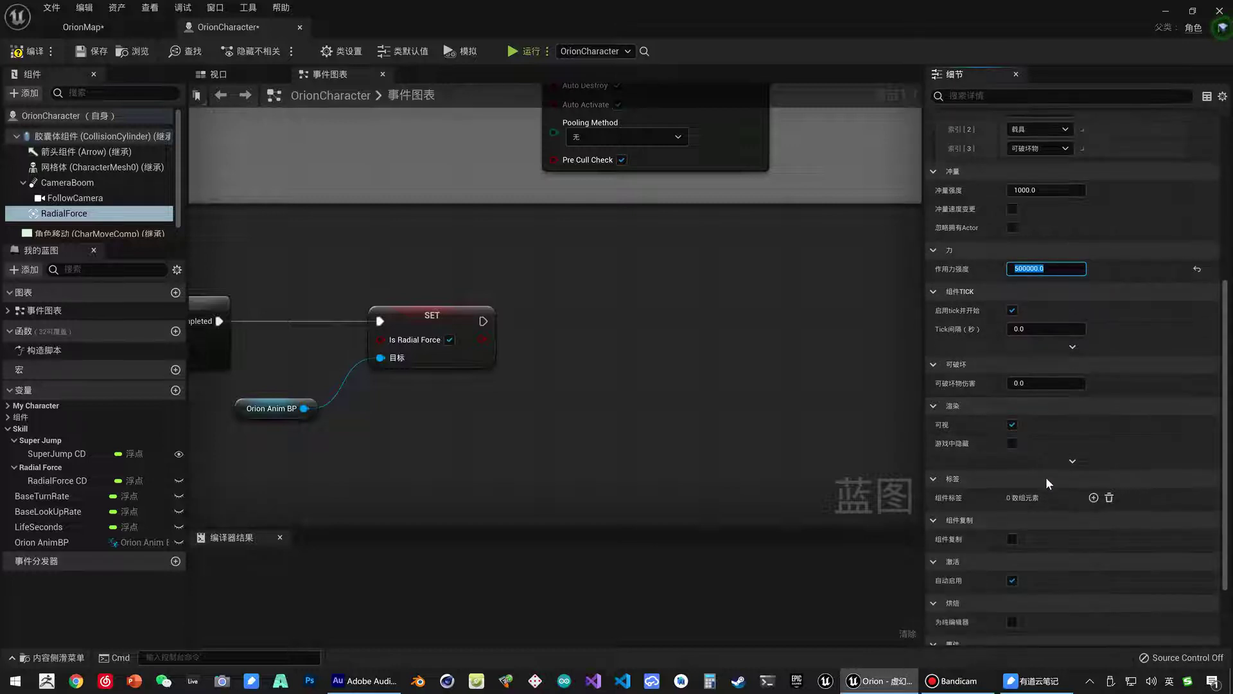
{"action": "scroll", "coordinate": [1046, 477], "scroll_direction": "down", "scroll_amount": 2}
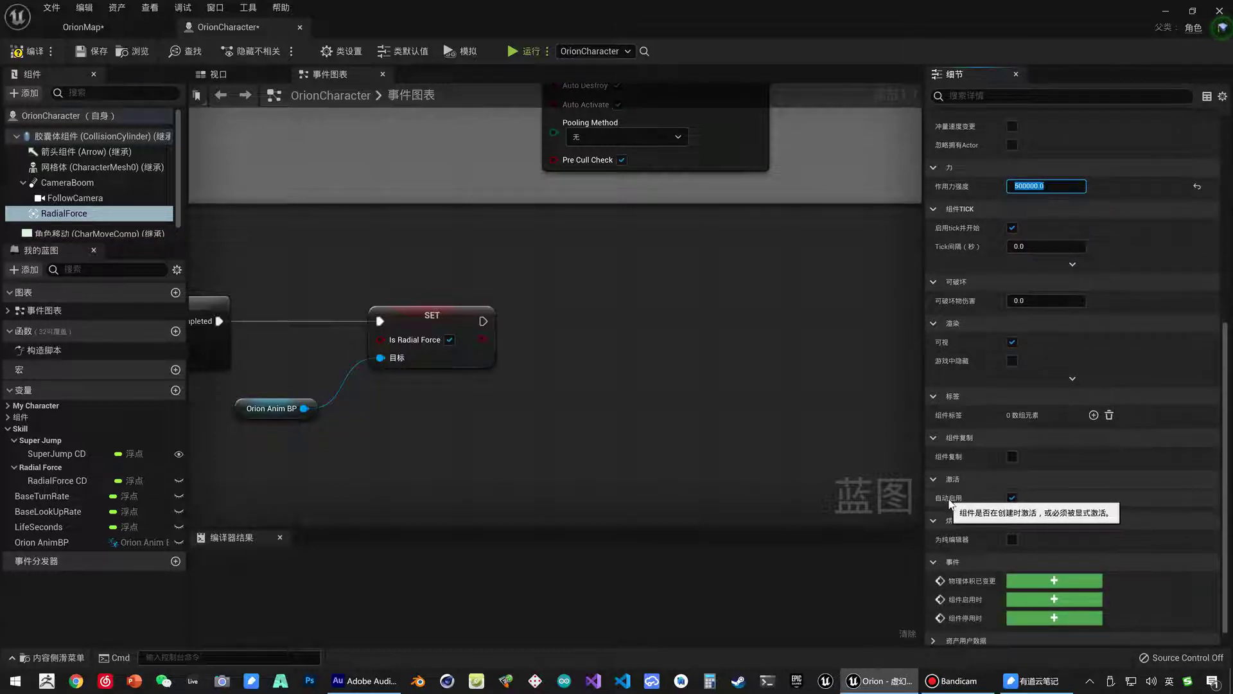
- Drag in a RadialForce reference, add a Set Active node from it, and chain it after SET
{"action": "right_click_drag", "start_coordinate": [507, 392], "coordinate": [655, 386]}
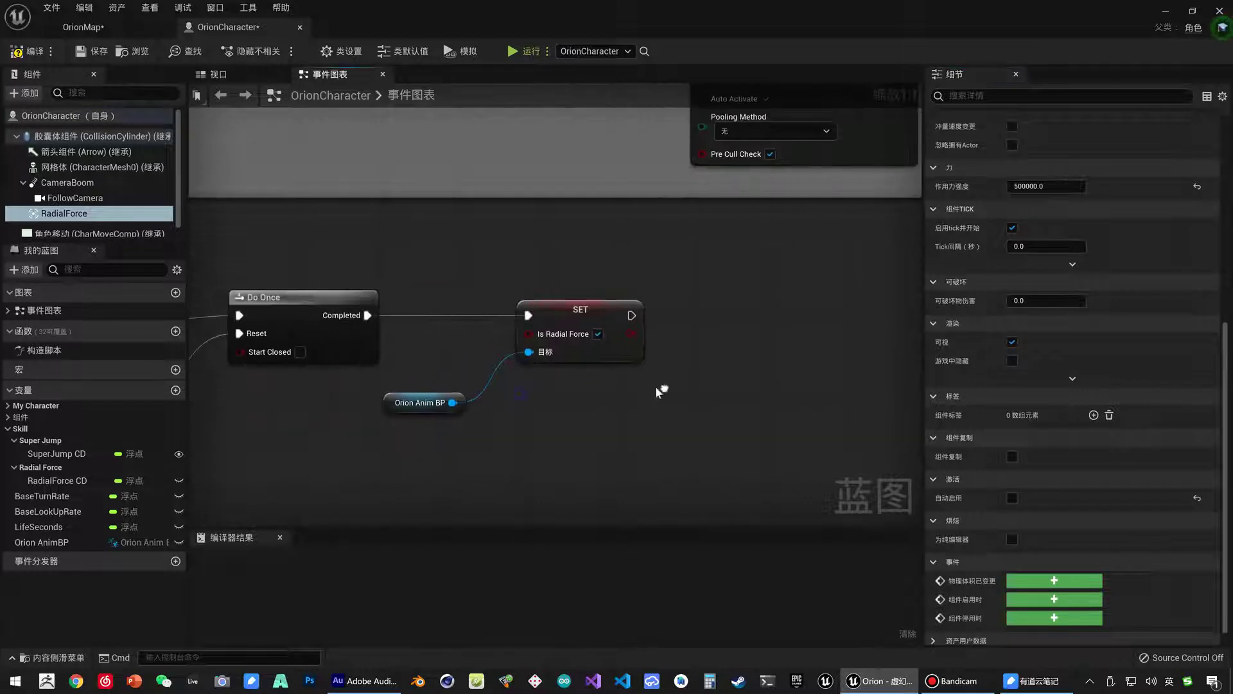
{"action": "right_click_drag", "start_coordinate": [300, 337], "coordinate": [404, 330]}
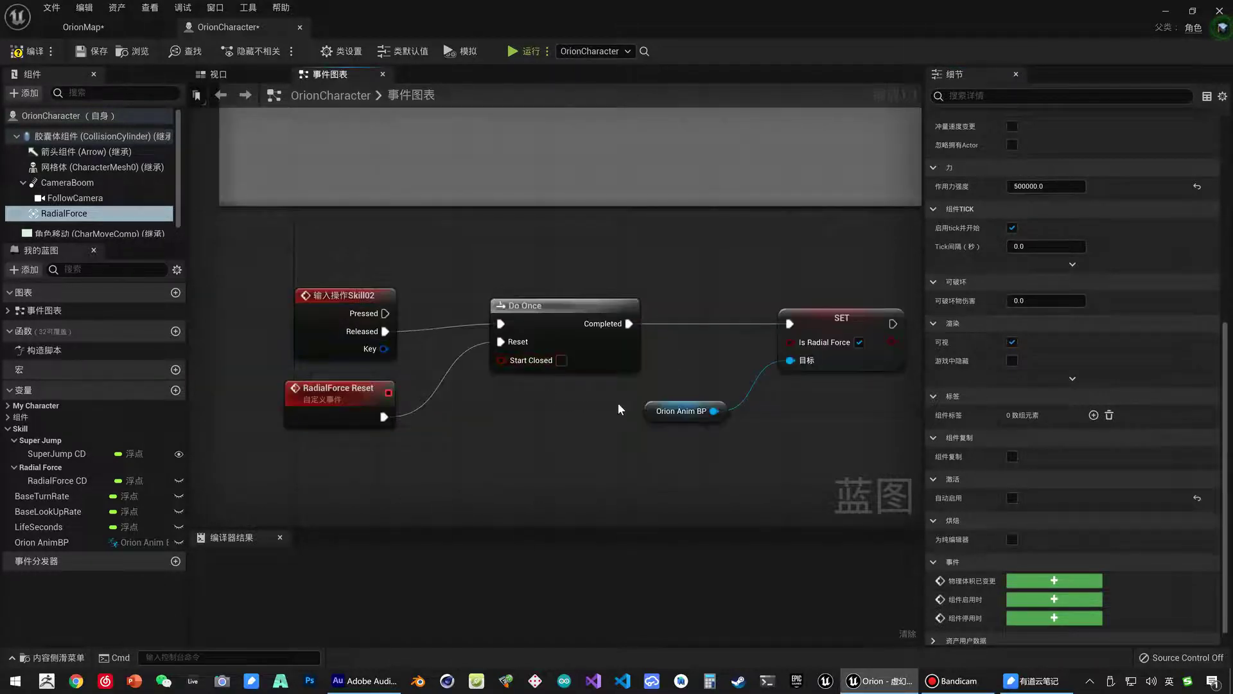
{"action": "right_click_drag", "start_coordinate": [842, 418], "coordinate": [839, 501]}
{"action": "right_click_drag", "start_coordinate": [725, 442], "coordinate": [470, 399]}
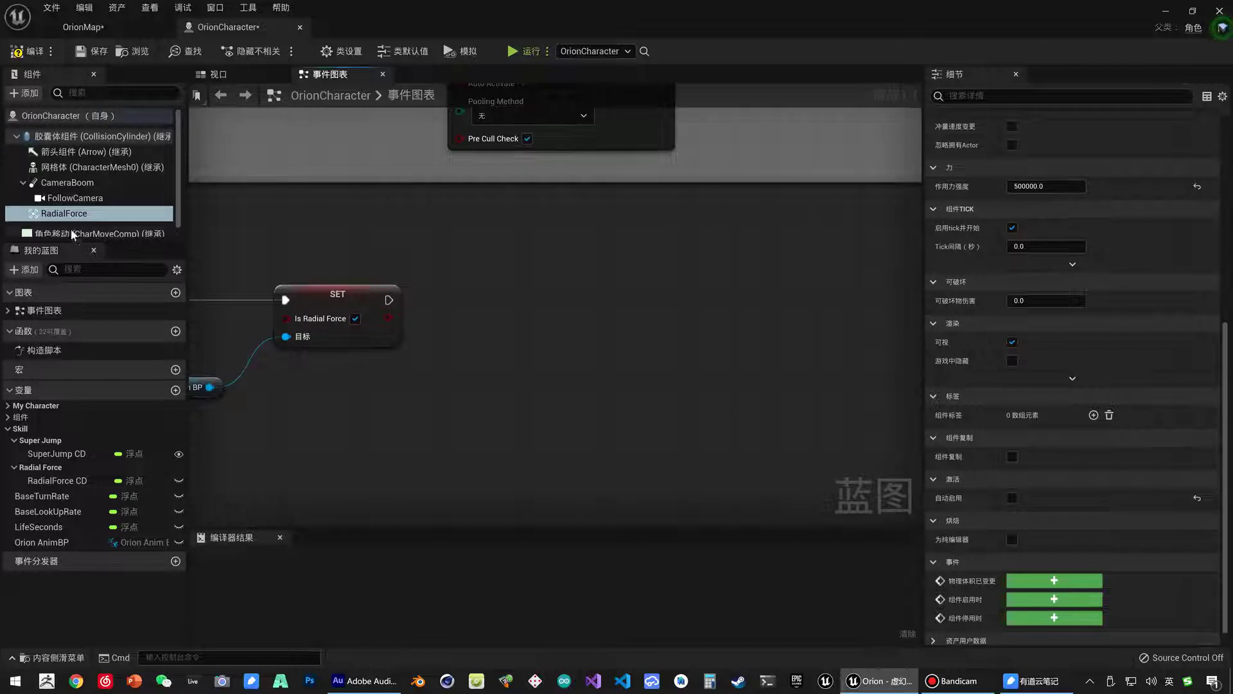
{"action": "mouse_move", "coordinate": [63, 213]}
{"action": "left_mouse_down"}
{"action": "mouse_move", "coordinate": [406, 386]}
{"action": "mouse_move", "coordinate": [519, 345]}
{"action": "left_mouse_up"}
{"action": "type", "text": "set"}
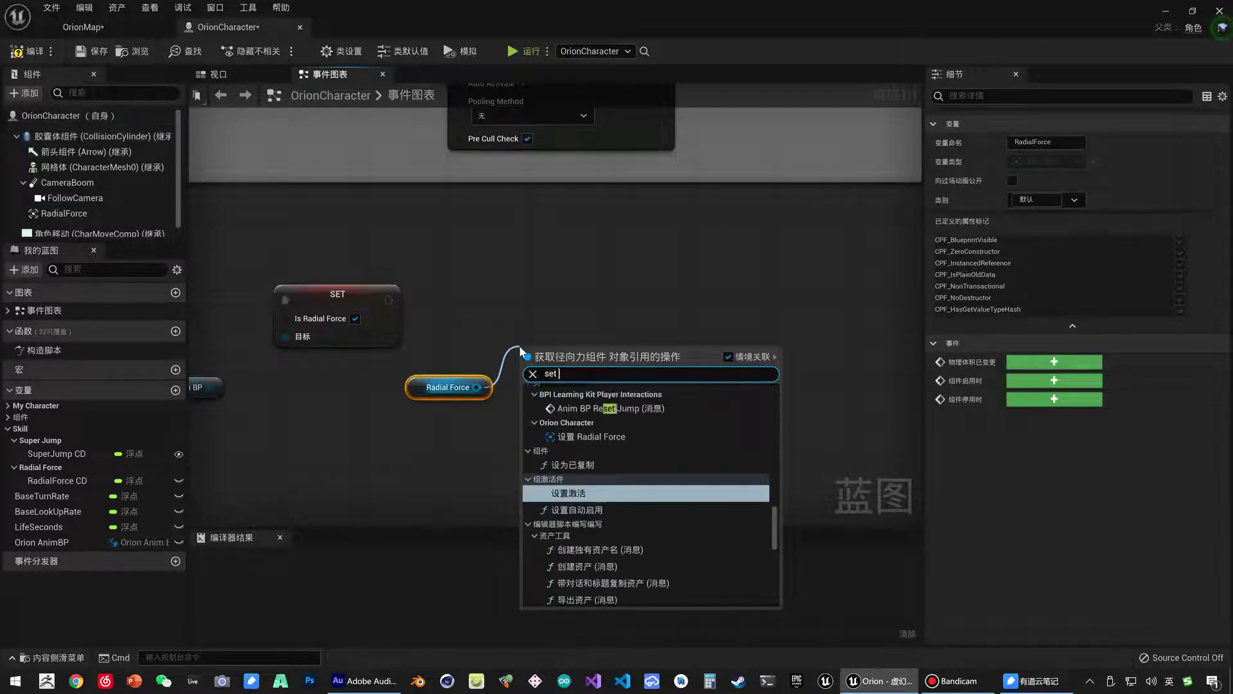
{"action": "type", "text": " active"}
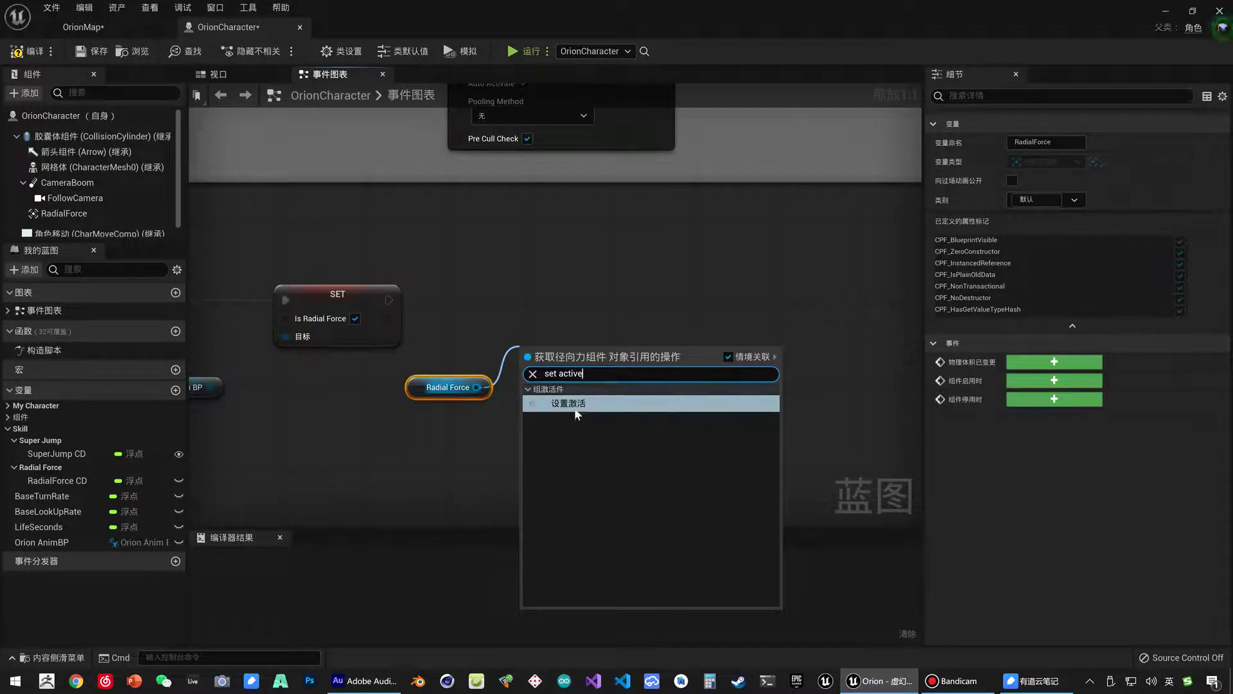
{"action": "left_click", "coordinate": [579, 404]}
{"action": "left_click_drag", "start_coordinate": [570, 299], "coordinate": [580, 288]}
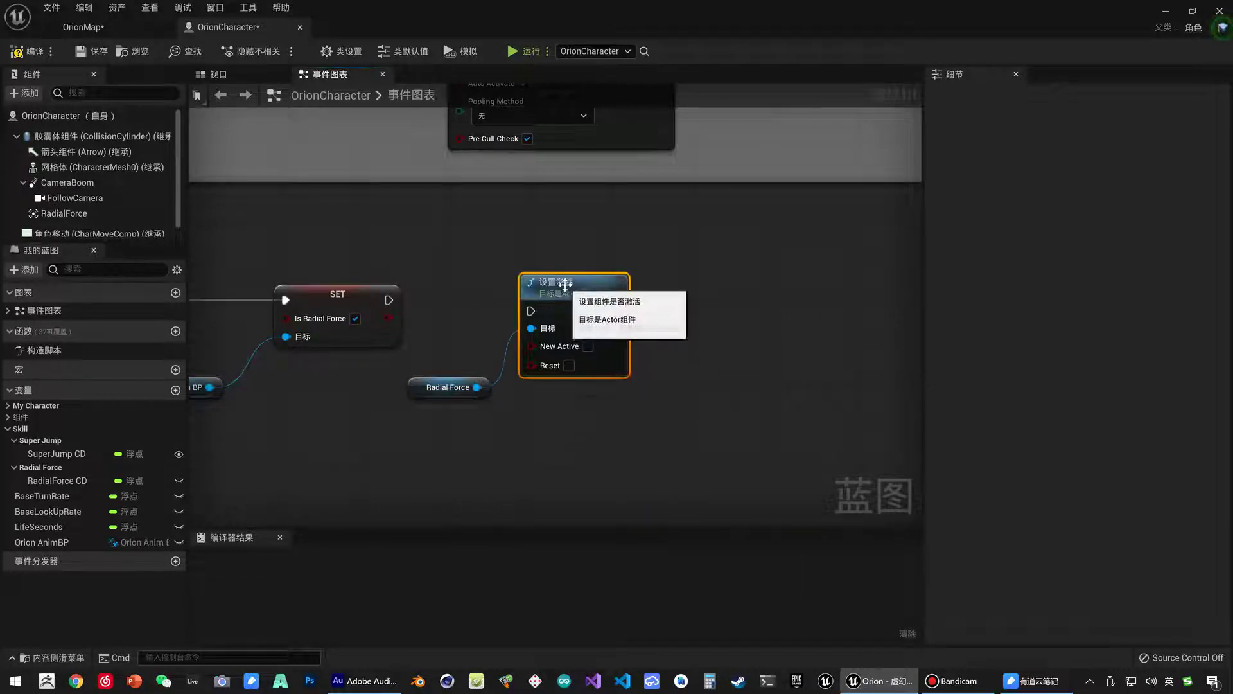
{"action": "left_click_drag", "start_coordinate": [389, 300], "coordinate": [531, 312]}
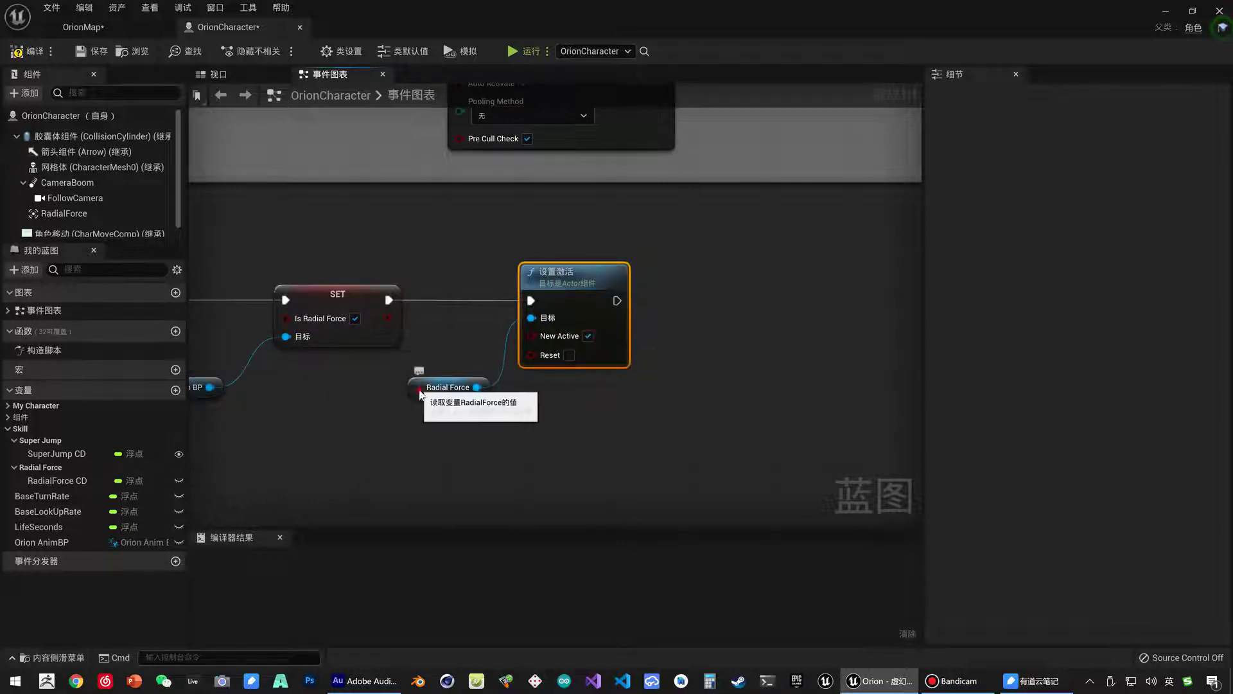
{"action": "left_click_drag", "start_coordinate": [448, 393], "coordinate": [427, 402]}
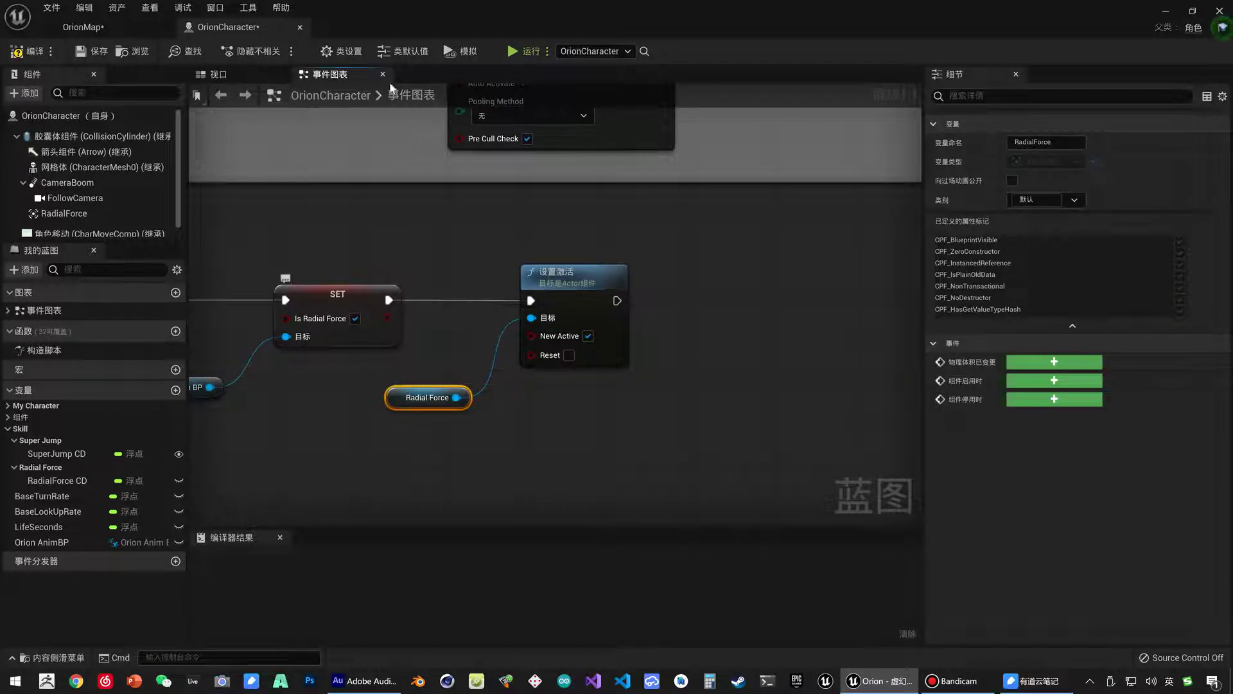
{"action": "right_click_drag", "start_coordinate": [773, 330], "coordinate": [537, 310]}
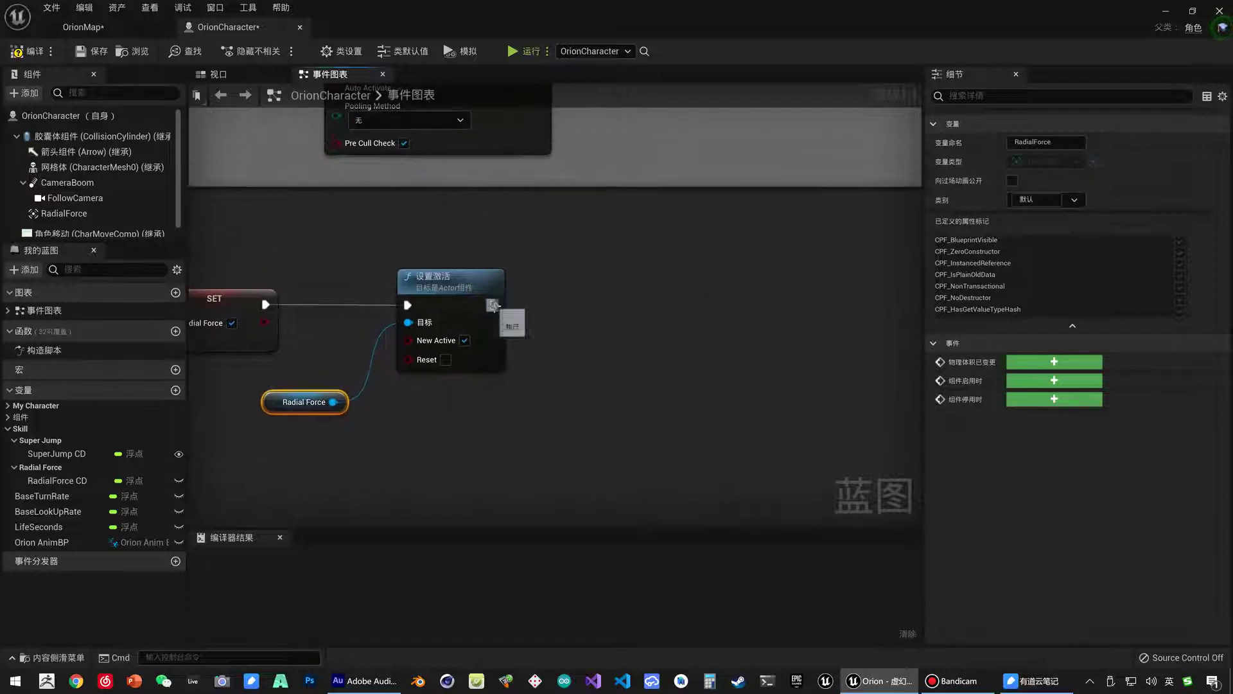
- Add a Play Sound 2D node after Set Active with Sound set to SFX_RadialForce
{"action": "left_click_drag", "start_coordinate": [492, 304], "coordinate": [557, 306]}
{"action": "type", "text": "play so"}
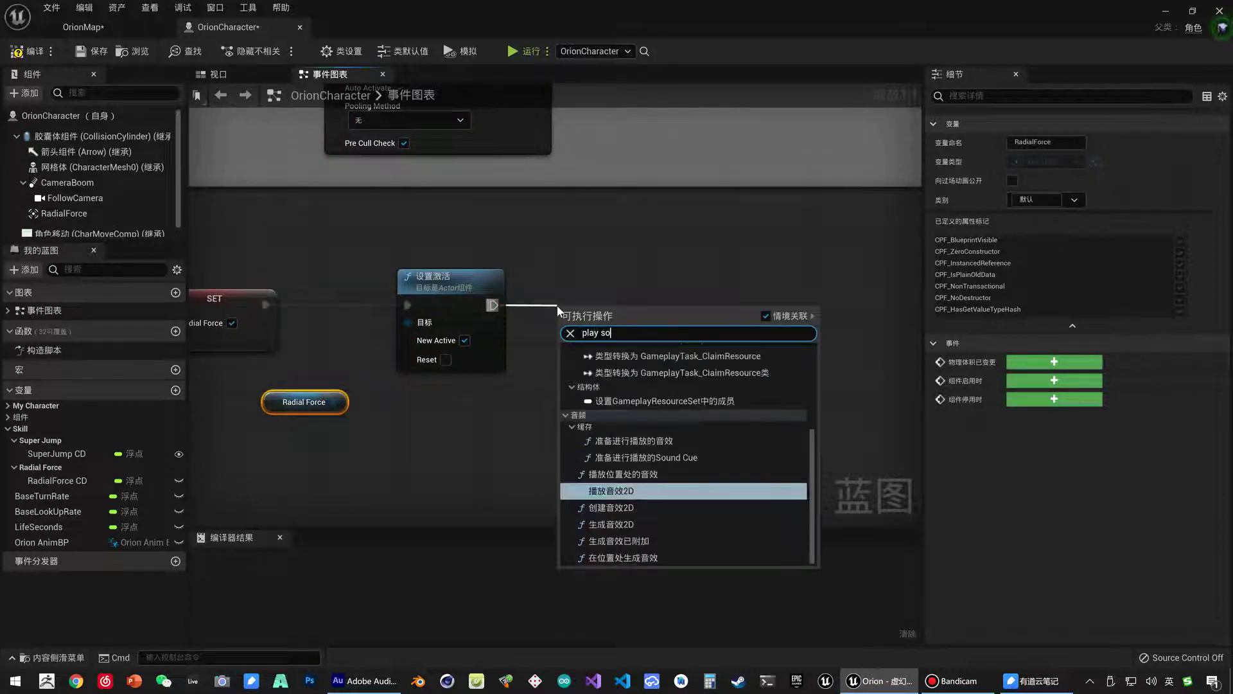
{"action": "type", "text": "und"}
{"action": "left_click", "coordinate": [619, 480]}
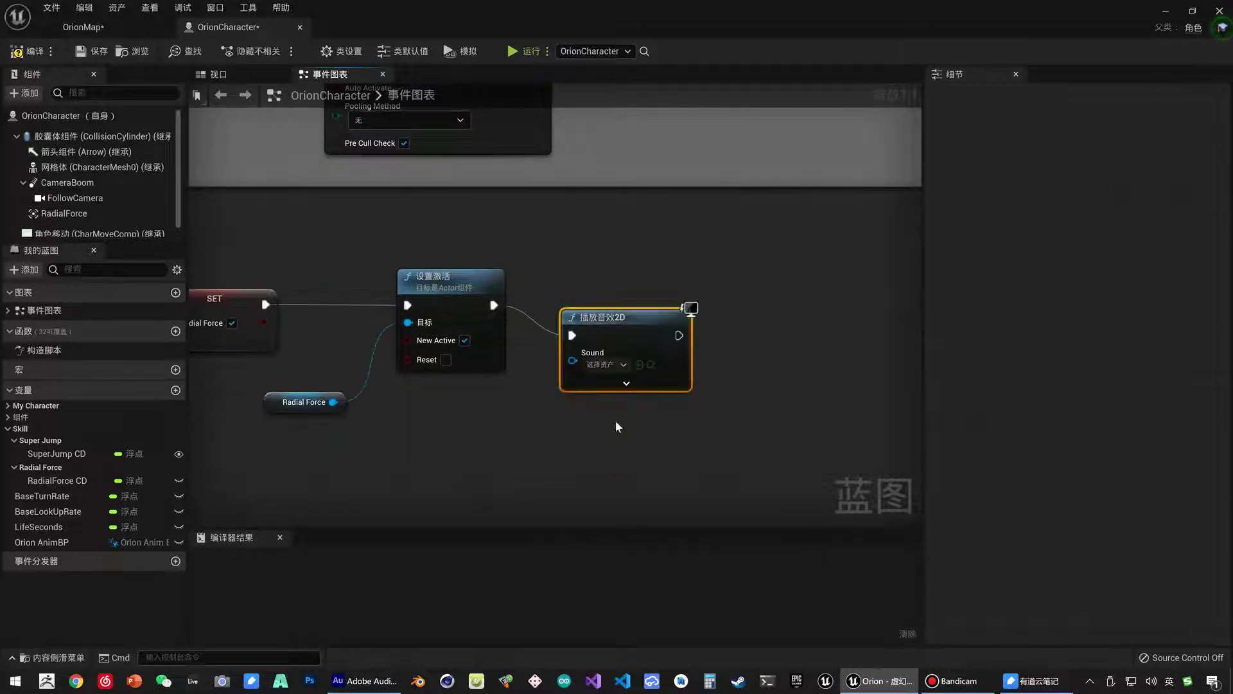
{"action": "left_click", "coordinate": [630, 333]}
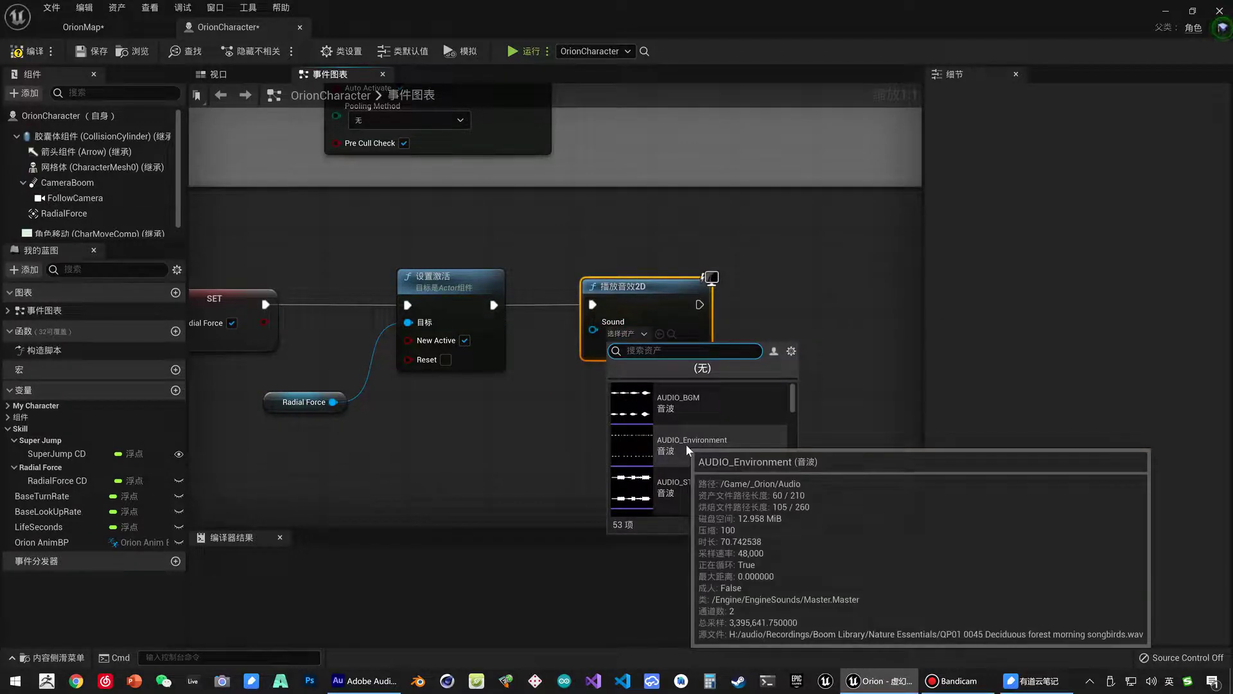
{"action": "type", "text": "radial"}
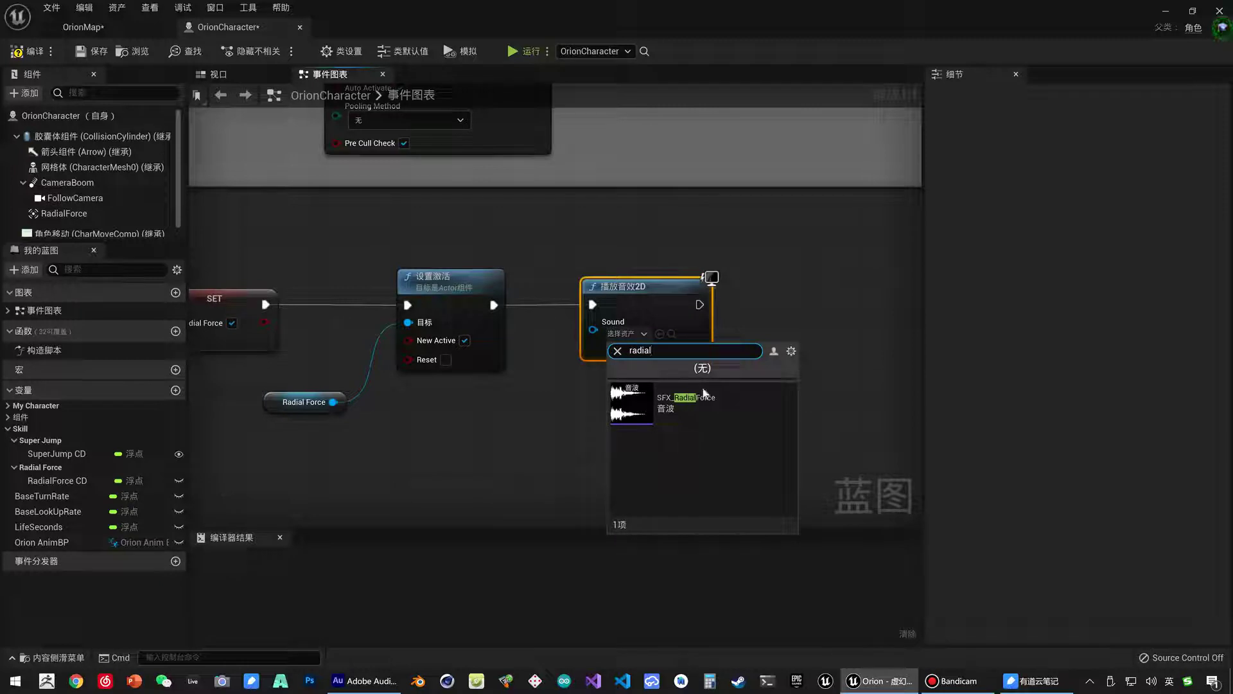
{"action": "mouse_move", "coordinate": [638, 408]}
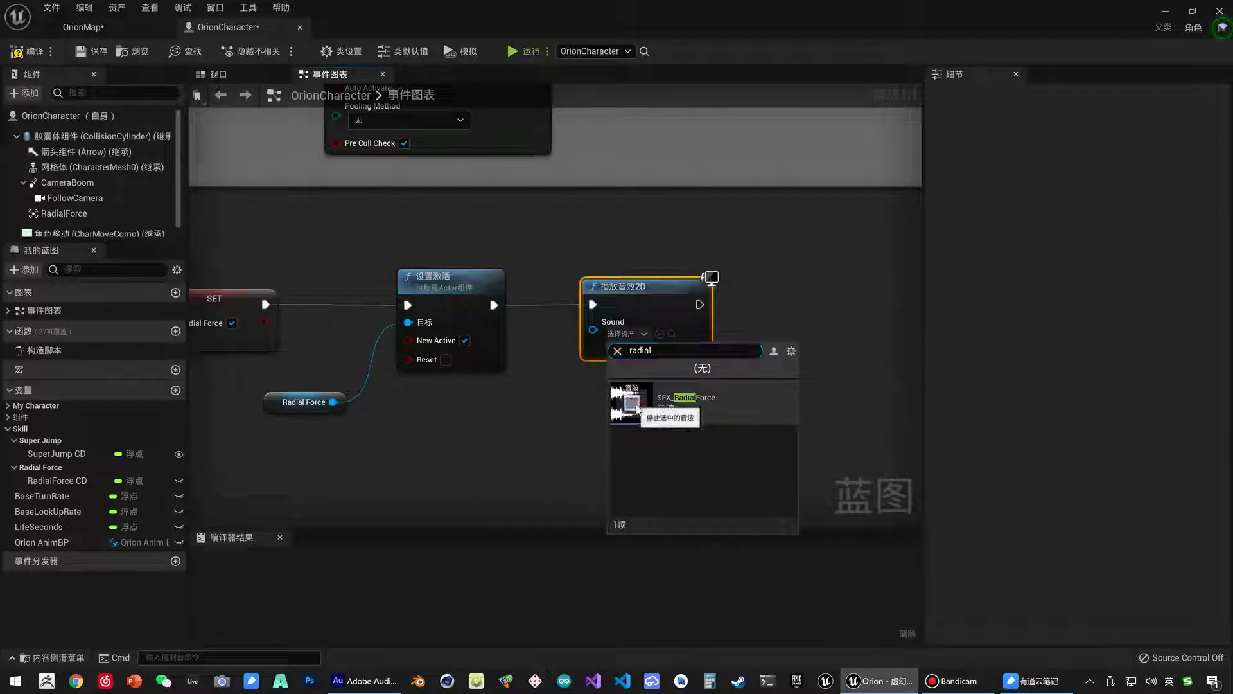
{"action": "left_click", "coordinate": [672, 411]}
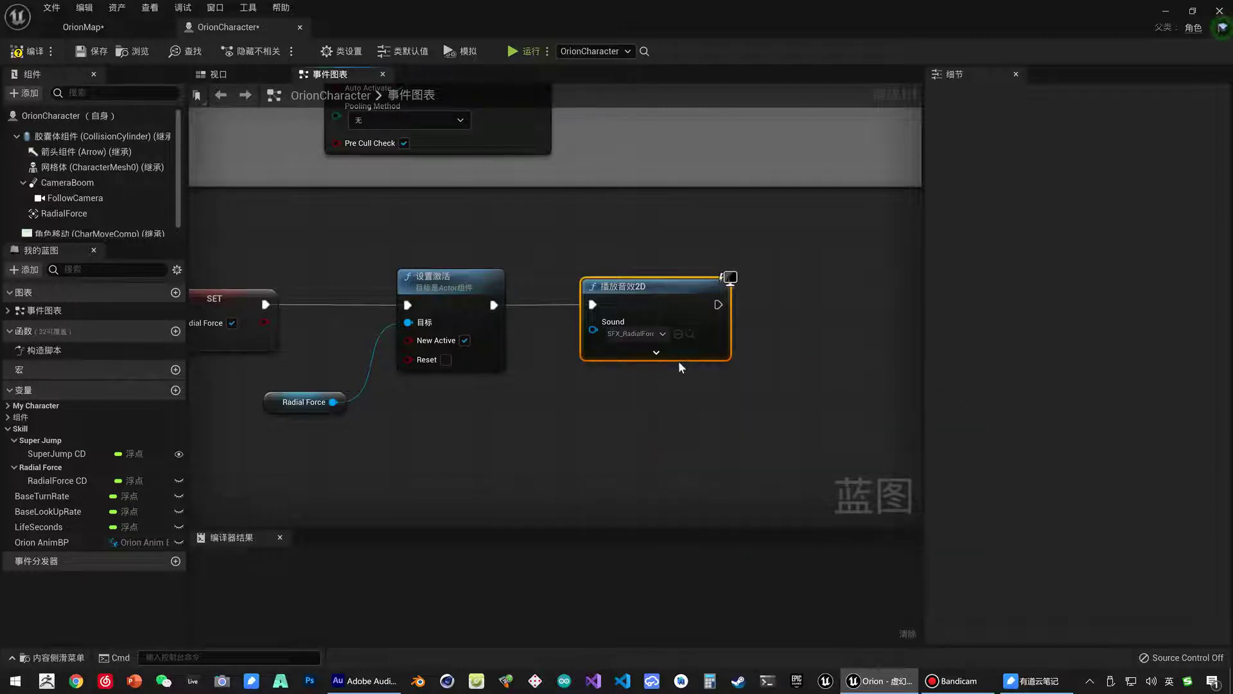
{"action": "left_click", "coordinate": [758, 323]}
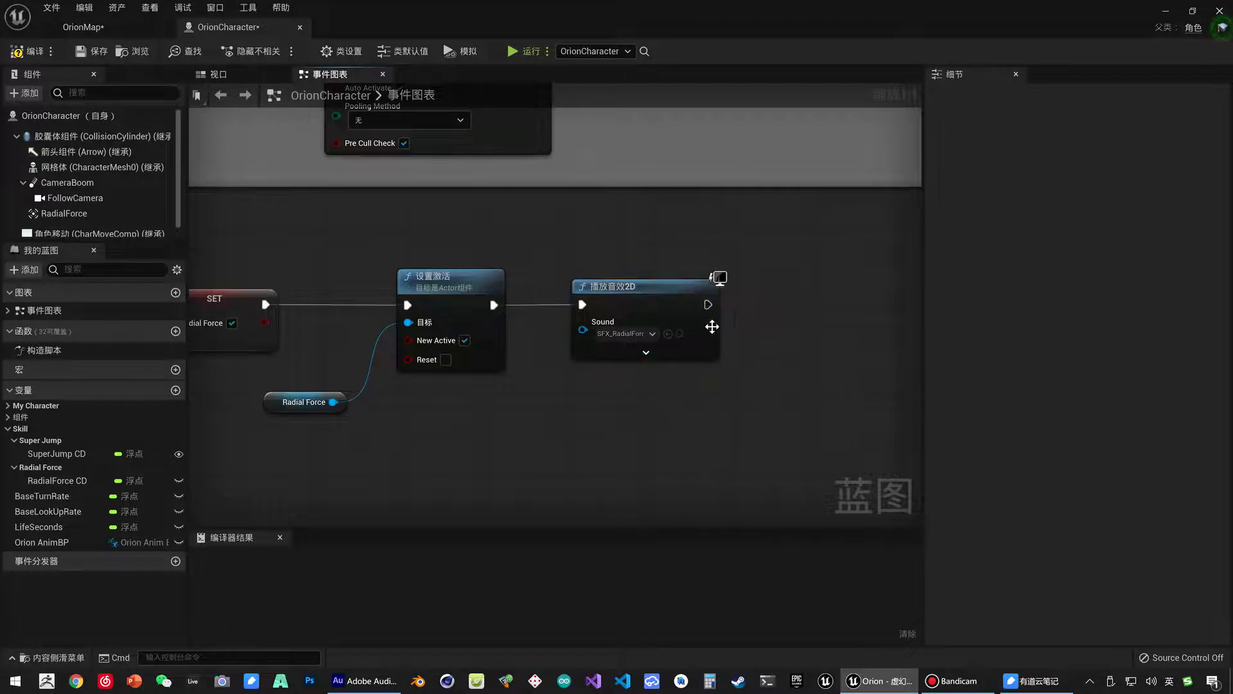
{"action": "mouse_move", "coordinate": [757, 324]}
{"action": "right_mouse_down"}
{"action": "mouse_move", "coordinate": [737, 336]}
{"action": "mouse_move", "coordinate": [482, 348]}
{"action": "right_mouse_up"}
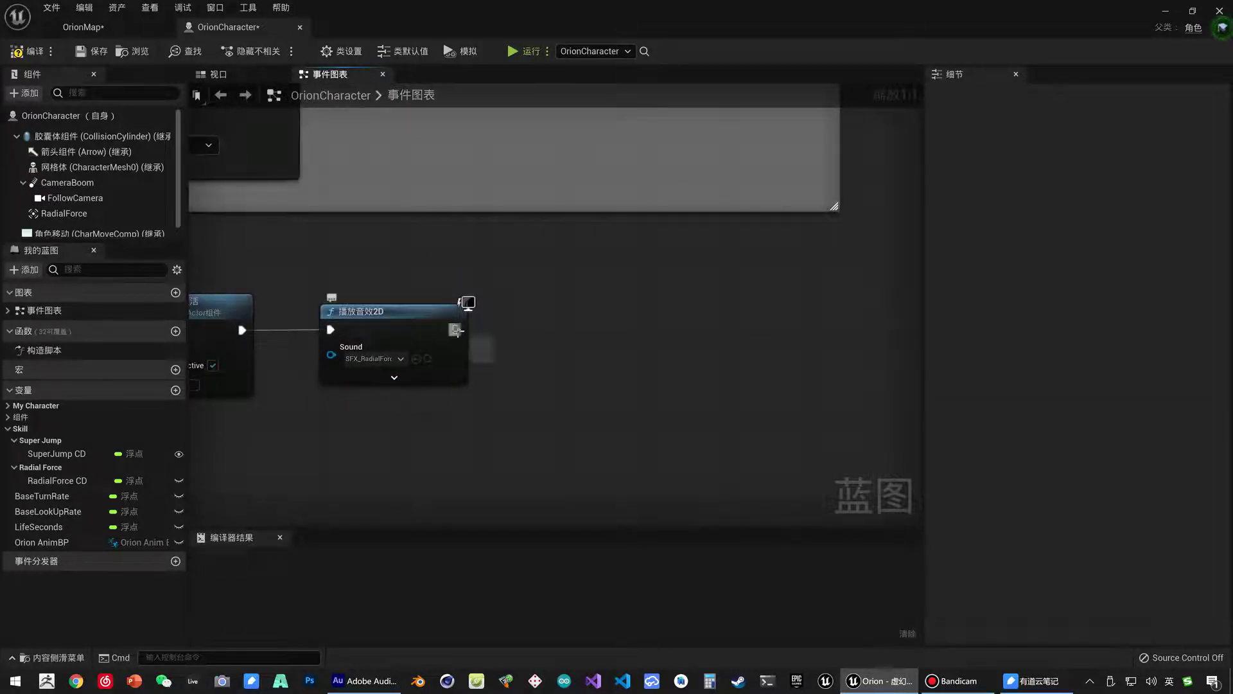
- Search for an attach node off Play Sound 2D, then cancel without adding one
{"action": "left_click_drag", "start_coordinate": [456, 329], "coordinate": [524, 329]}
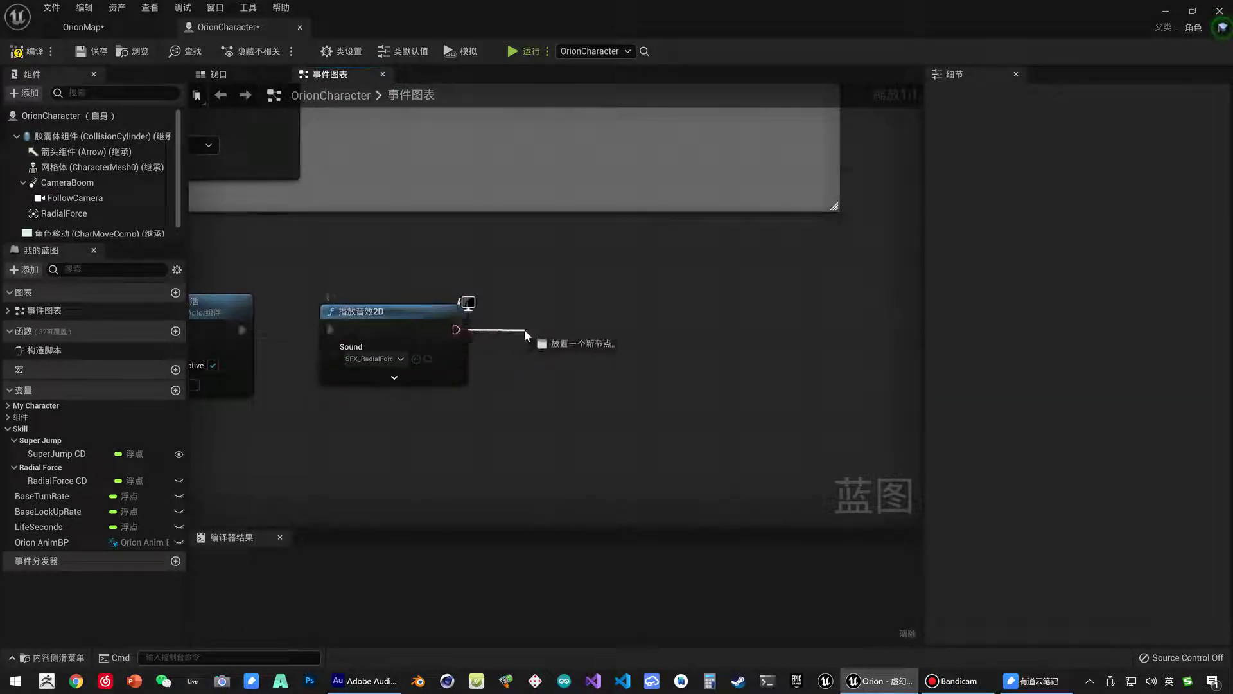
{"action": "type", "text": "attach"}
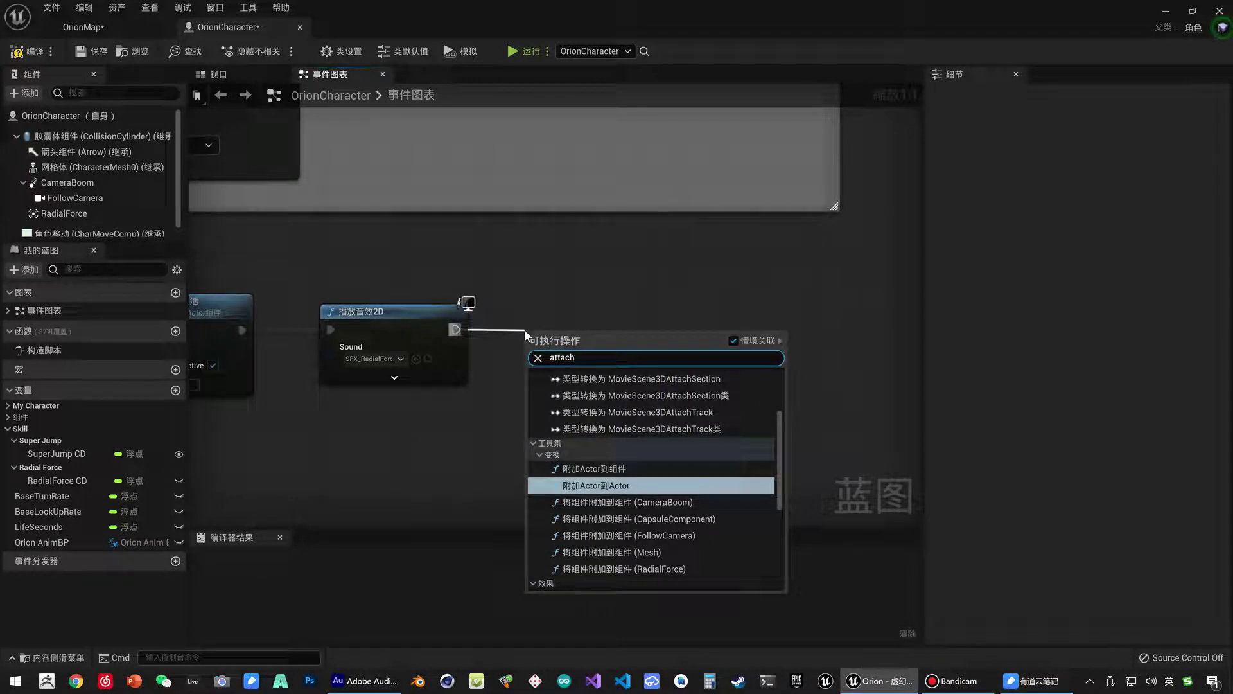
{"action": "scroll", "coordinate": [634, 508], "scroll_direction": "up", "scroll_amount": 3}
{"action": "scroll", "coordinate": [623, 488], "scroll_direction": "up", "scroll_amount": 1}
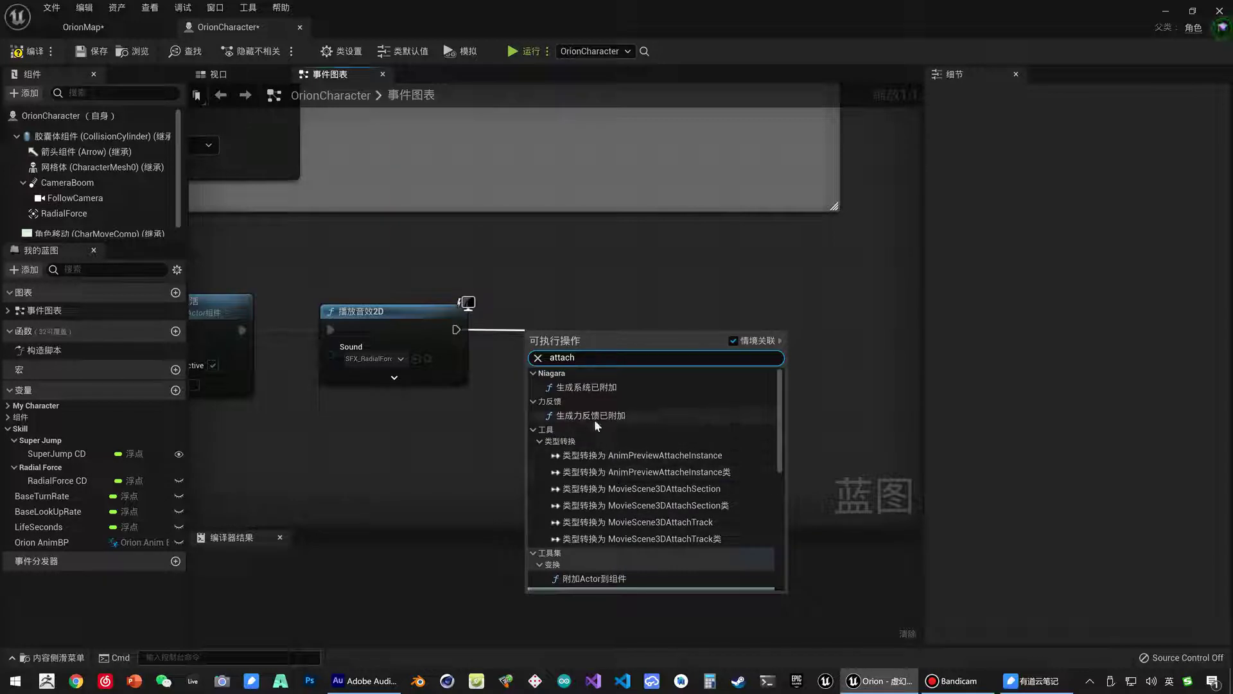
{"action": "scroll", "coordinate": [597, 424], "scroll_direction": "down", "scroll_amount": 2}
{"action": "scroll", "coordinate": [615, 458], "scroll_direction": "down", "scroll_amount": 2}
{"action": "scroll", "coordinate": [618, 461], "scroll_direction": "down", "scroll_amount": 1}
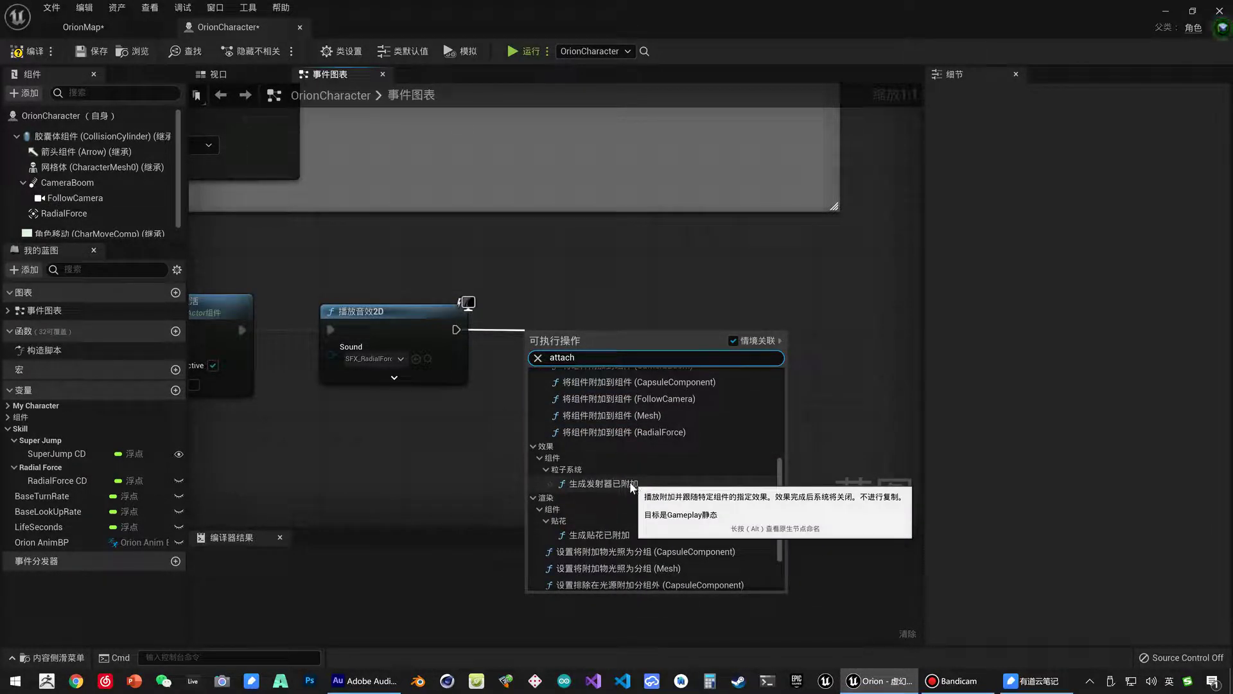
{"action": "left_click", "coordinate": [460, 467]}
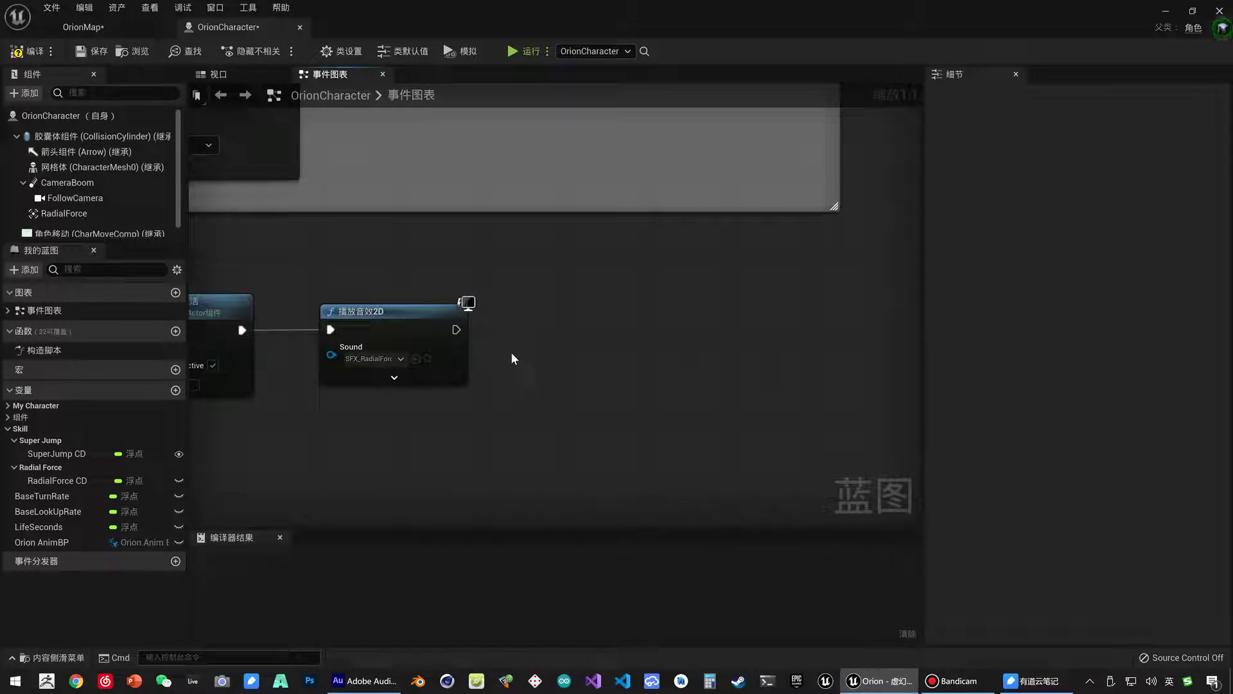
- Add a Spawn Emitter at Location node after Play Sound 2D using P_ky_explosion
{"action": "left_click_drag", "start_coordinate": [456, 330], "coordinate": [508, 334]}
{"action": "type", "text": "spawn"}
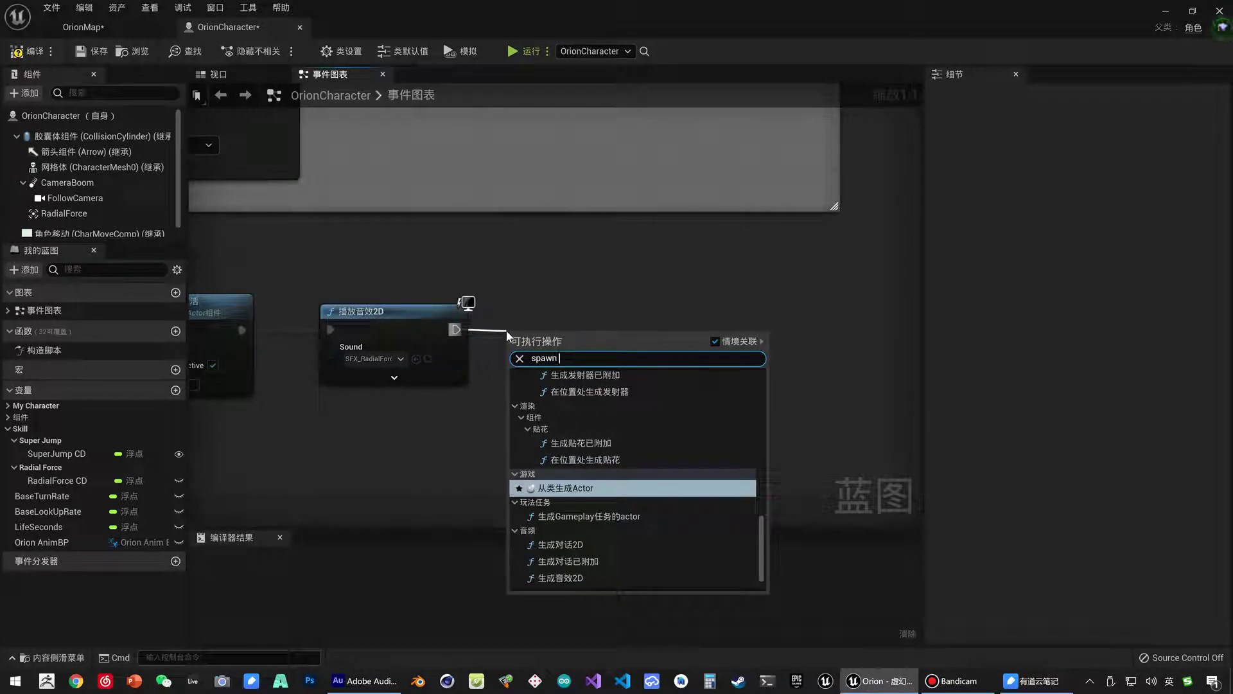
{"action": "scroll", "coordinate": [630, 426], "scroll_direction": "up", "scroll_amount": 1}
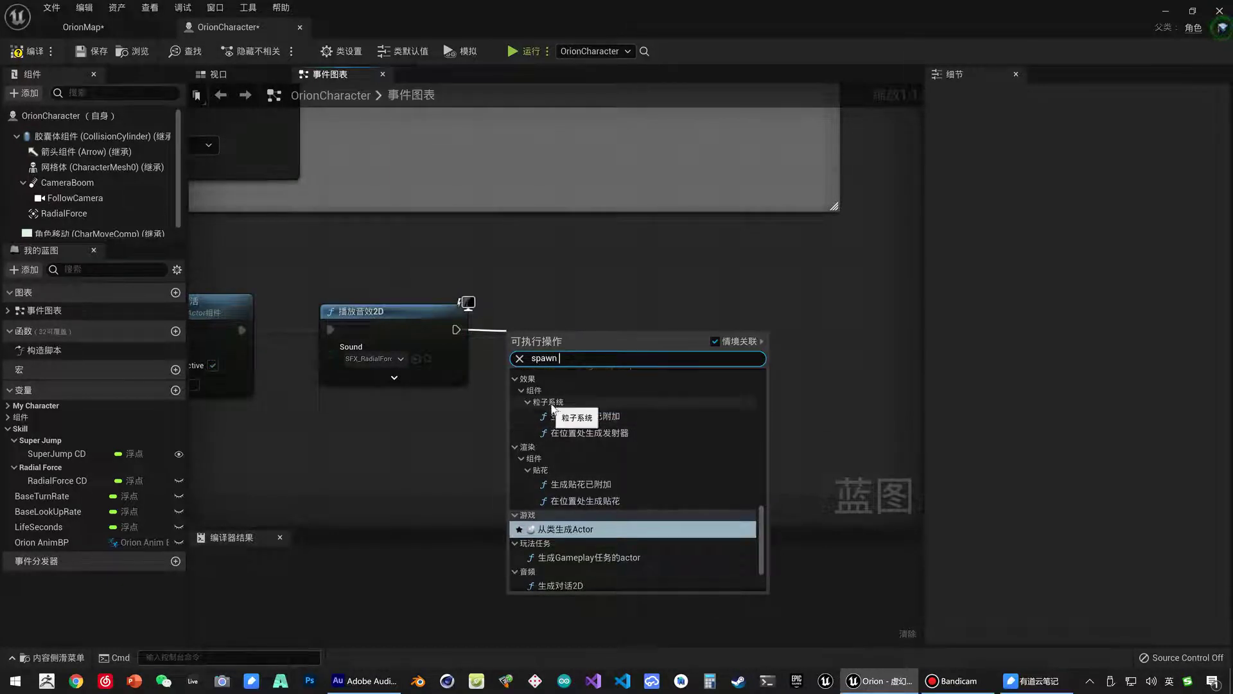
{"action": "left_click", "coordinate": [587, 435]}
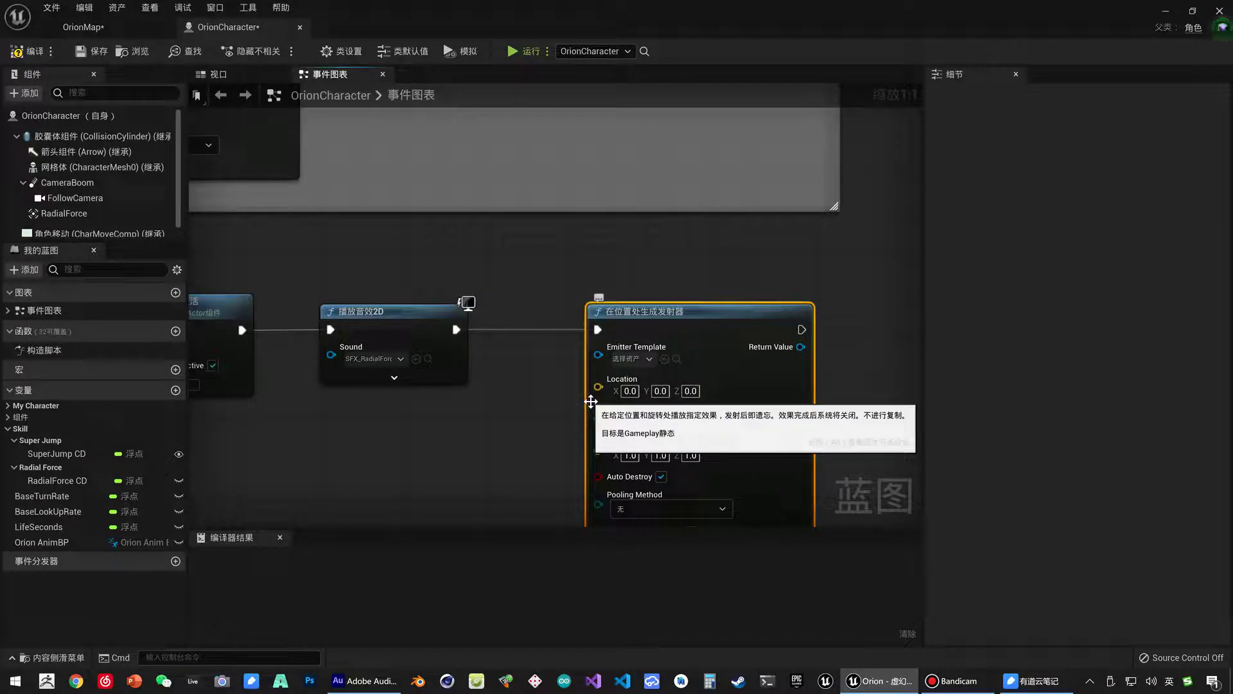
{"action": "right_click_drag", "start_coordinate": [591, 402], "coordinate": [664, 411]}
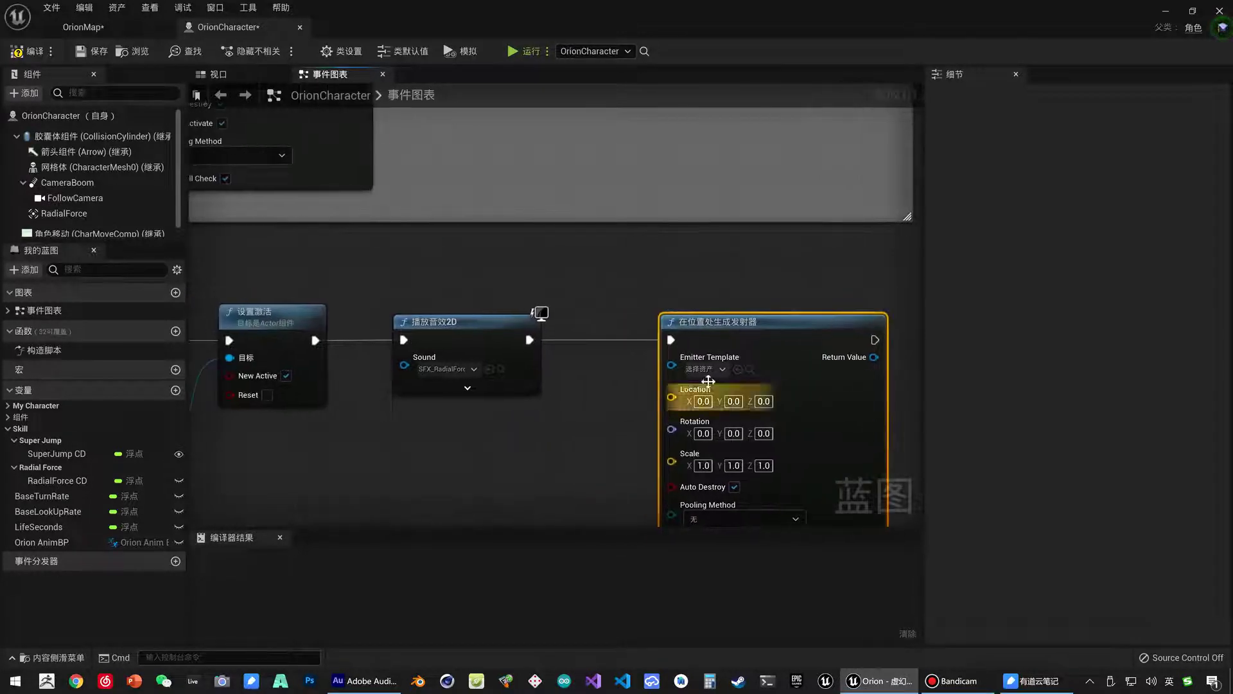
{"action": "left_click", "coordinate": [722, 370]}
{"action": "scroll", "coordinate": [830, 503], "scroll_direction": "down", "scroll_amount": 2}
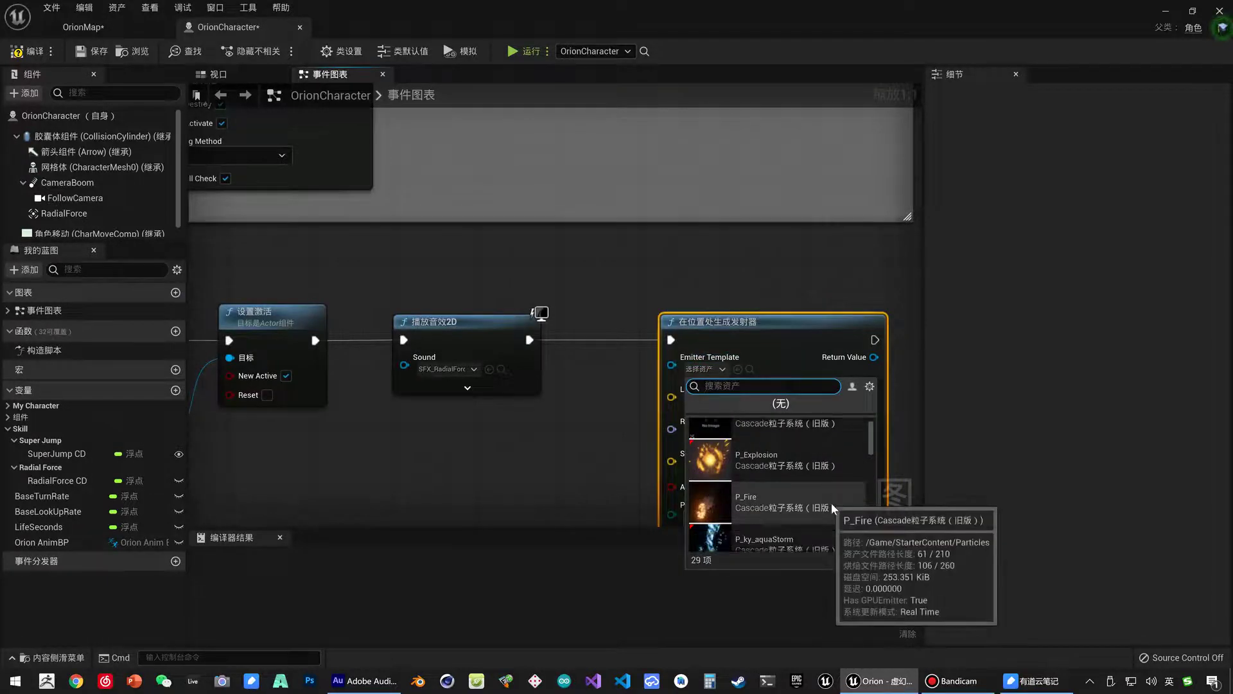
{"action": "scroll", "coordinate": [831, 502], "scroll_direction": "down", "scroll_amount": 1}
{"action": "scroll", "coordinate": [831, 503], "scroll_direction": "down", "scroll_amount": 1}
{"action": "scroll", "coordinate": [832, 504], "scroll_direction": "down", "scroll_amount": 1}
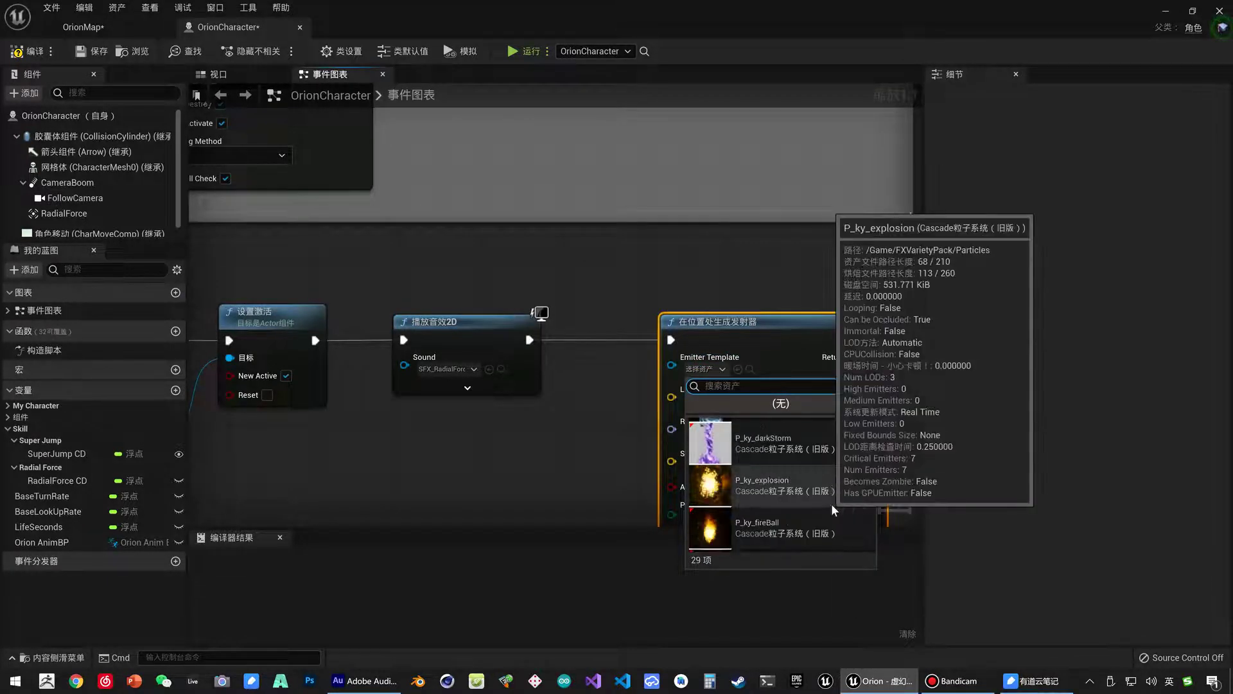
{"action": "left_click", "coordinate": [765, 492]}
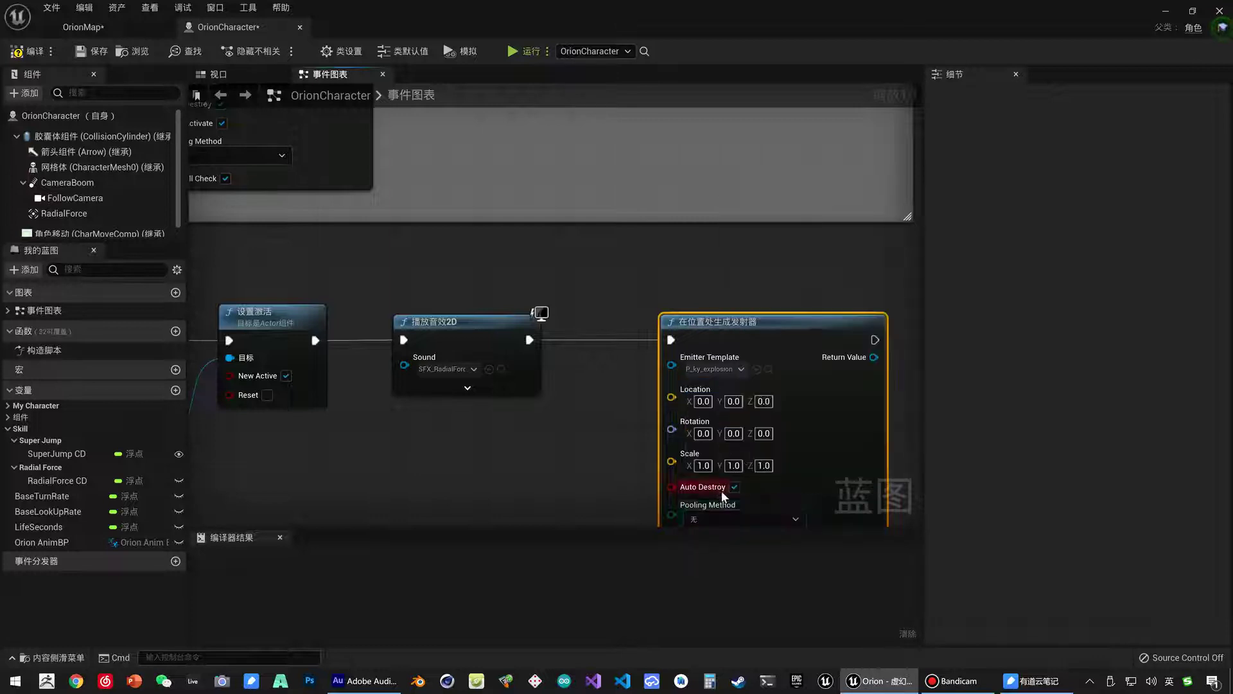
- Feed Get Actor Location's Return Value into the spawn node's Location and compile the Blueprint
{"action": "right_click_drag", "start_coordinate": [611, 412], "coordinate": [505, 293]}
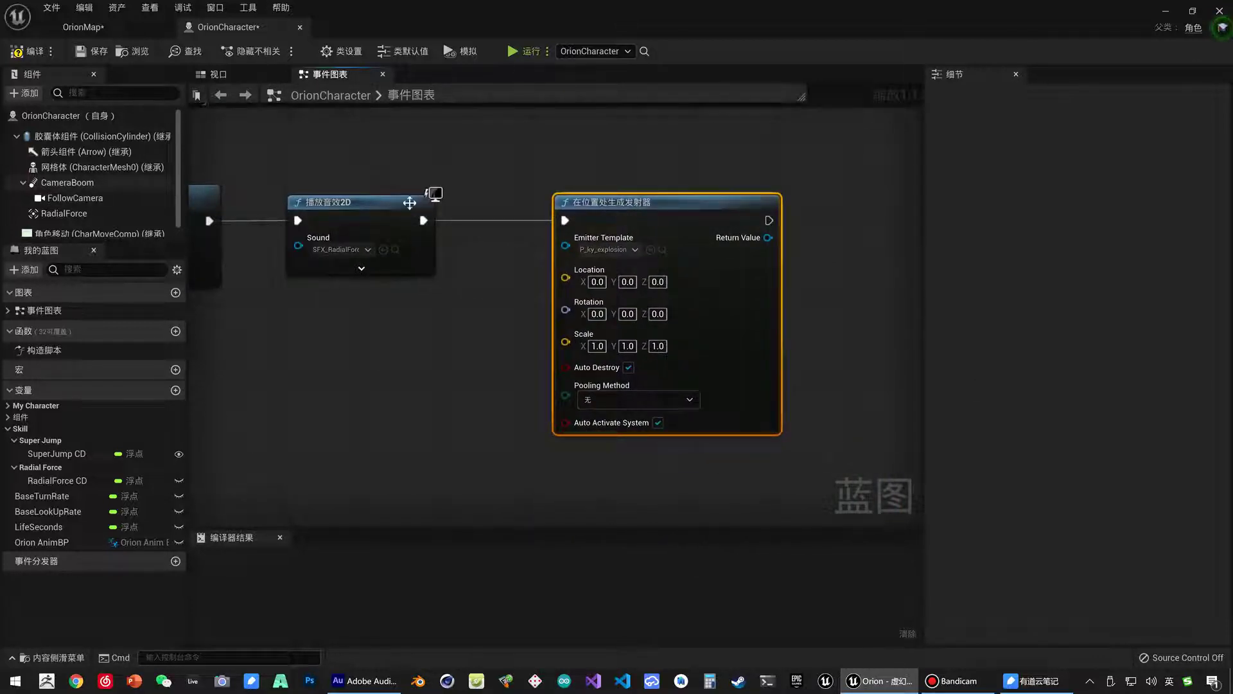
{"action": "right_click", "coordinate": [287, 333]}
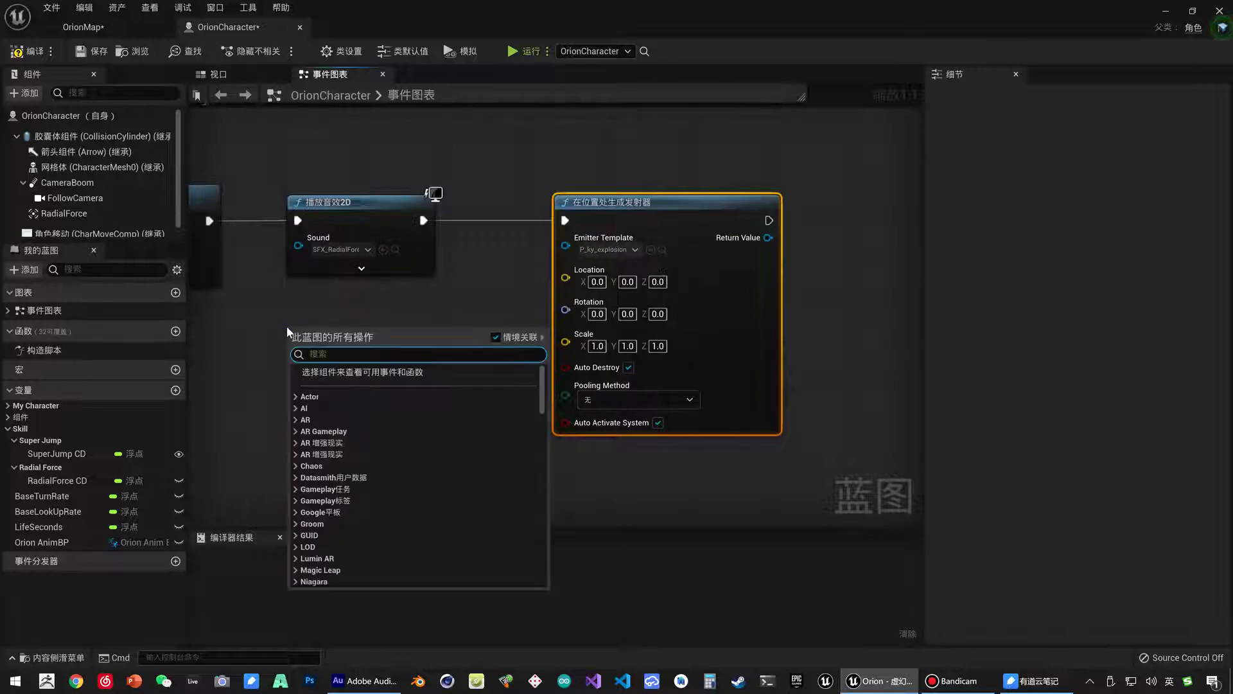
{"action": "type", "text": "get actor"}
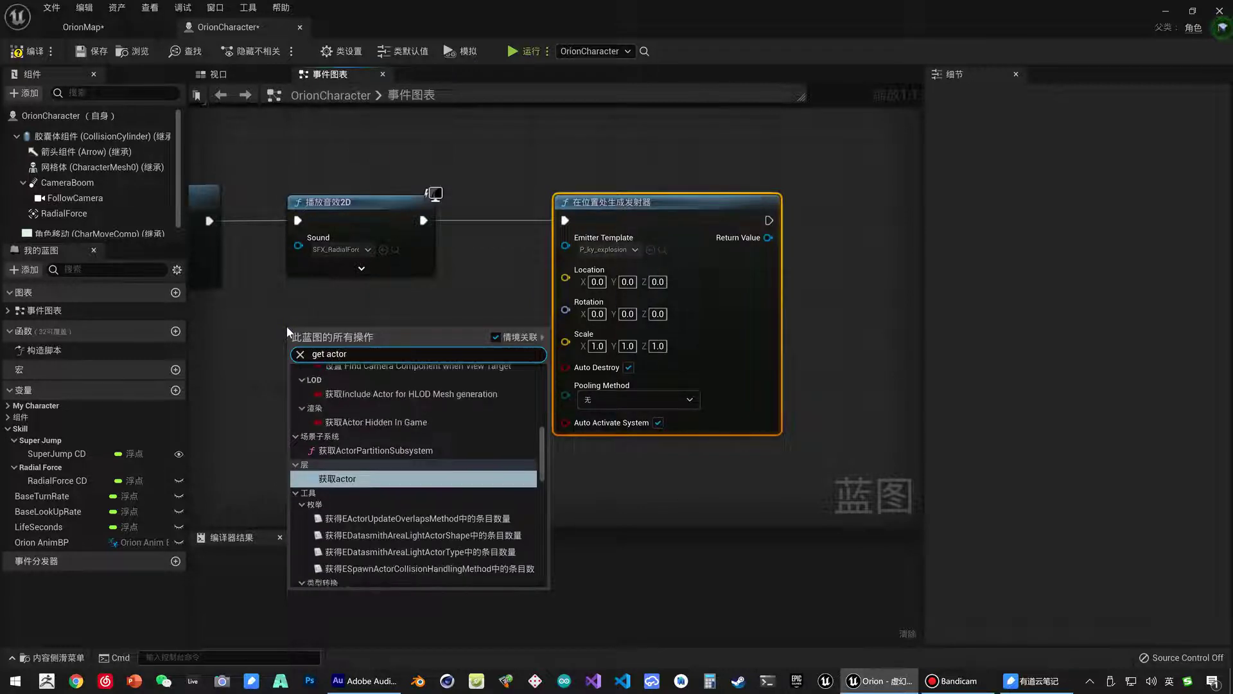
{"action": "type", "text": " loca"}
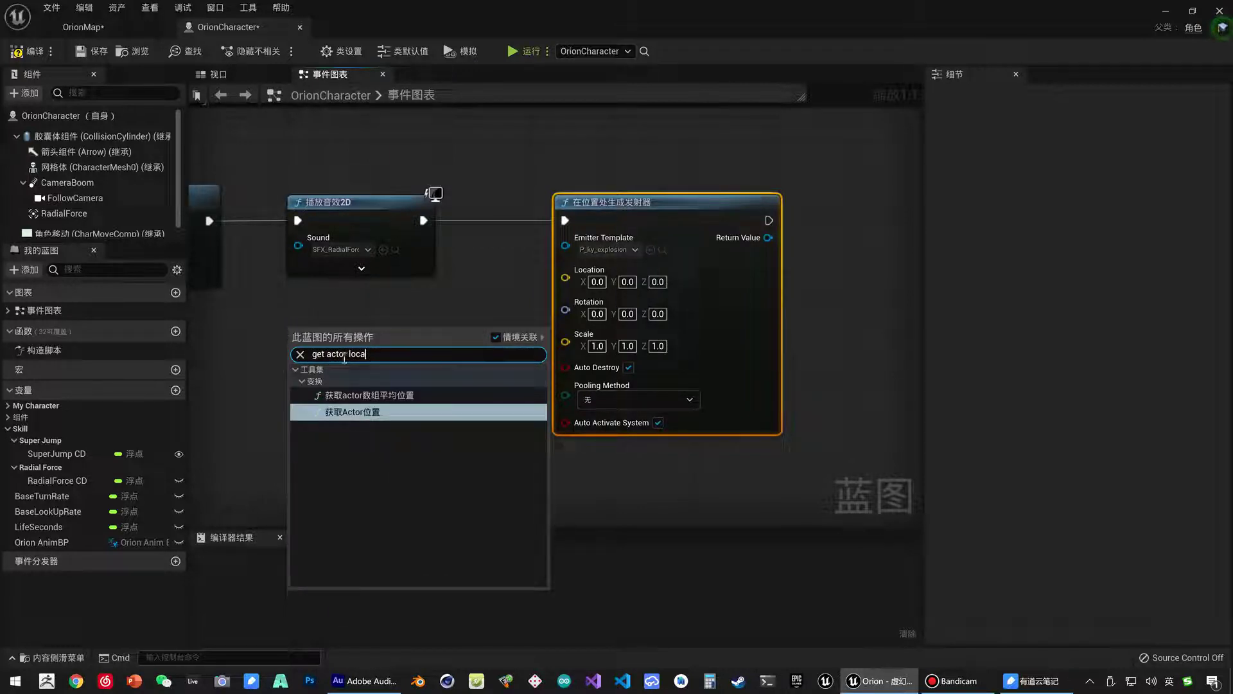
{"action": "left_click", "coordinate": [353, 413]}
{"action": "left_click_drag", "start_coordinate": [384, 340], "coordinate": [390, 331]}
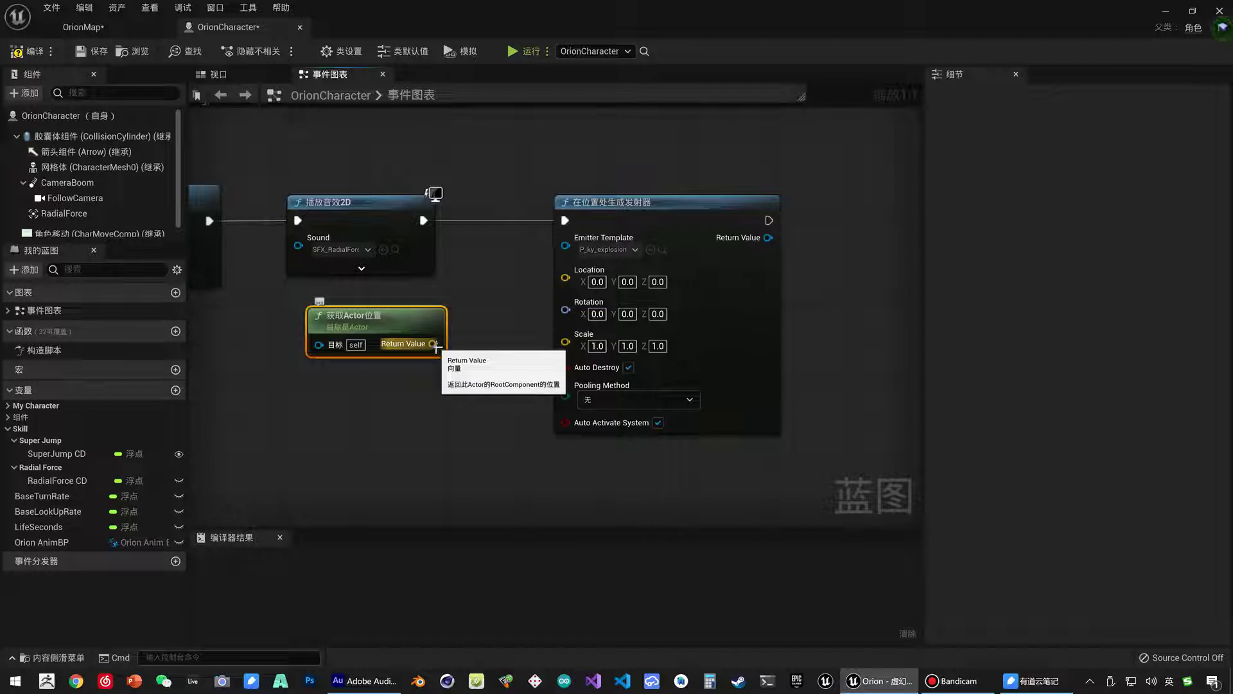
{"action": "left_click_drag", "start_coordinate": [434, 345], "coordinate": [565, 277]}
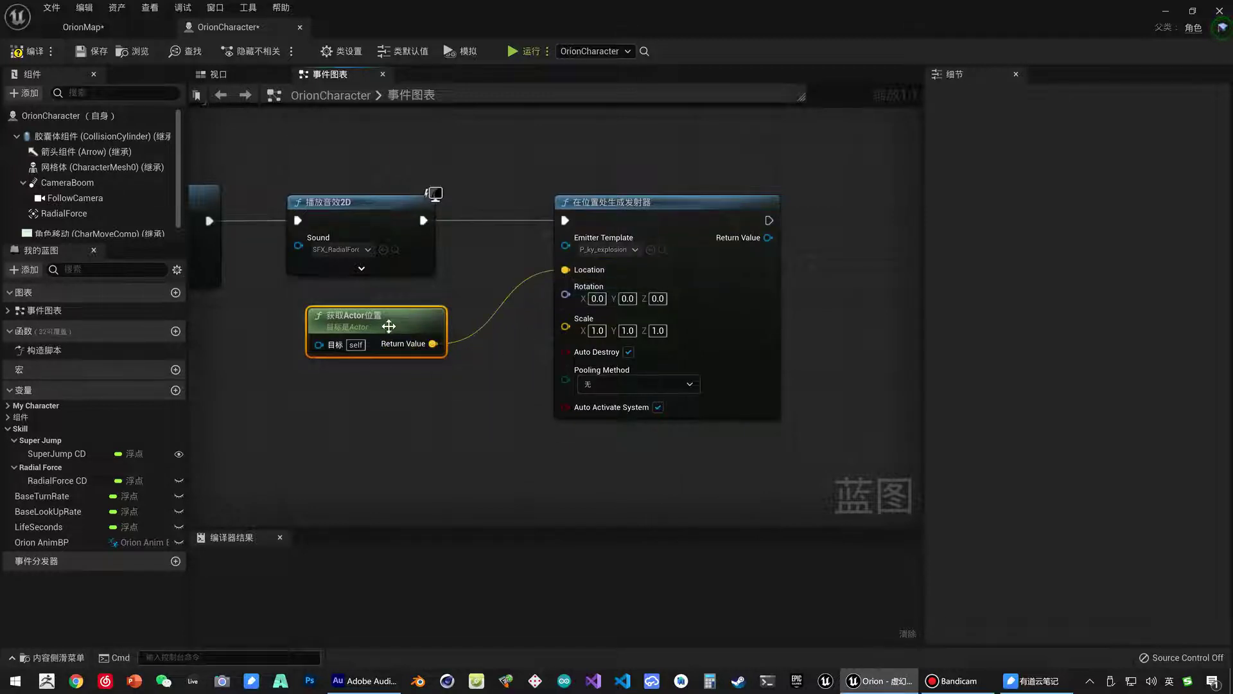
{"action": "right_click_drag", "start_coordinate": [474, 422], "coordinate": [504, 469]}
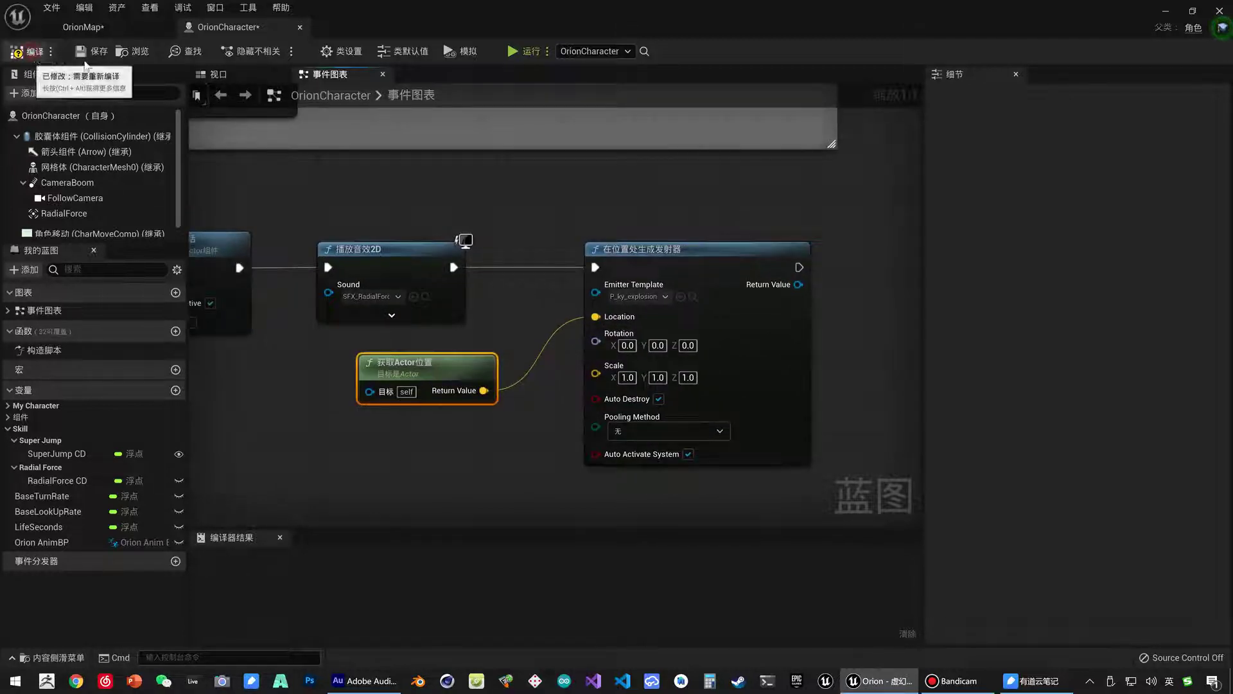
{"action": "left_click", "coordinate": [29, 51]}
{"action": "left_click", "coordinate": [82, 27]}
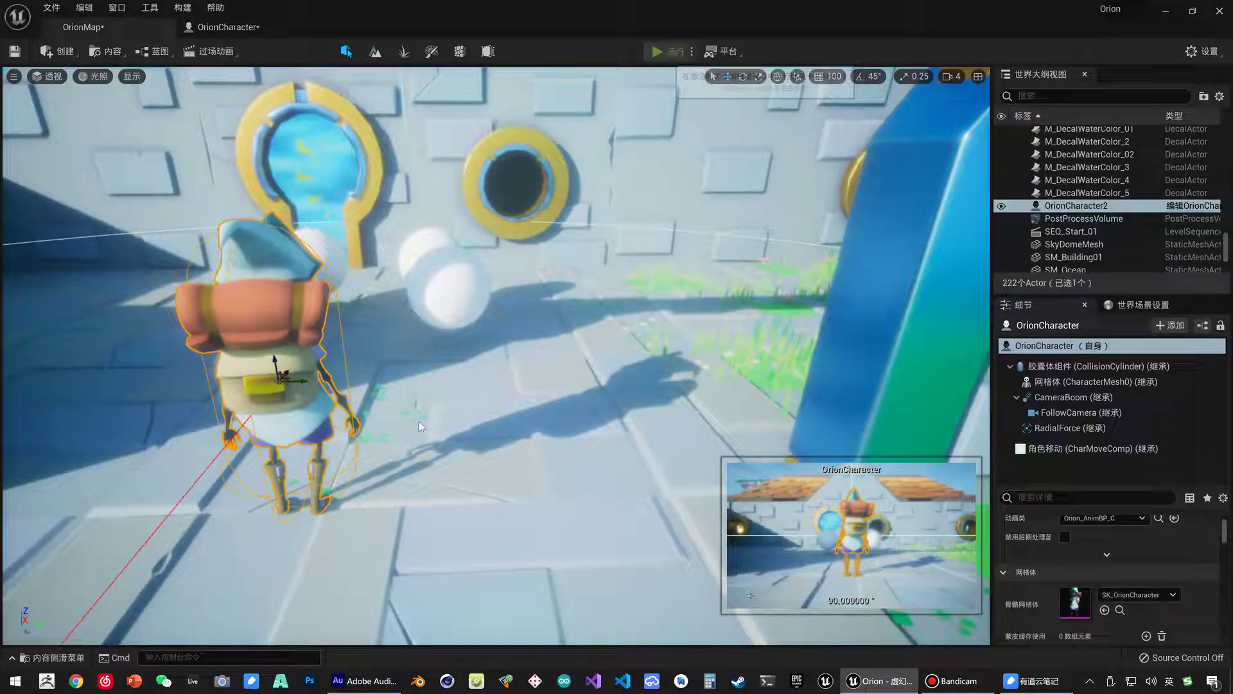
{"action": "key", "text": "alt+p"}
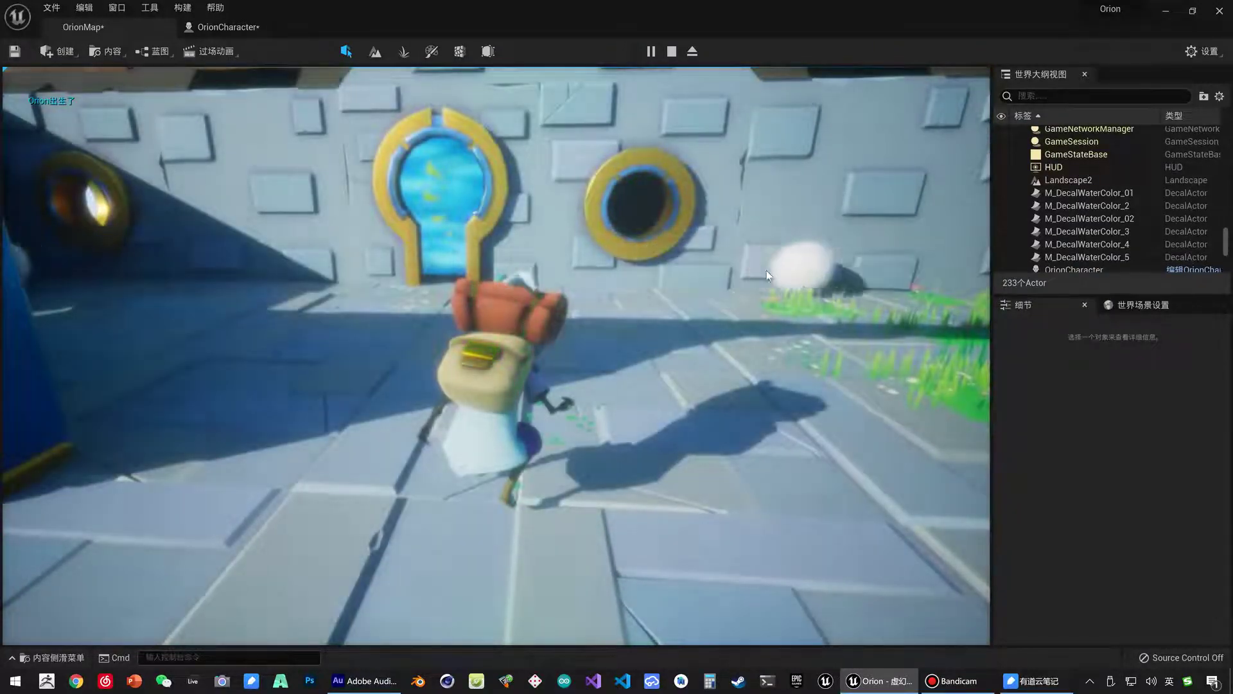
{"action": "key", "text": "w"}
{"action": "key", "text": "space"}
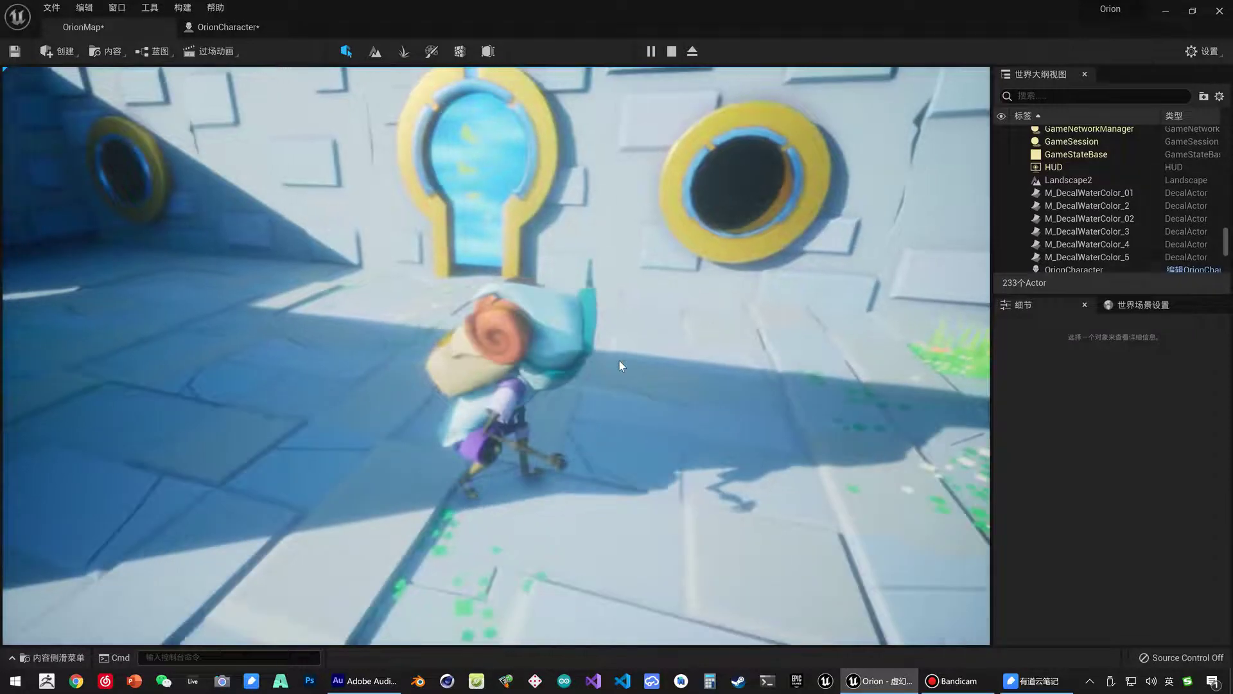
{"action": "key", "text": "Escape"}
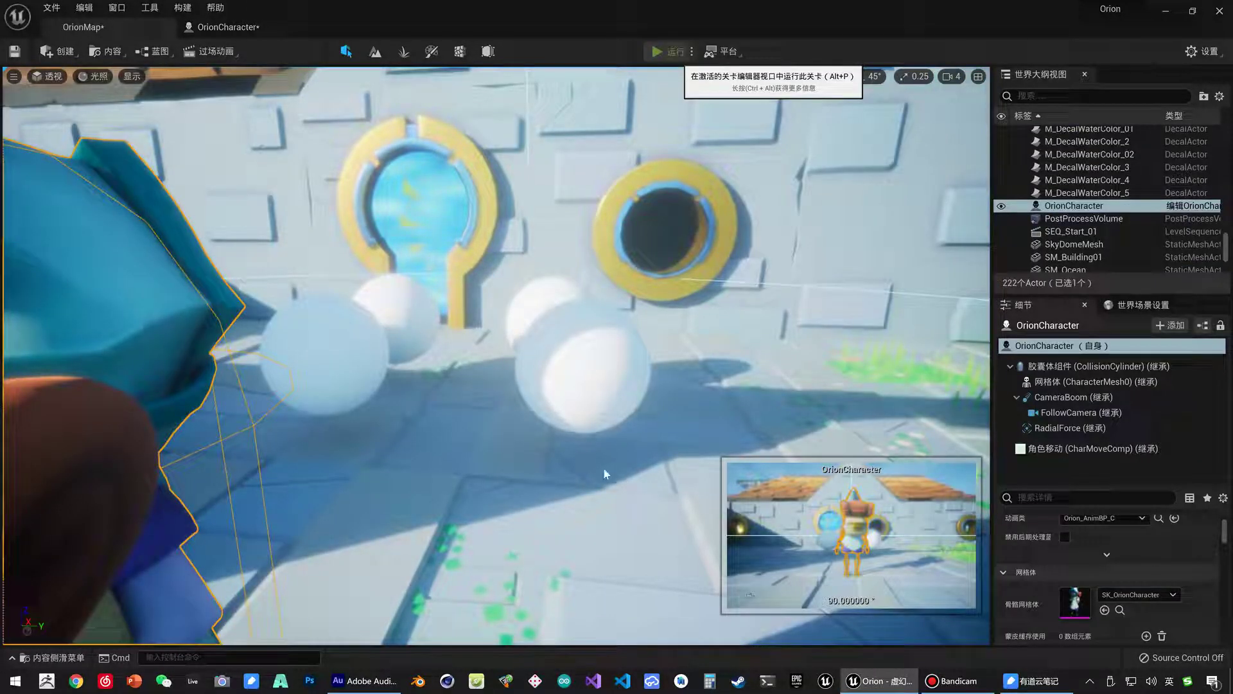
{"action": "key", "text": "alt+p"}
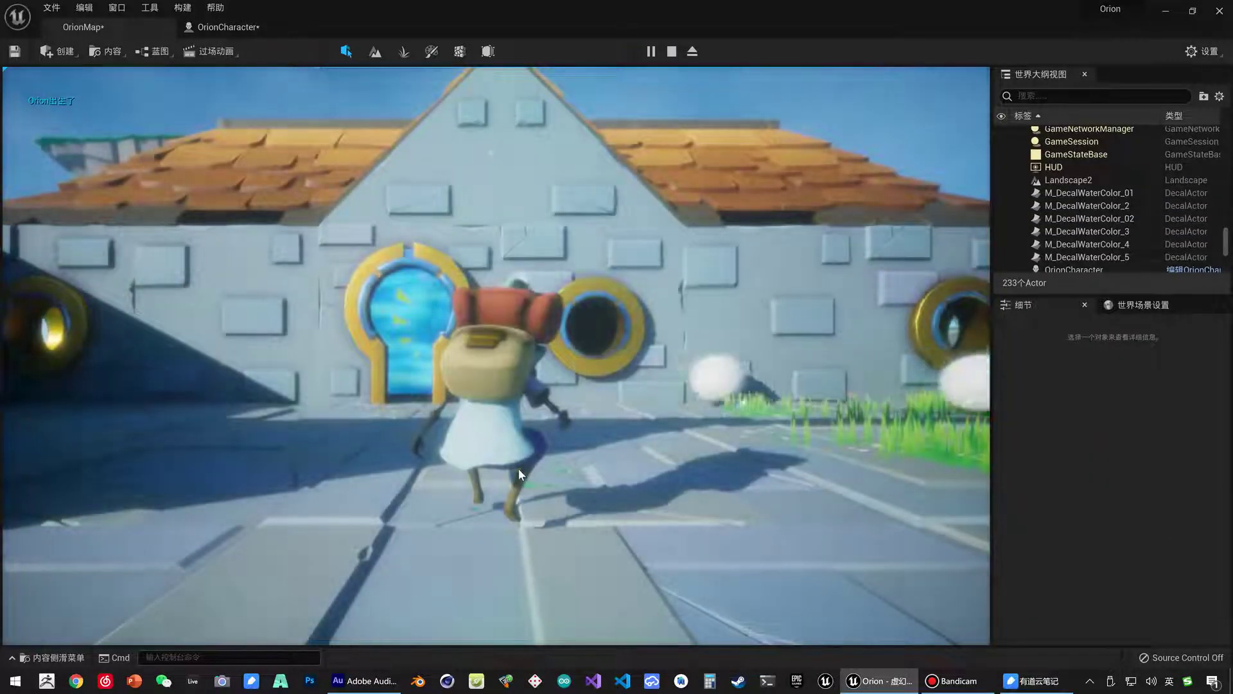
{"action": "key", "text": "Escape"}
- Add a 0.5 second Delay after the explosion spawn node
{"action": "left_click", "coordinate": [243, 32]}
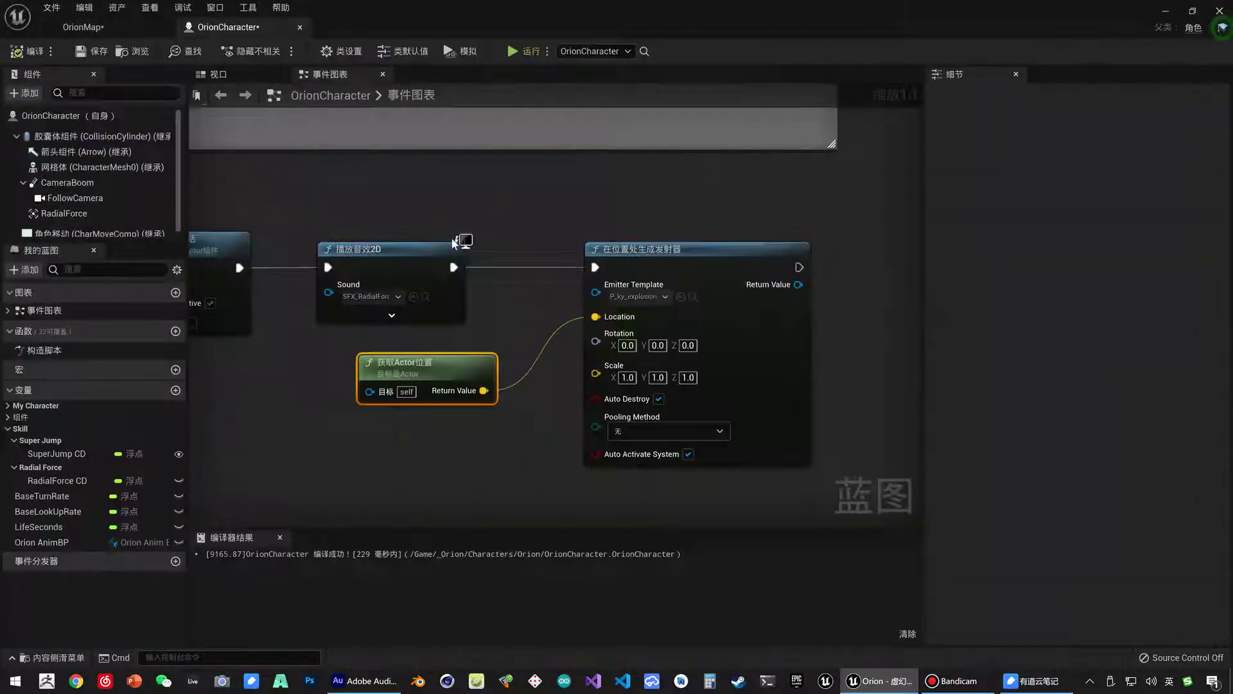
{"action": "mouse_move", "coordinate": [506, 316]}
{"action": "right_mouse_down"}
{"action": "mouse_move", "coordinate": [484, 287]}
{"action": "mouse_move", "coordinate": [560, 267]}
{"action": "right_mouse_up"}
{"action": "mouse_move", "coordinate": [434, 283]}
{"action": "right_mouse_down"}
{"action": "mouse_move", "coordinate": [507, 314]}
{"action": "mouse_move", "coordinate": [576, 298]}
{"action": "mouse_move", "coordinate": [525, 296]}
{"action": "right_mouse_up"}
{"action": "left_click_drag", "start_coordinate": [257, 185], "coordinate": [398, 340]}
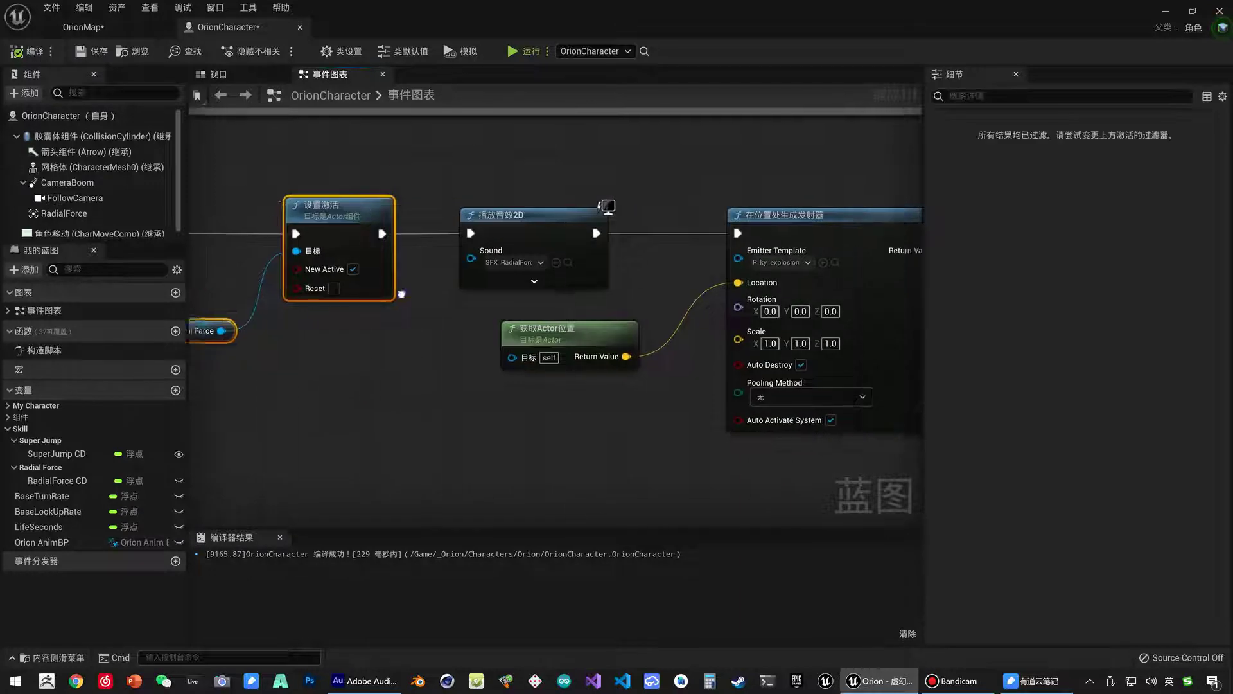
{"action": "right_click_drag", "start_coordinate": [578, 302], "coordinate": [289, 292]}
{"action": "right_click_drag", "start_coordinate": [705, 219], "coordinate": [589, 251]}
{"action": "left_click_drag", "start_coordinate": [589, 251], "coordinate": [650, 248]}
{"action": "type", "text": "de"}
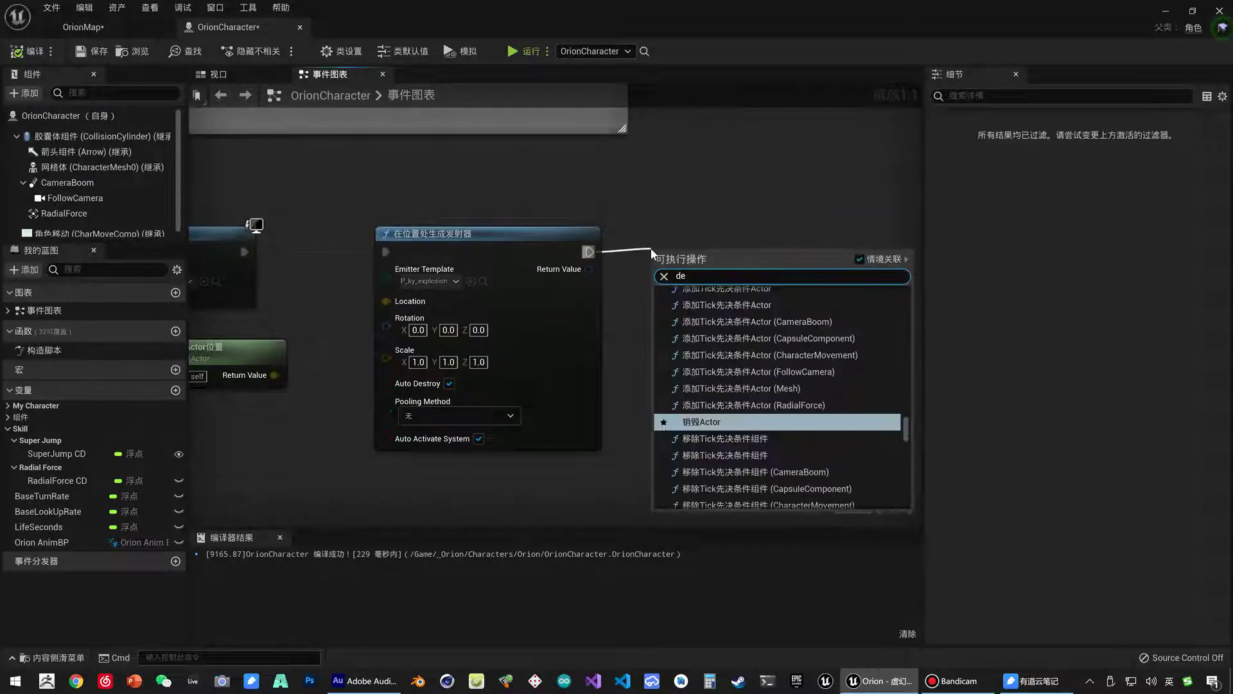
{"action": "type", "text": "lay"}
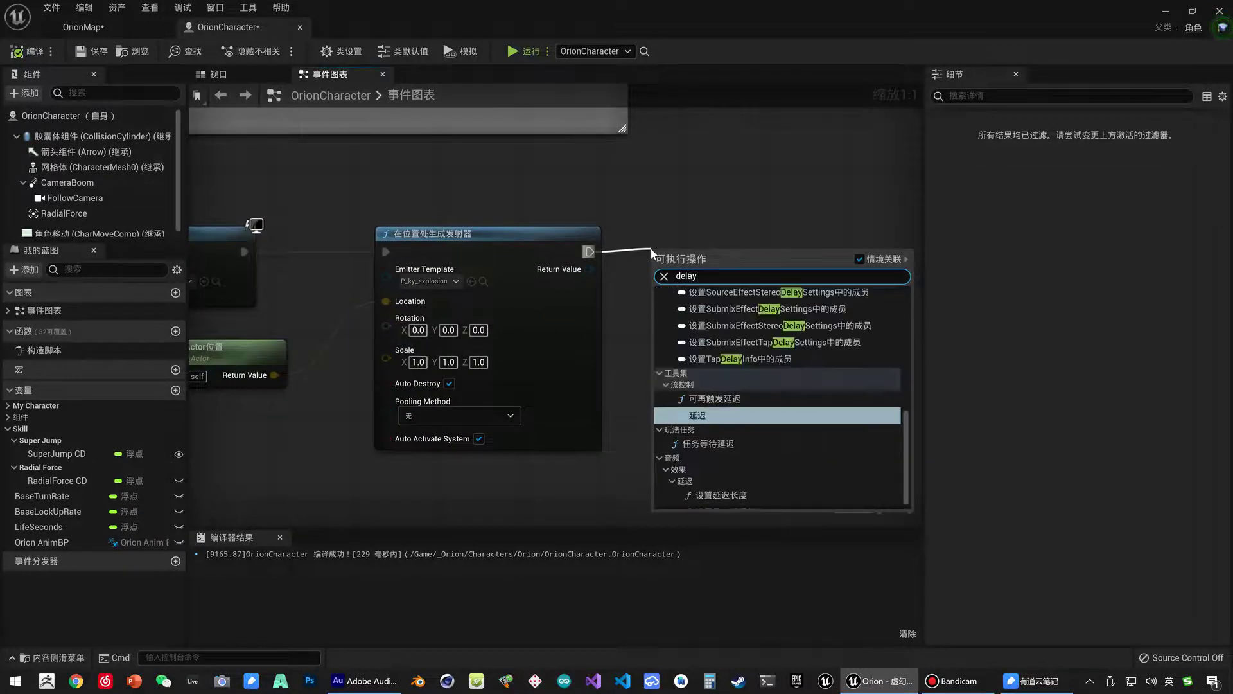
{"action": "key", "text": "Return"}
{"action": "left_click_drag", "start_coordinate": [700, 254], "coordinate": [699, 234]}
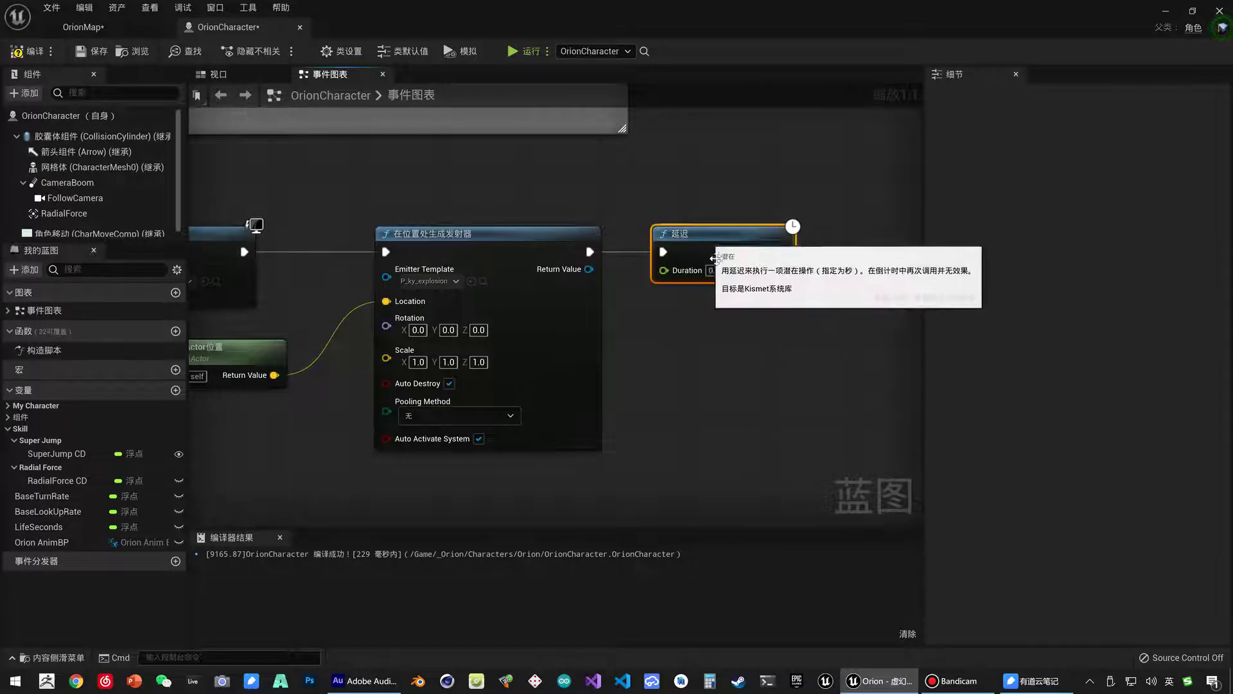
{"action": "left_click", "coordinate": [714, 270]}
{"action": "key", "text": "Return"}
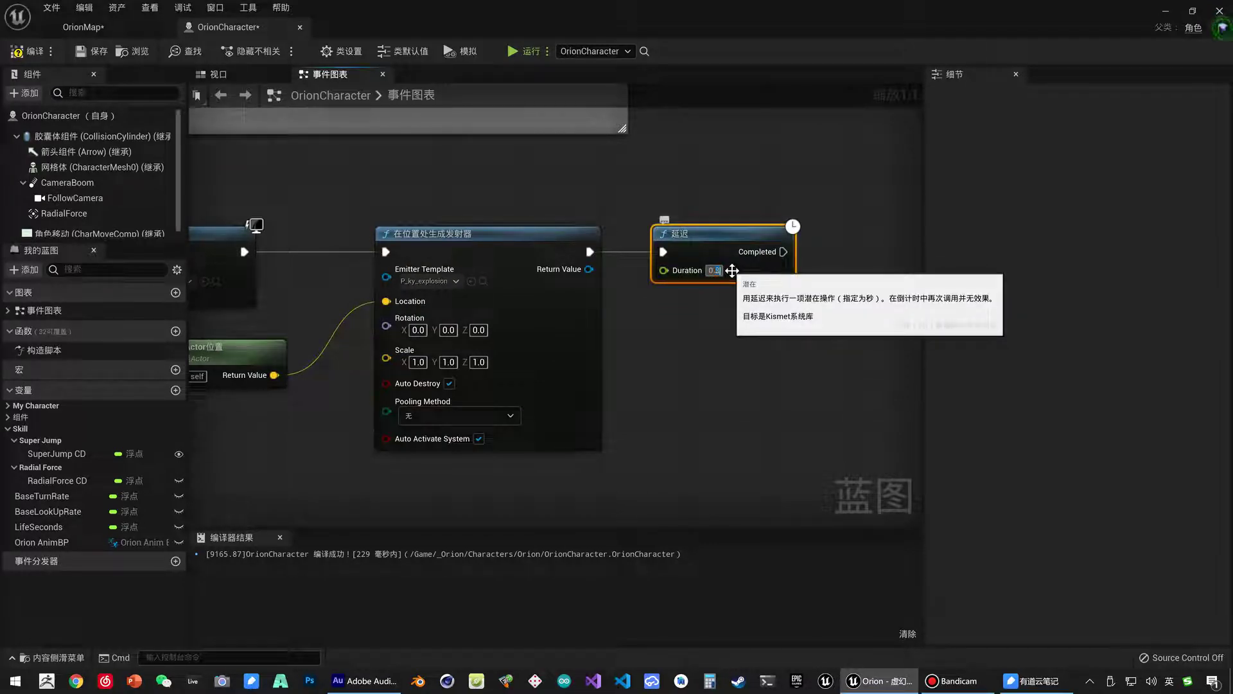
{"action": "left_click", "coordinate": [735, 363]}
- Place the Set Active and Radial Force nodes right after the new Delay
{"action": "right_click_drag", "start_coordinate": [194, 444], "coordinate": [439, 419]}
{"action": "right_click_drag", "start_coordinate": [298, 344], "coordinate": [470, 352]}
{"action": "left_click_drag", "start_coordinate": [470, 352], "coordinate": [323, 208]}
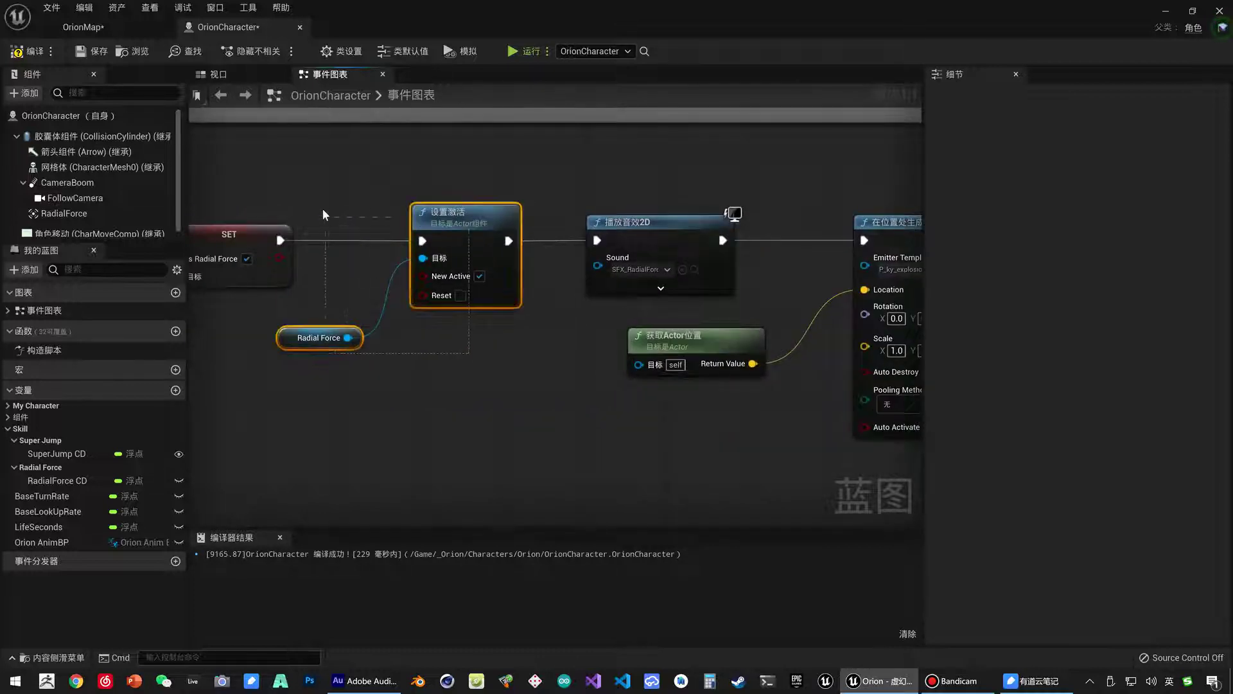
{"action": "key", "text": "ctrl+x"}
{"action": "right_click_drag", "start_coordinate": [530, 349], "coordinate": [163, 341]}
{"action": "right_click_drag", "start_coordinate": [798, 336], "coordinate": [398, 335]}
{"action": "key", "text": "ctrl+v"}
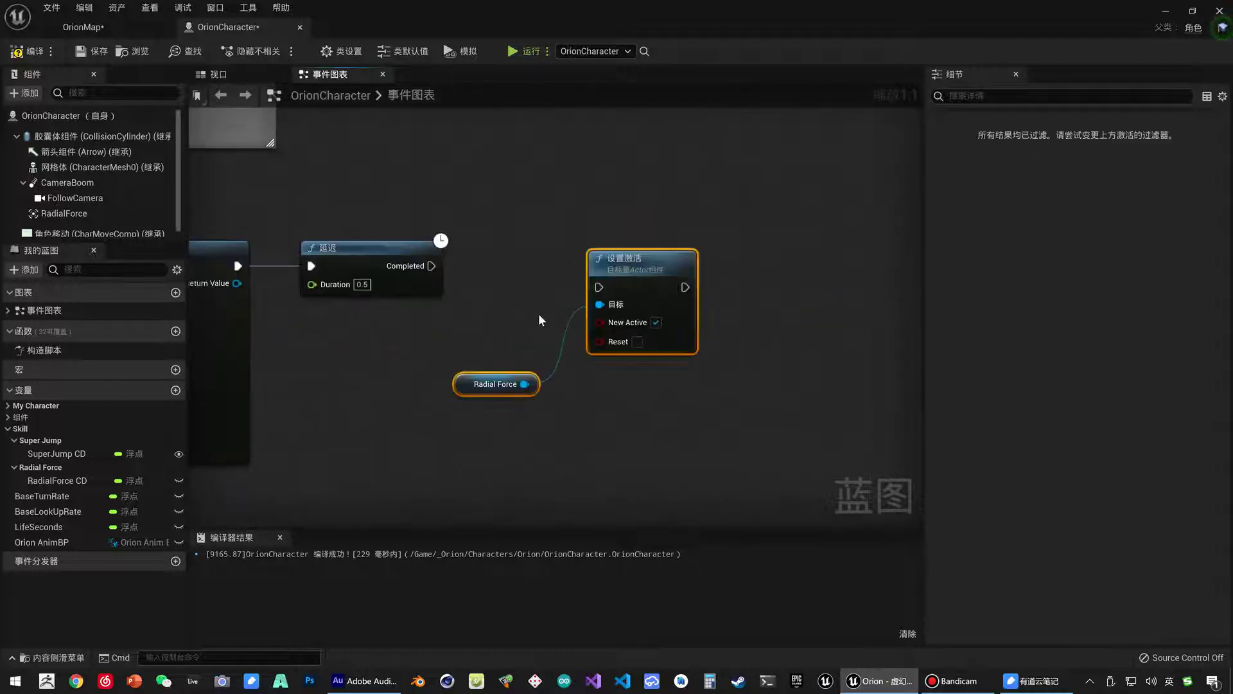
{"action": "mouse_move", "coordinate": [647, 261]}
{"action": "left_mouse_down"}
{"action": "mouse_move", "coordinate": [596, 229]}
{"action": "mouse_move", "coordinate": [548, 258]}
{"action": "left_mouse_up"}
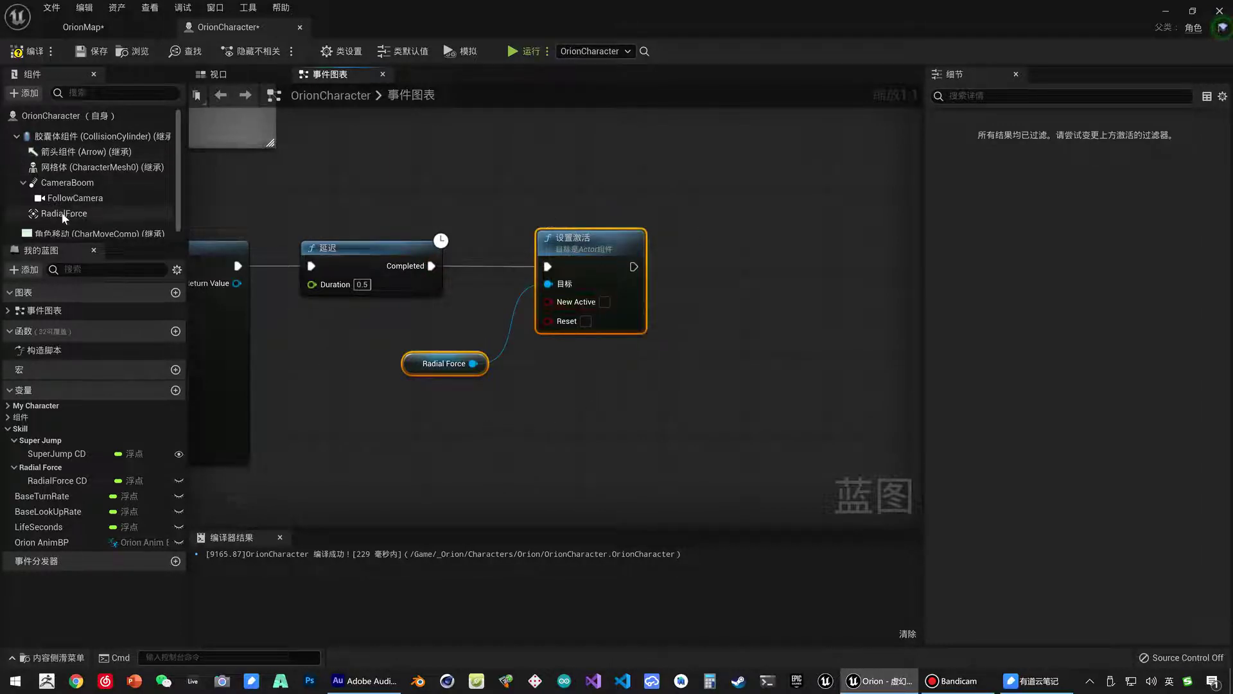
- Move SET and Orion Anim BP after Set Active, with Is Radial Force unchecked
{"action": "right_click_drag", "start_coordinate": [460, 404], "coordinate": [415, 407]}
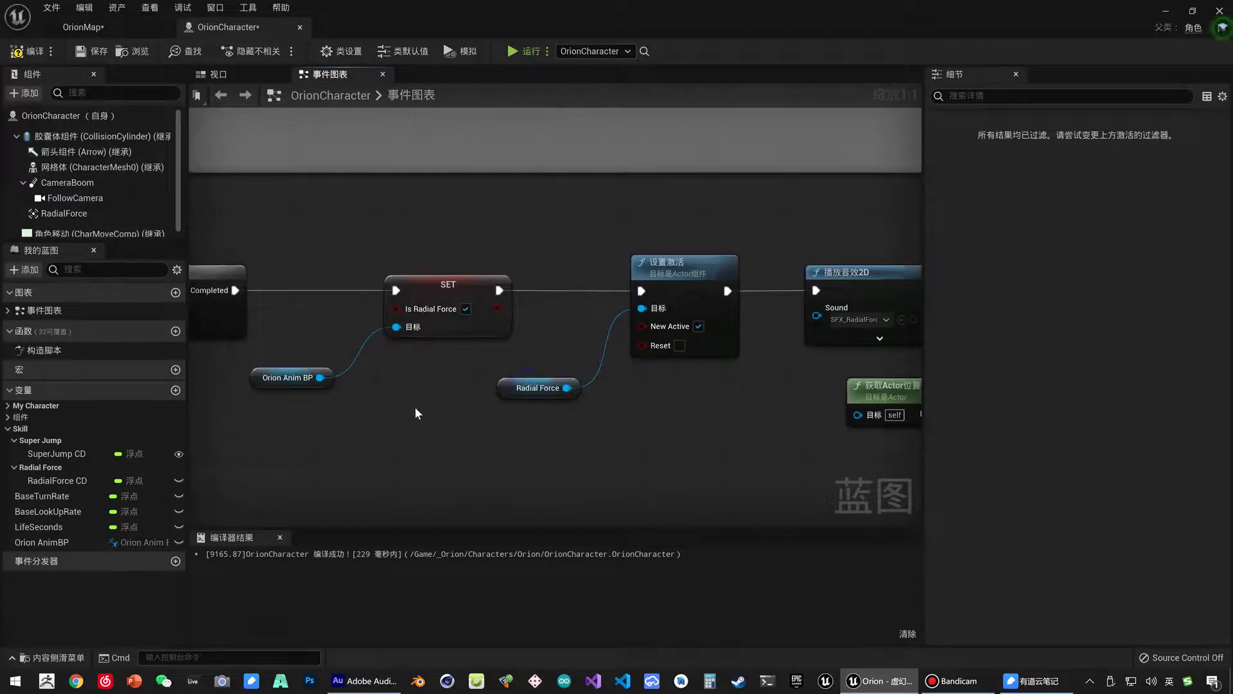
{"action": "left_click_drag", "start_coordinate": [421, 401], "coordinate": [313, 241]}
{"action": "key", "text": "ctrl+x"}
{"action": "right_click_drag", "start_coordinate": [739, 260], "coordinate": [641, 303]}
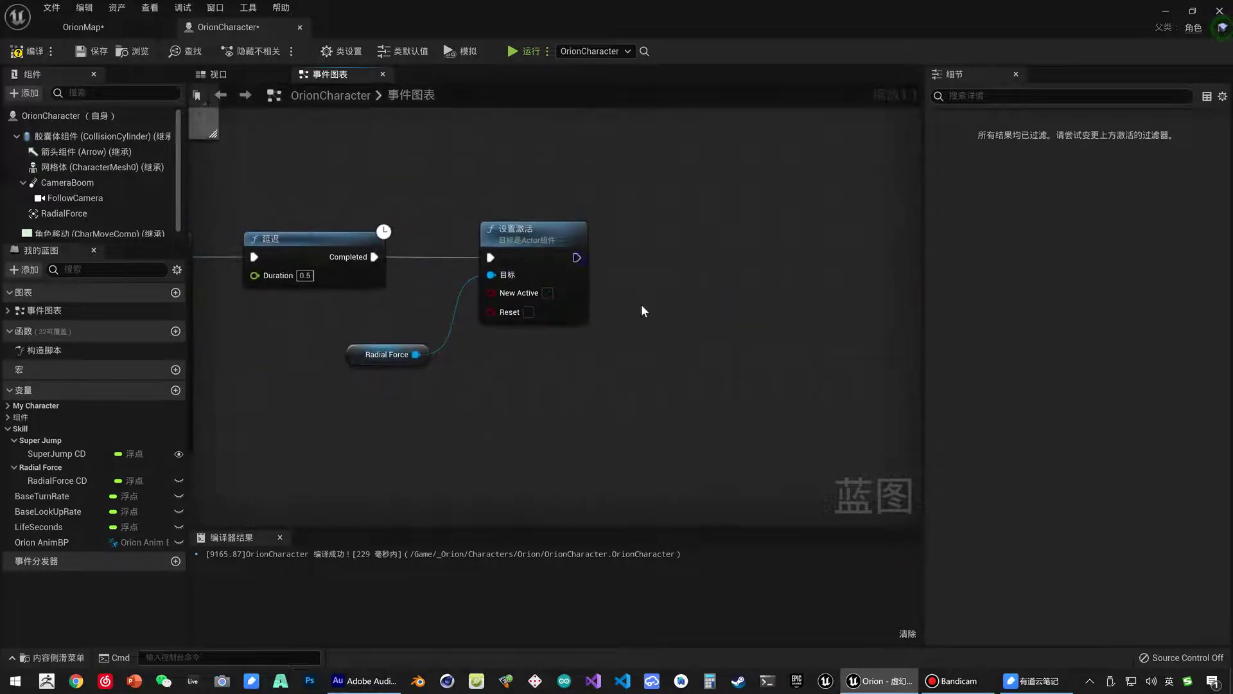
{"action": "key", "text": "ctrl+v"}
{"action": "left_click_drag", "start_coordinate": [576, 257], "coordinate": [739, 257]}
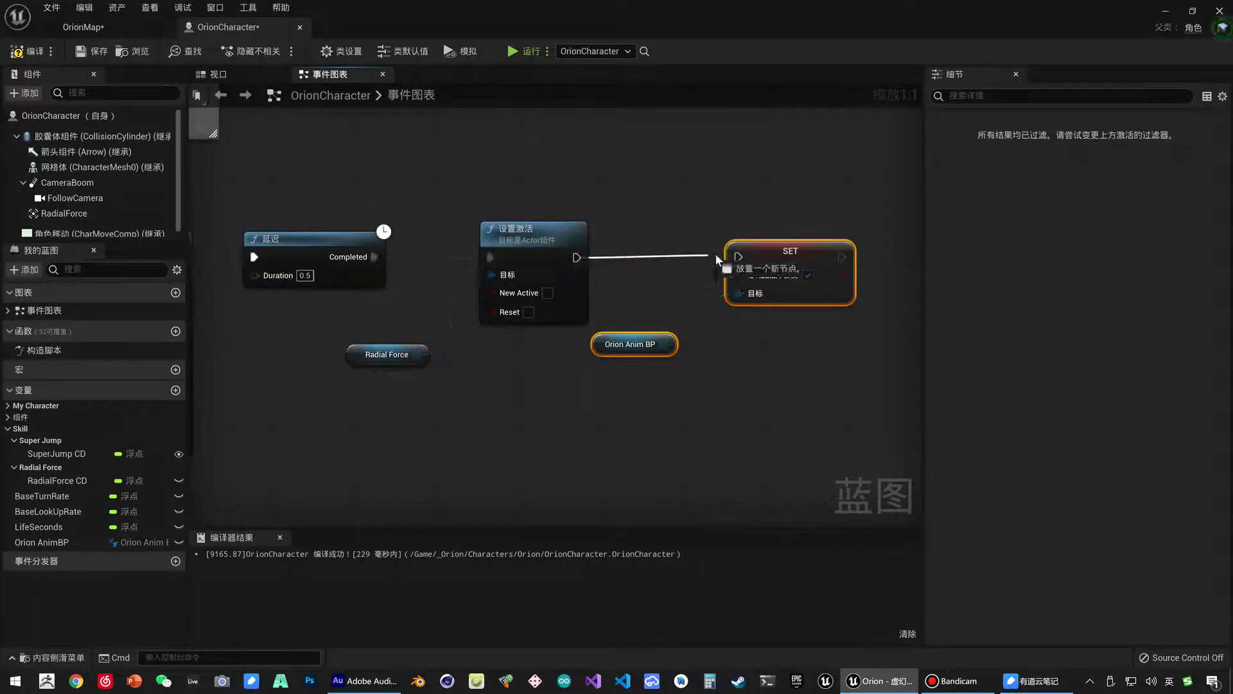
{"action": "left_click", "coordinate": [808, 275]}
{"action": "left_click", "coordinate": [786, 378]}
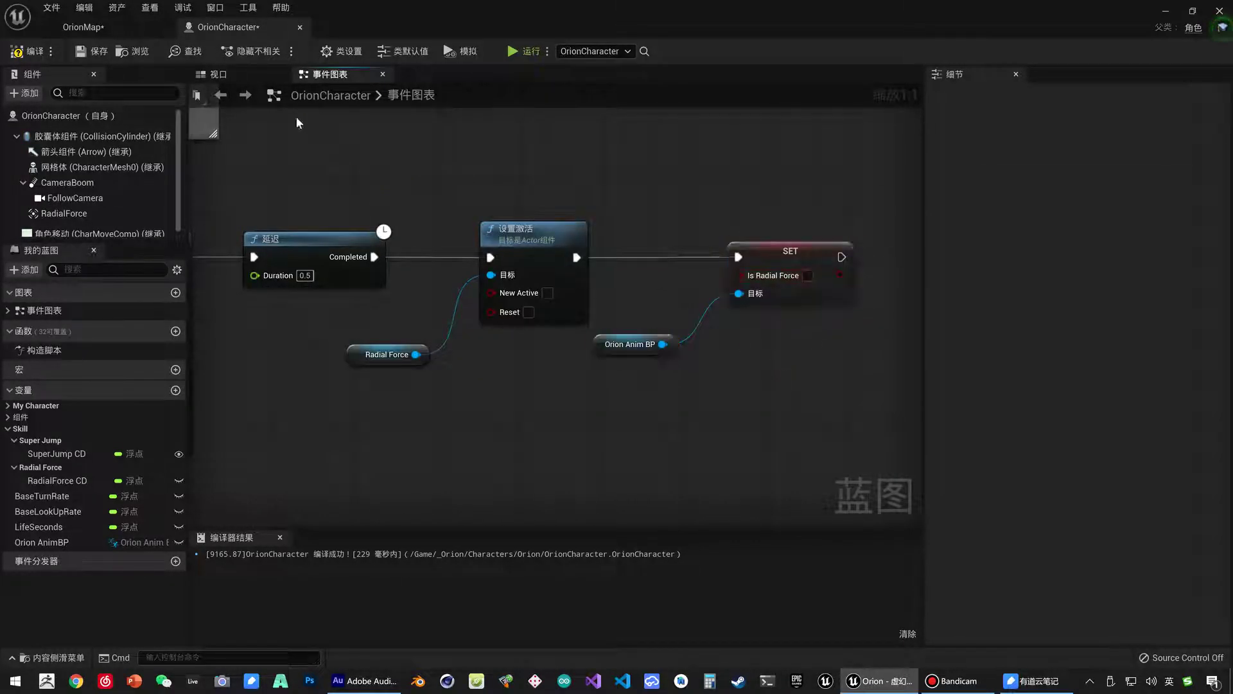
- Add another Delay after SET, timed by RadialForce CD
{"action": "right_click_drag", "start_coordinate": [862, 206], "coordinate": [518, 248]}
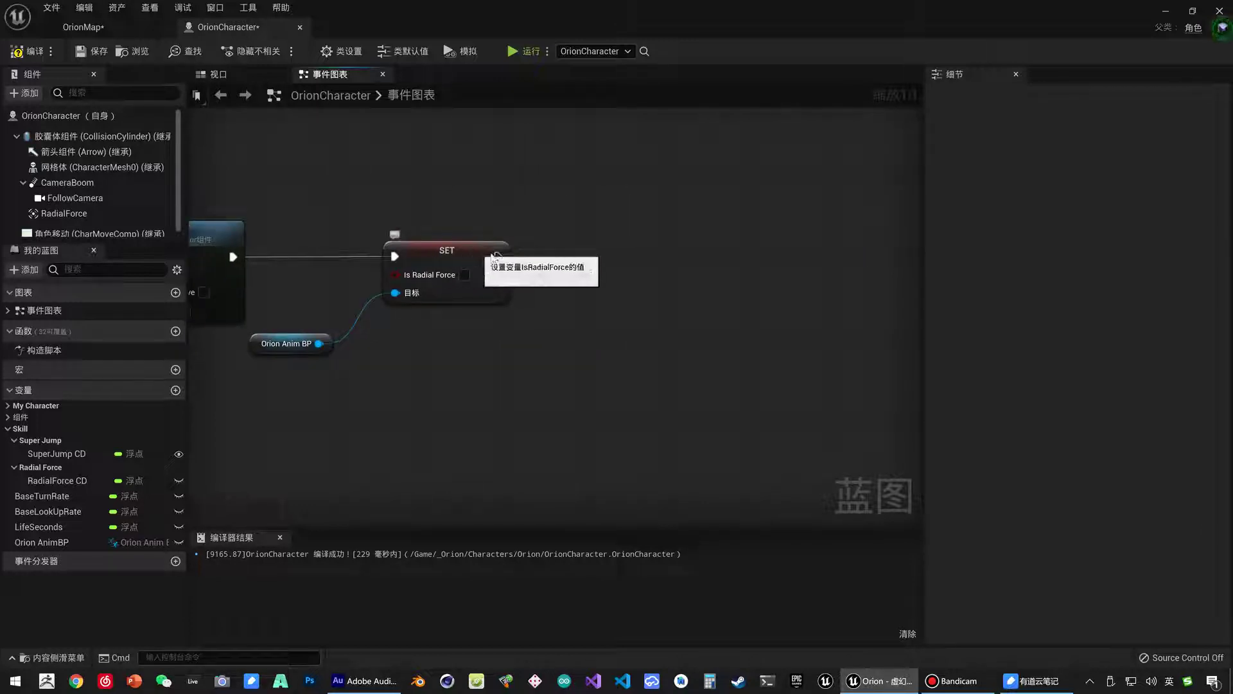
{"action": "left_click_drag", "start_coordinate": [496, 256], "coordinate": [580, 258]}
{"action": "type", "text": "delay"}
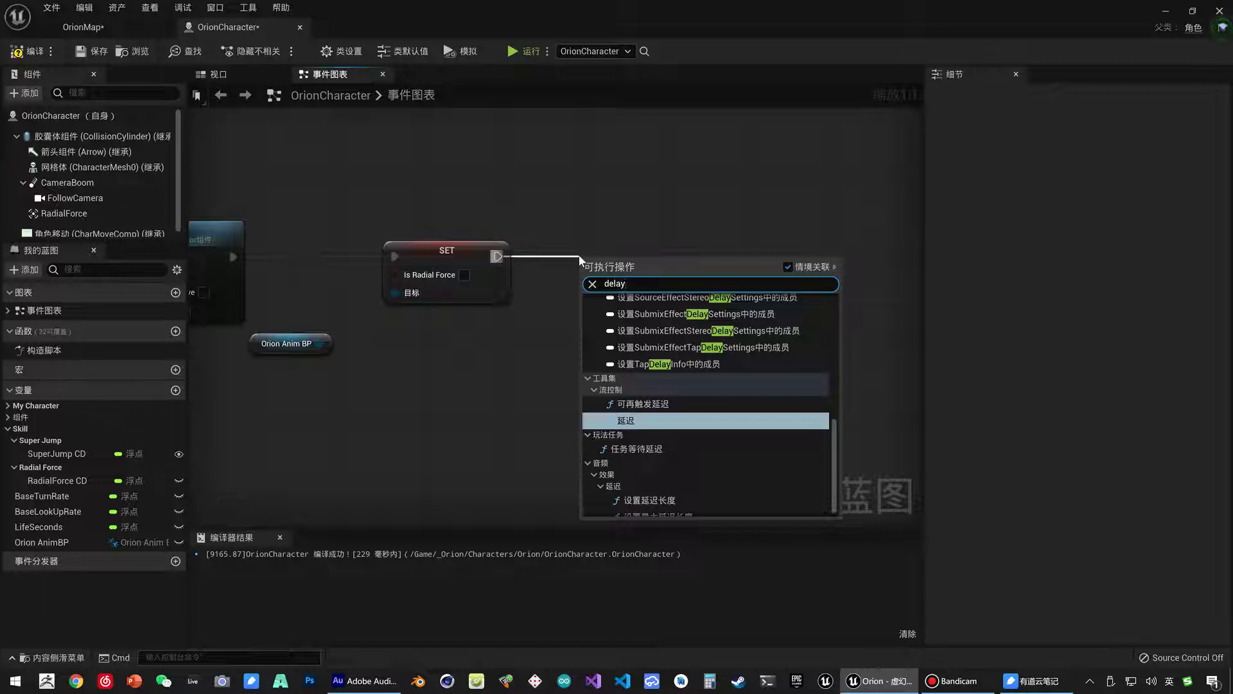
{"action": "key", "text": "Return"}
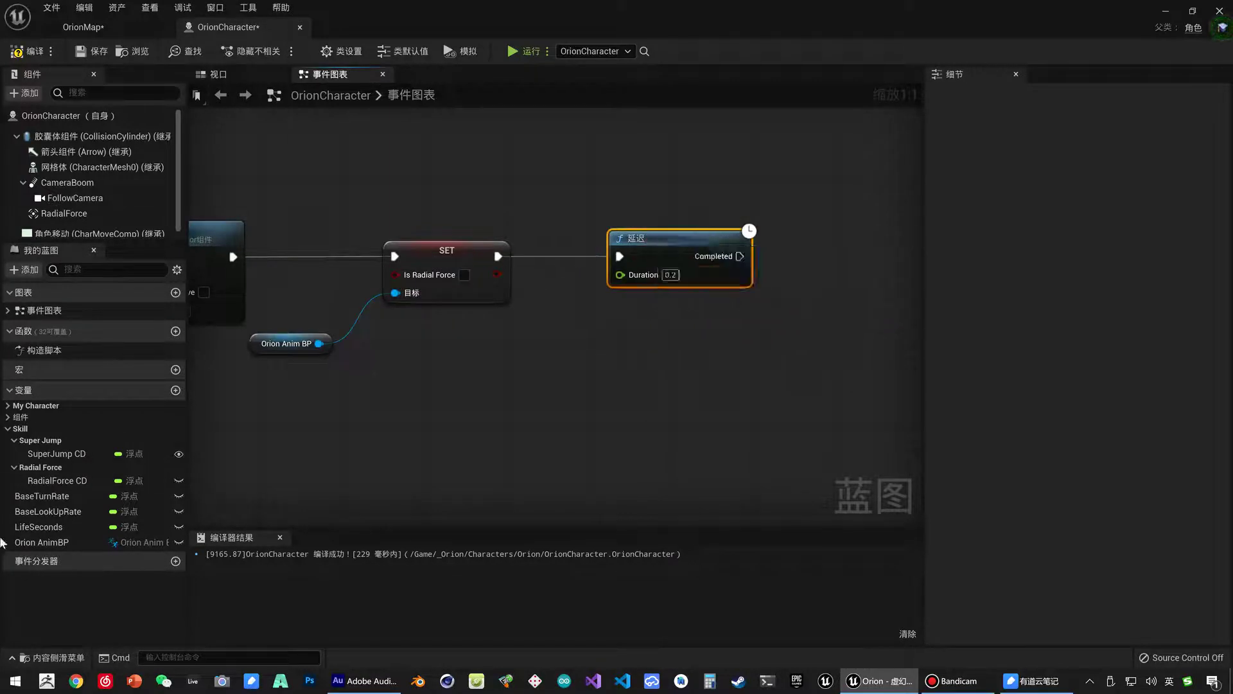
{"action": "left_click_drag", "start_coordinate": [58, 480], "coordinate": [621, 281]}
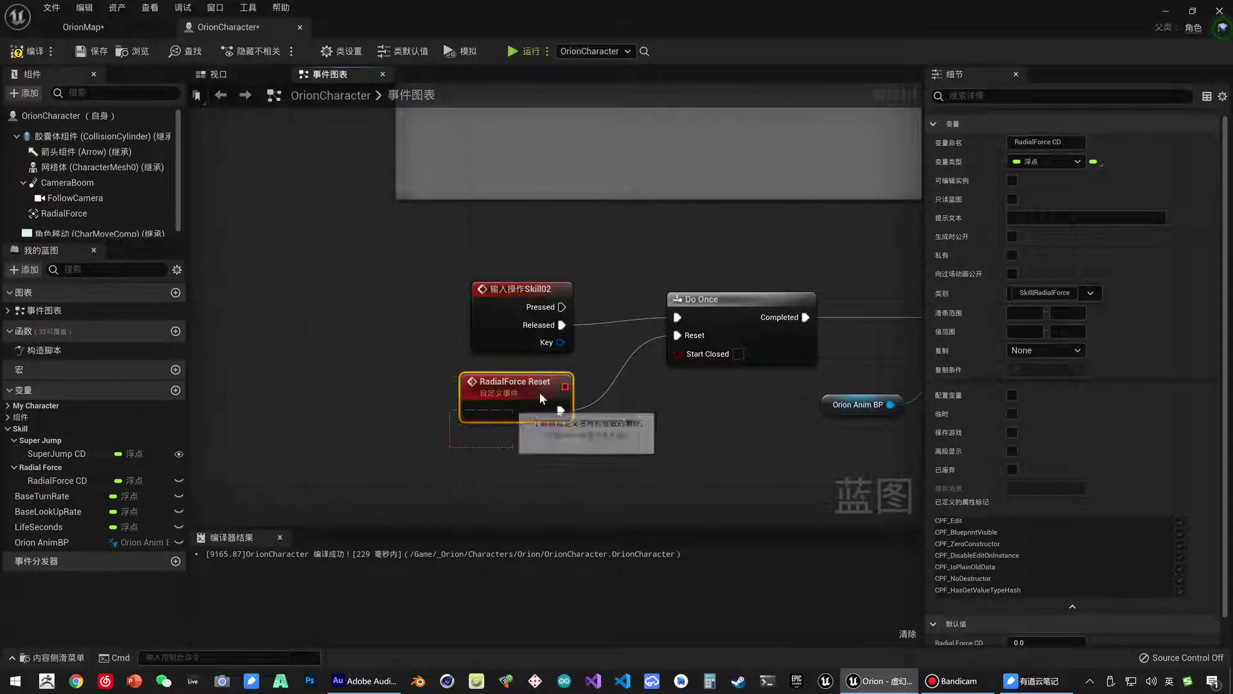
- Call Radial Force Reset from the RadialForce CD Delay's Completed output
{"action": "left_click", "coordinate": [539, 391]}
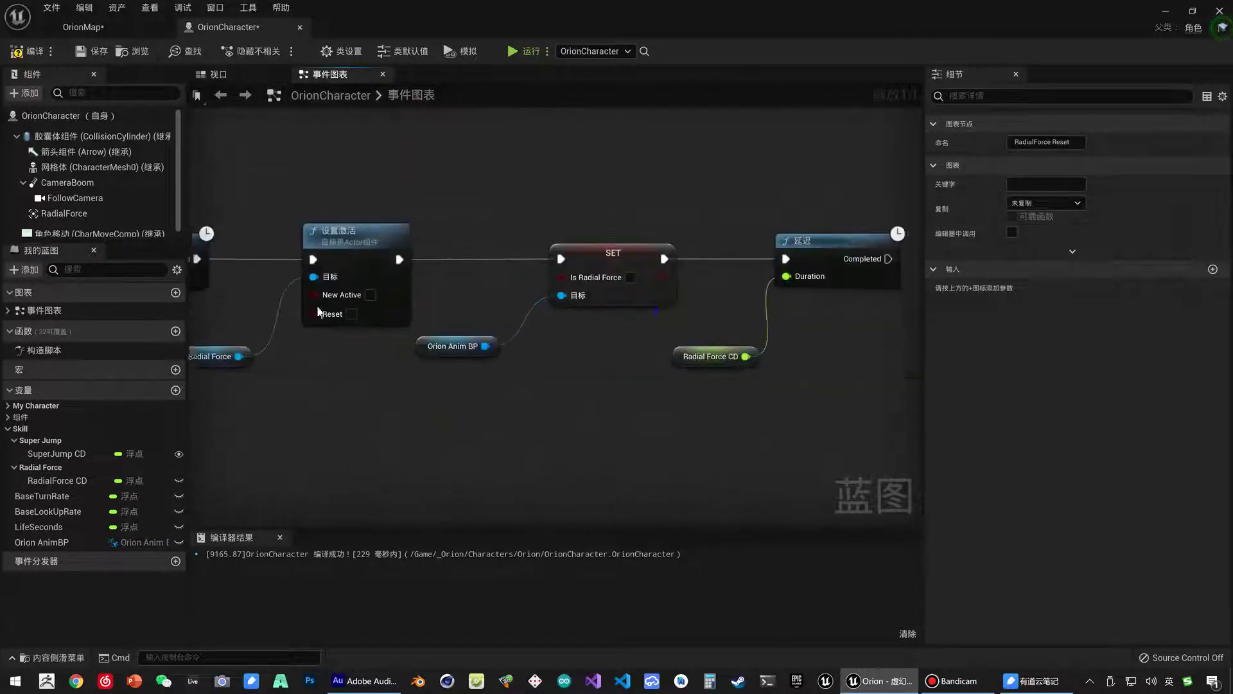
{"action": "left_click_drag", "start_coordinate": [512, 271], "coordinate": [565, 270]}
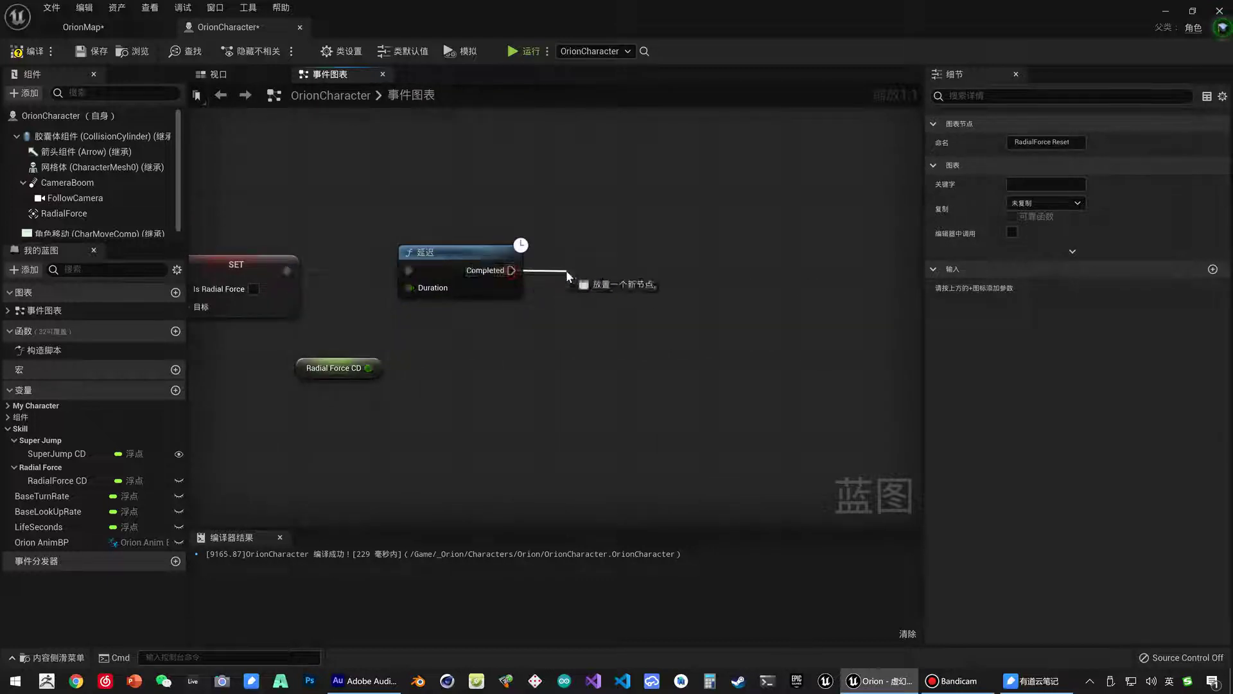
{"action": "type", "text": "ra reset"}
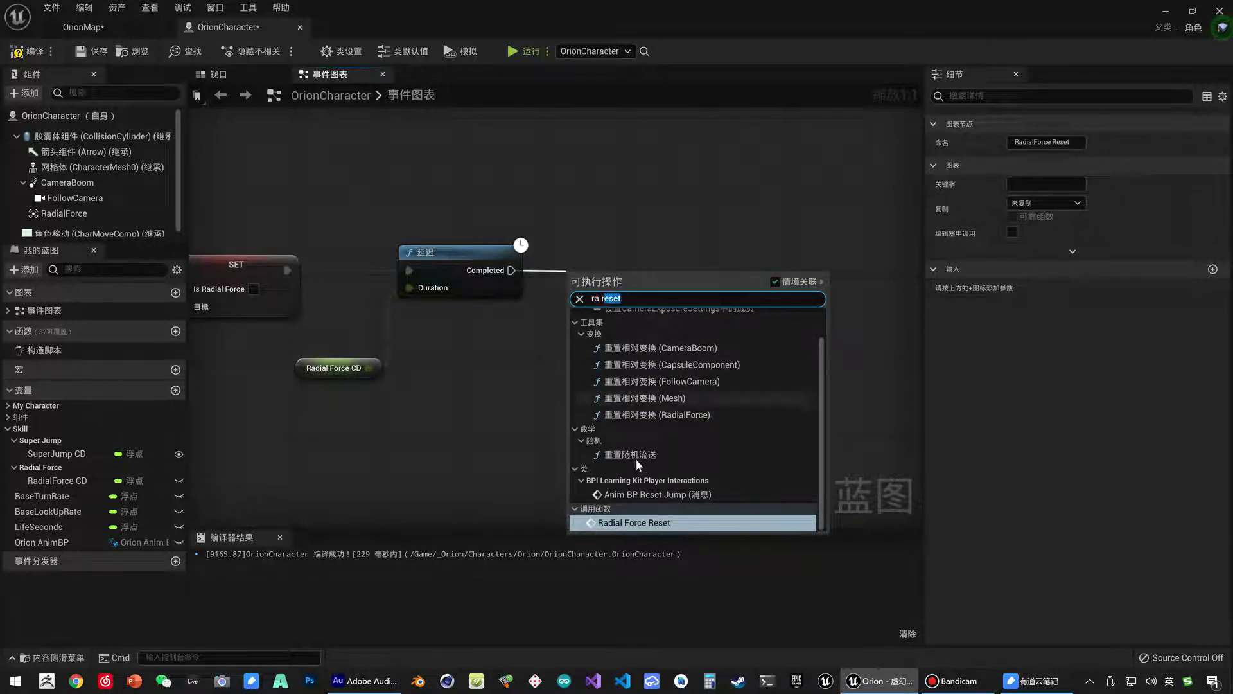
{"action": "left_click", "coordinate": [634, 522]}
{"action": "left_click_drag", "start_coordinate": [623, 286], "coordinate": [623, 250]}
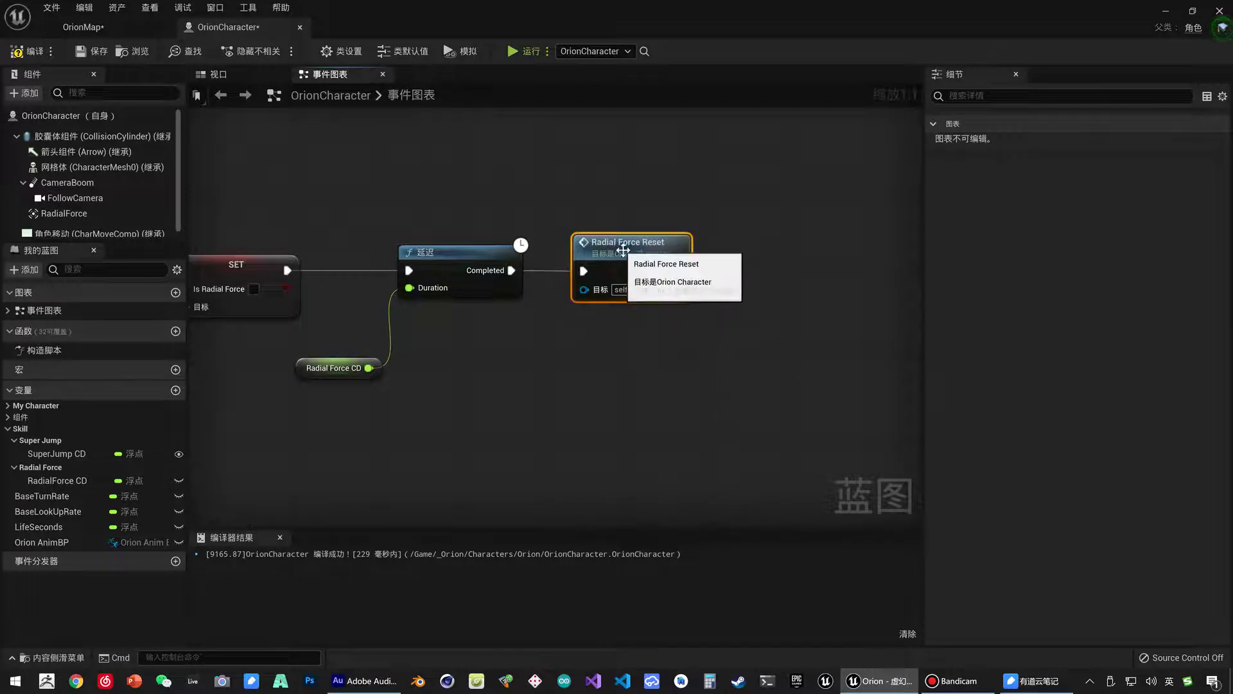
{"action": "right_click", "coordinate": [514, 366]}
{"action": "right_click_drag", "start_coordinate": [514, 366], "coordinate": [636, 346]}
{"action": "scroll", "coordinate": [637, 350], "scroll_direction": "down", "scroll_amount": 4}
{"action": "scroll", "coordinate": [574, 353], "scroll_direction": "up", "scroll_amount": 2}
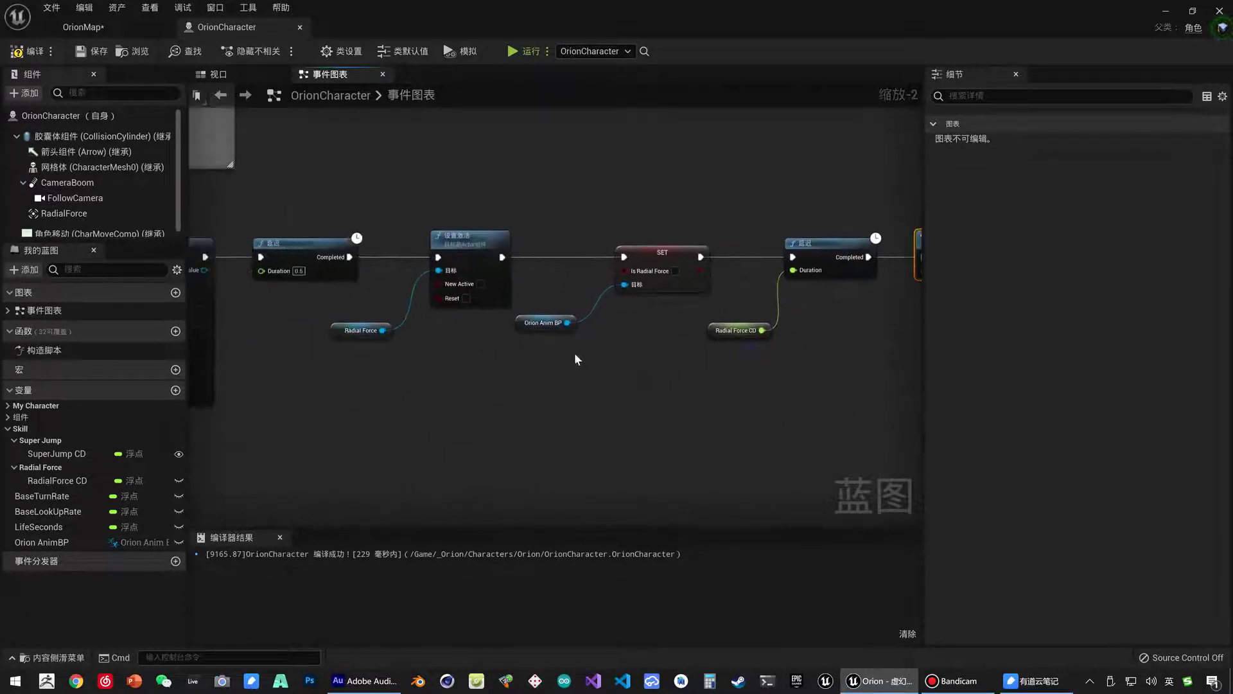
{"action": "right_click_drag", "start_coordinate": [538, 380], "coordinate": [282, 96]}
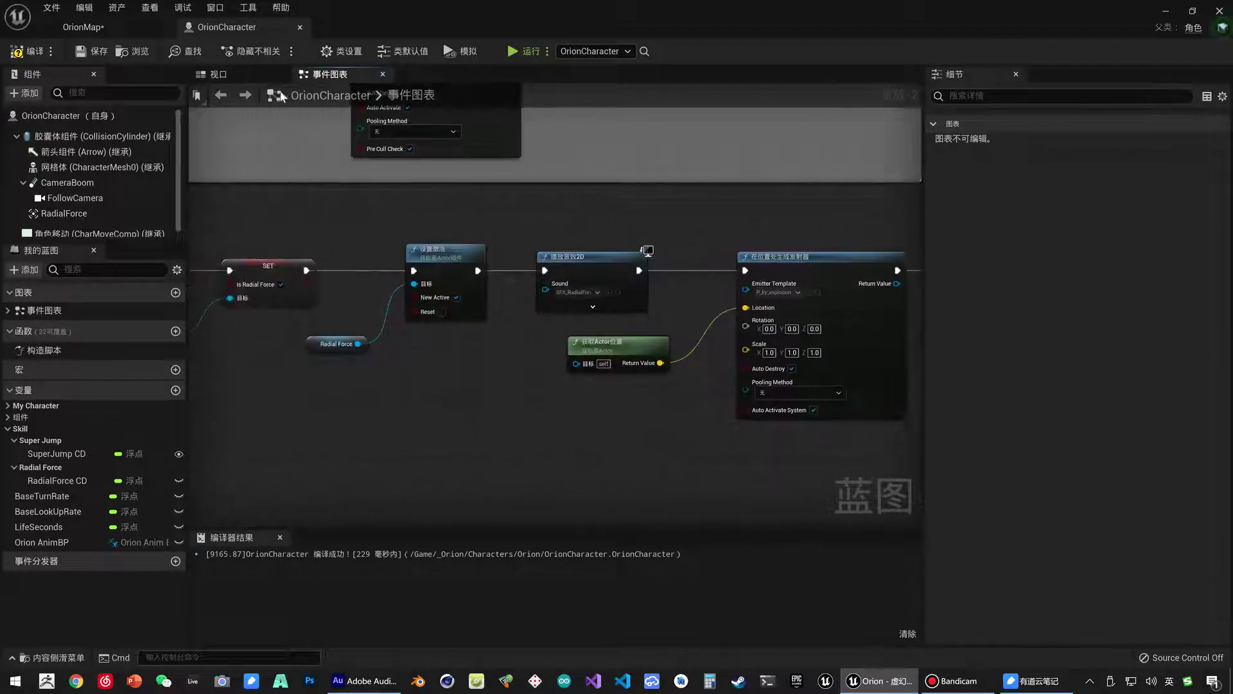
- Save OrionCharacter and start a Play-in-Editor session on OrionMap
{"action": "left_click", "coordinate": [91, 51]}
{"action": "left_click", "coordinate": [83, 27]}
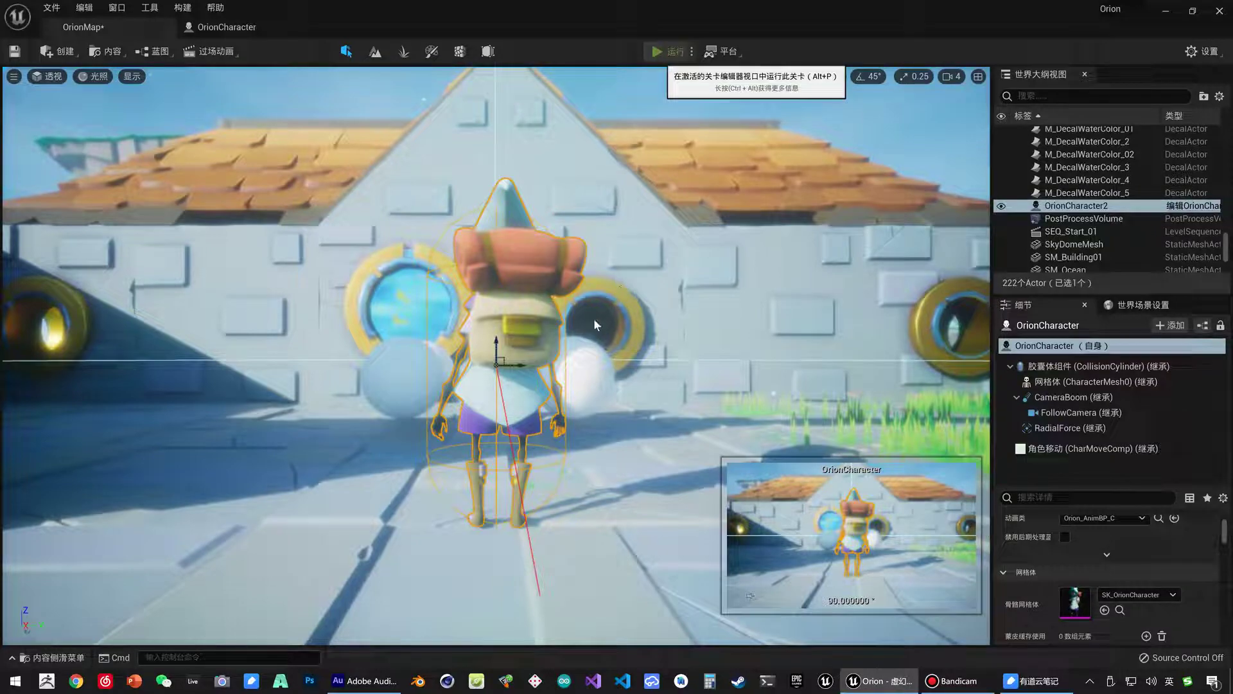
{"action": "key", "text": "alt+p"}
- Walk toward the wall, fire the explosion skill, then end the session and return to the blueprint
{"action": "key", "text": "w"}
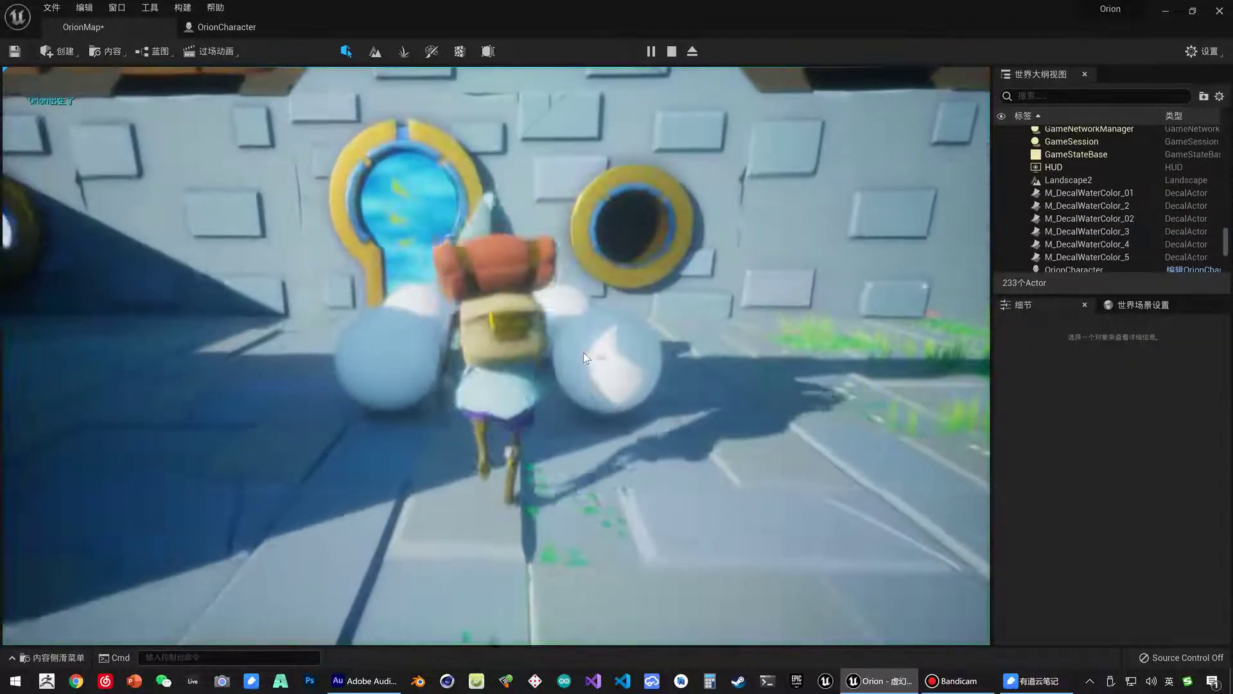
{"action": "key", "text": "a"}
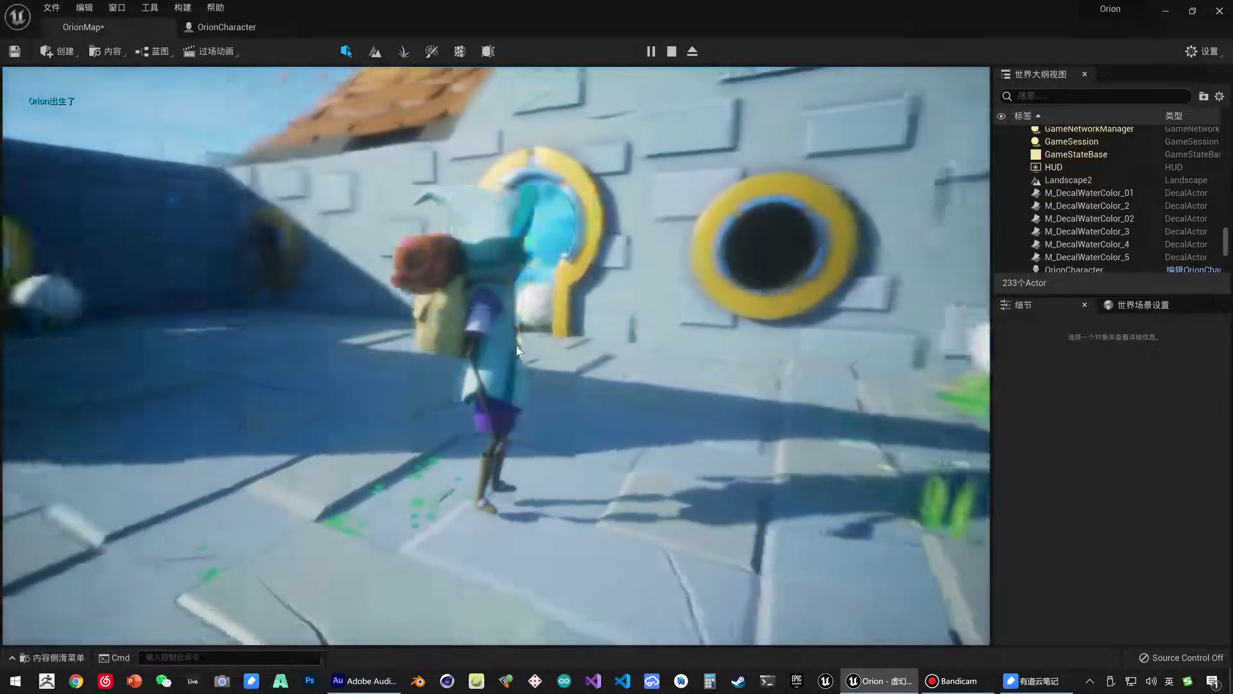
{"action": "key", "text": "w"}
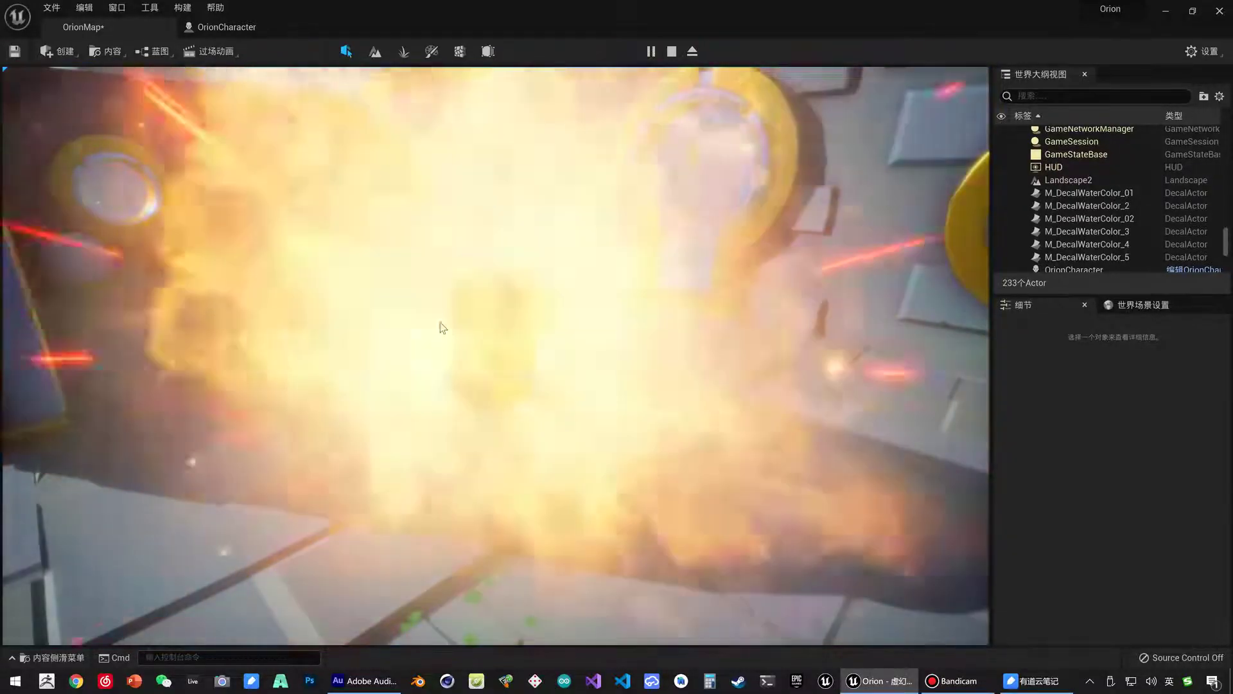
{"action": "key", "text": "Escape"}
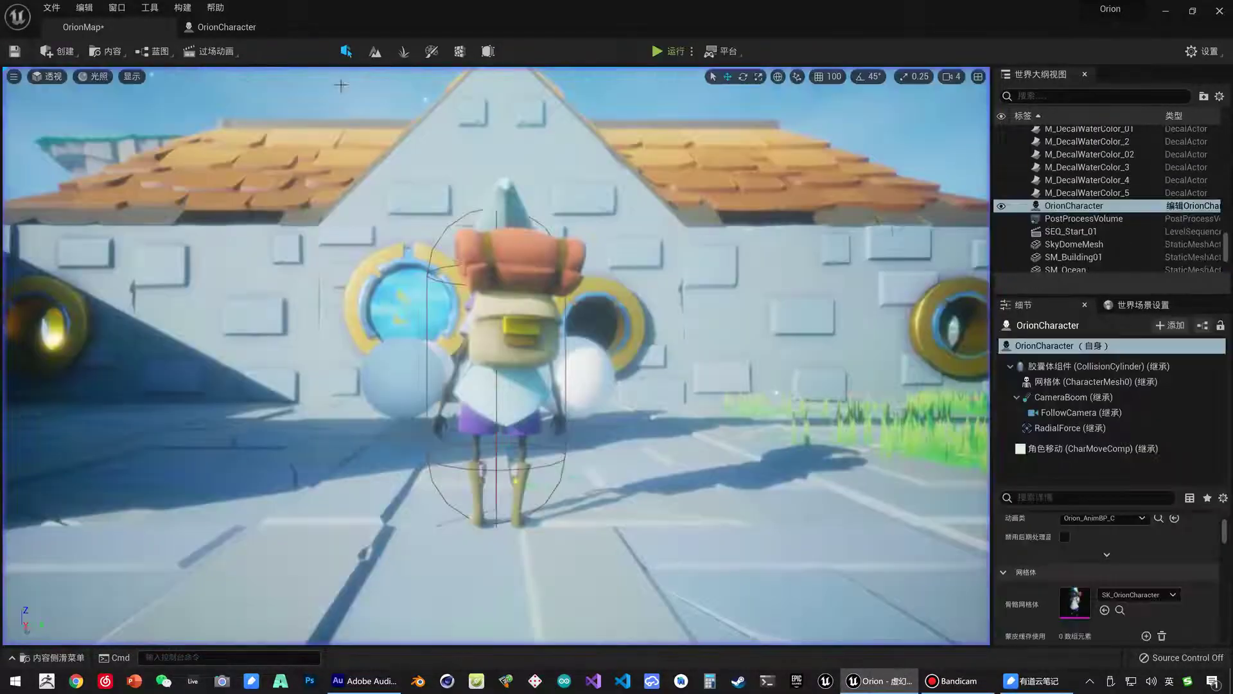
{"action": "left_click", "coordinate": [222, 27]}
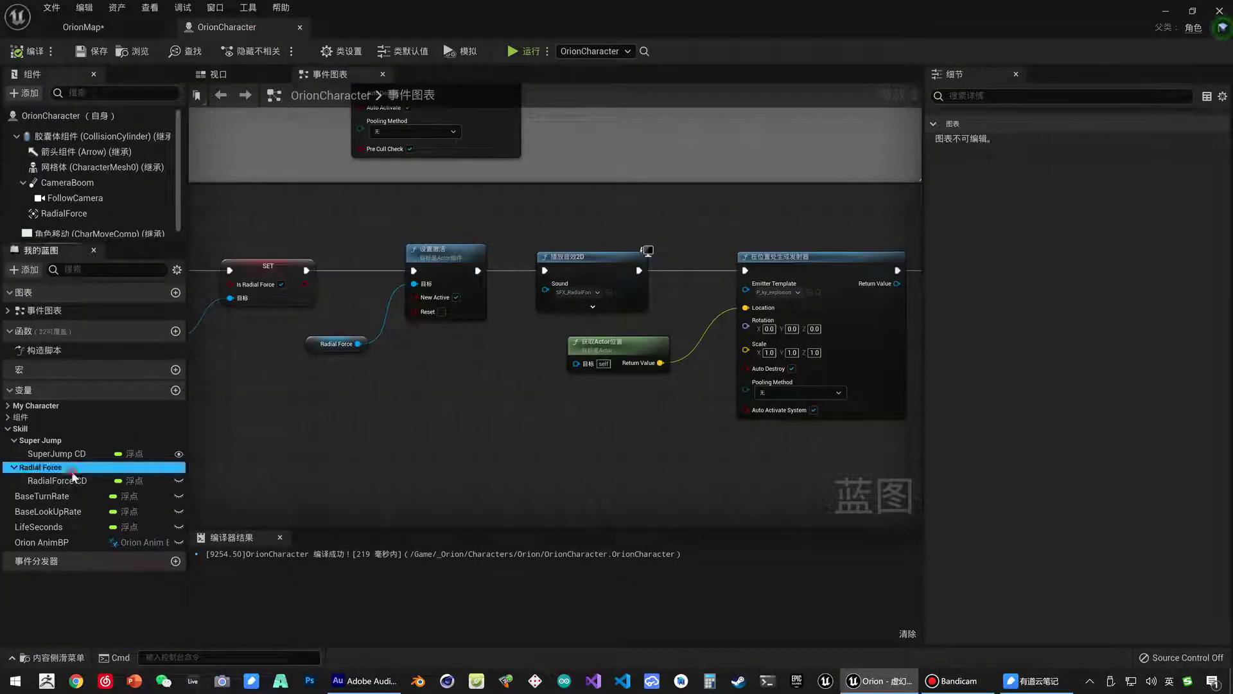
- Set RadialForce CD's default value to 1.0 and save OrionCharacter
{"action": "left_click", "coordinate": [76, 479]}
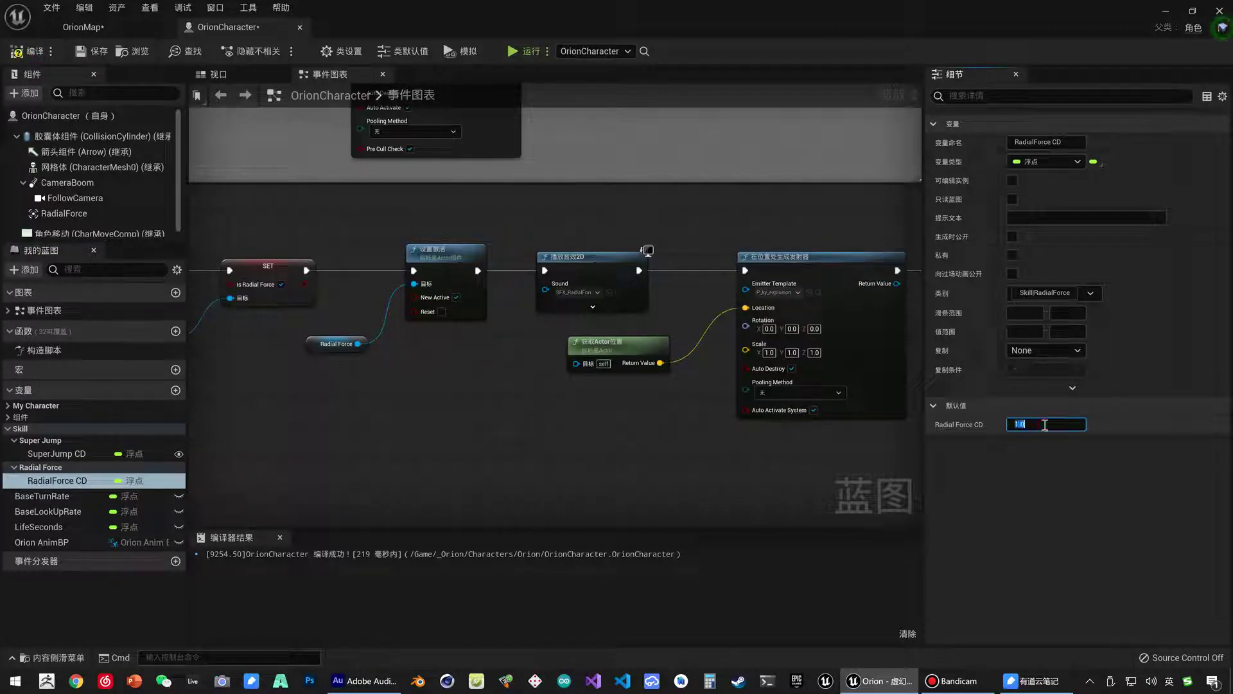
{"action": "left_click", "coordinate": [90, 52]}
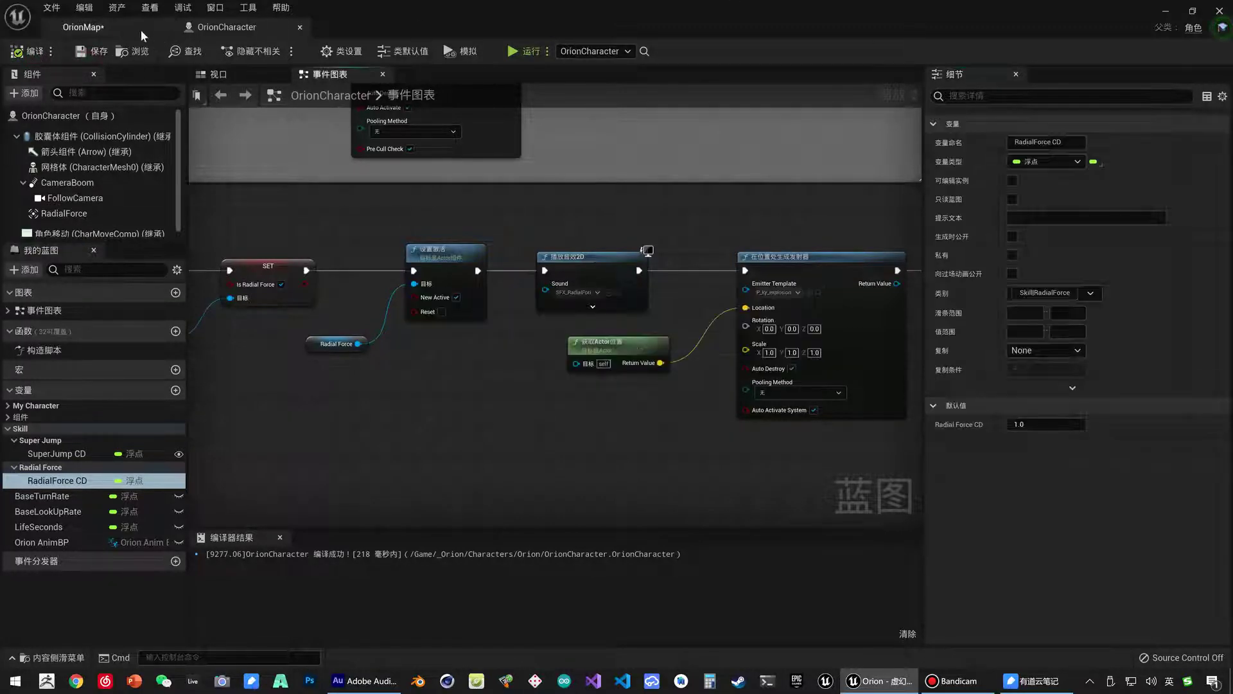
{"action": "left_click", "coordinate": [141, 28]}
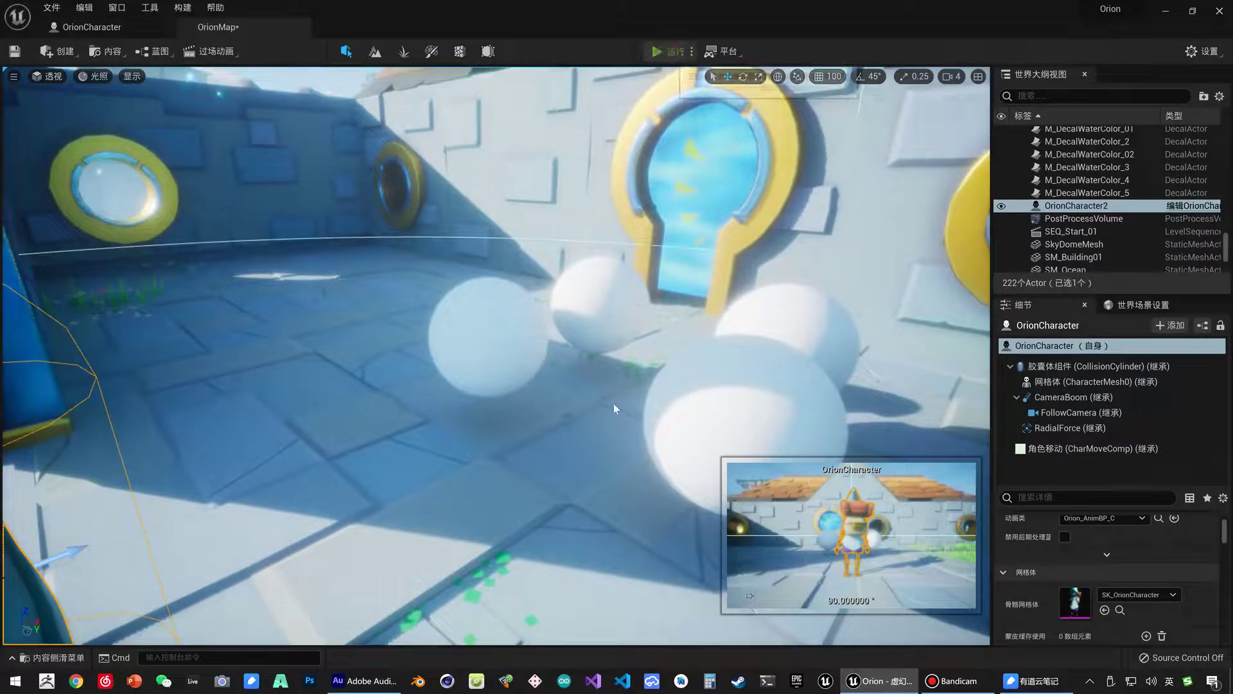
- Play the level, walk through the arch and fire the skill near the portal wall, then stop
{"action": "key", "text": "alt+p"}
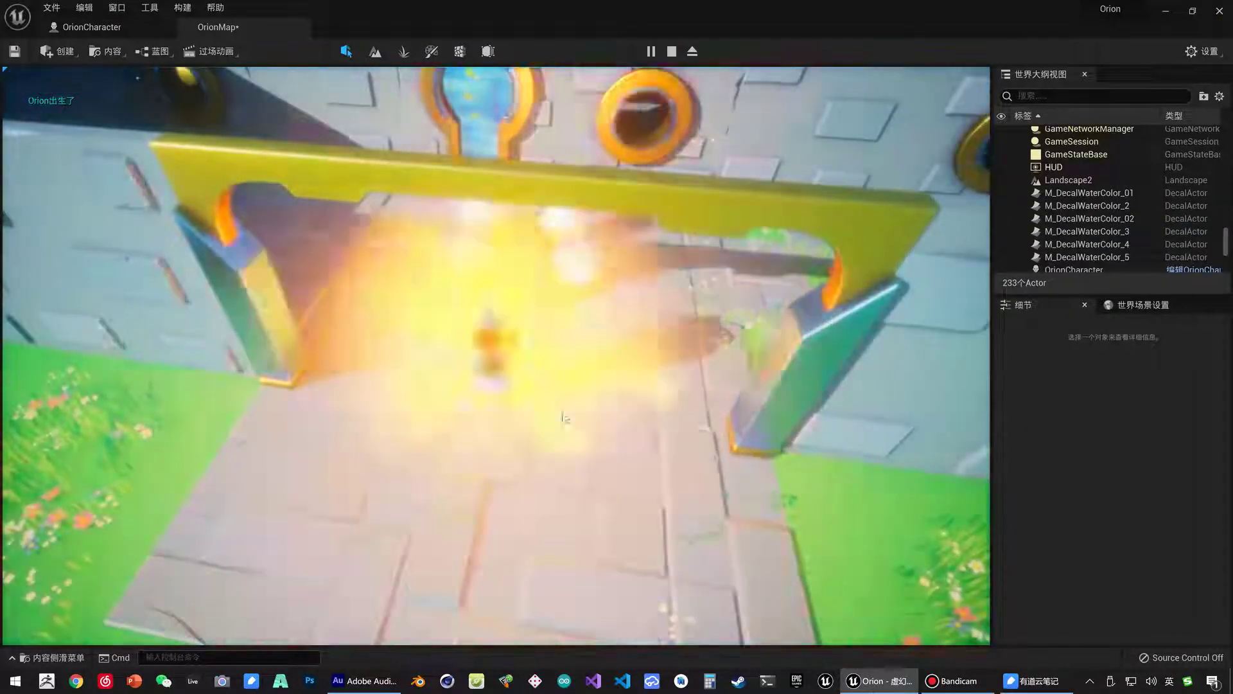
{"action": "key", "text": "w"}
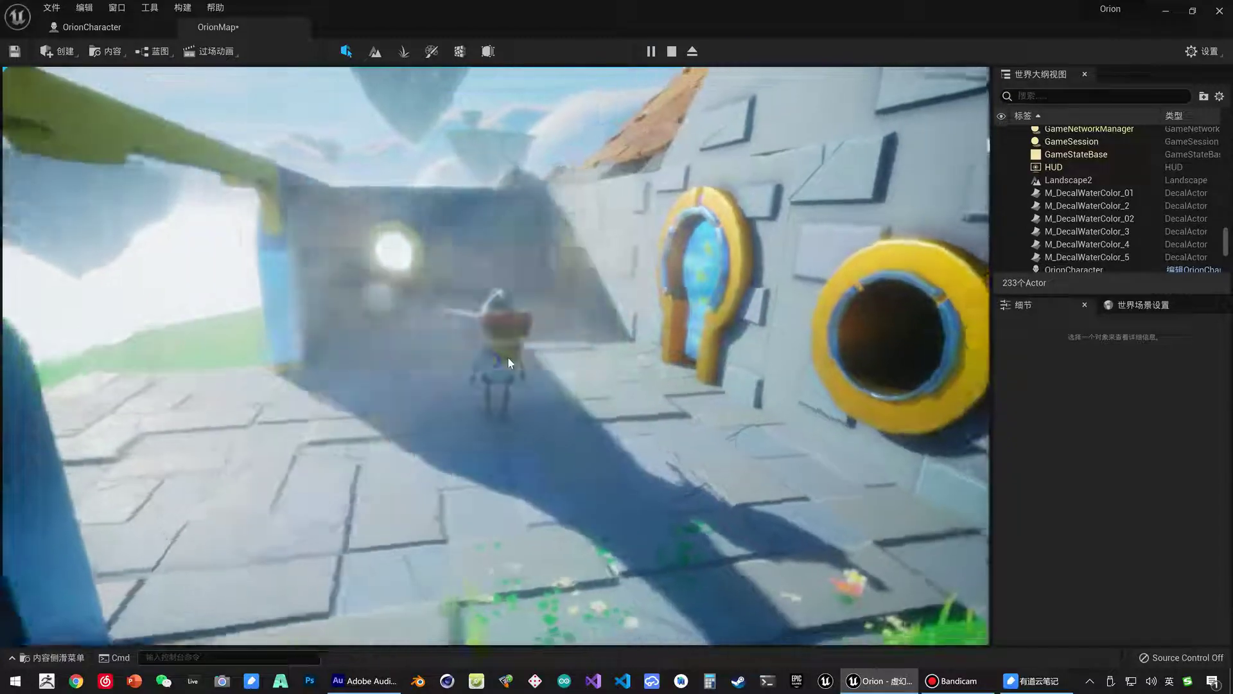
{"action": "key", "text": "w"}
{"action": "key", "text": "w"}
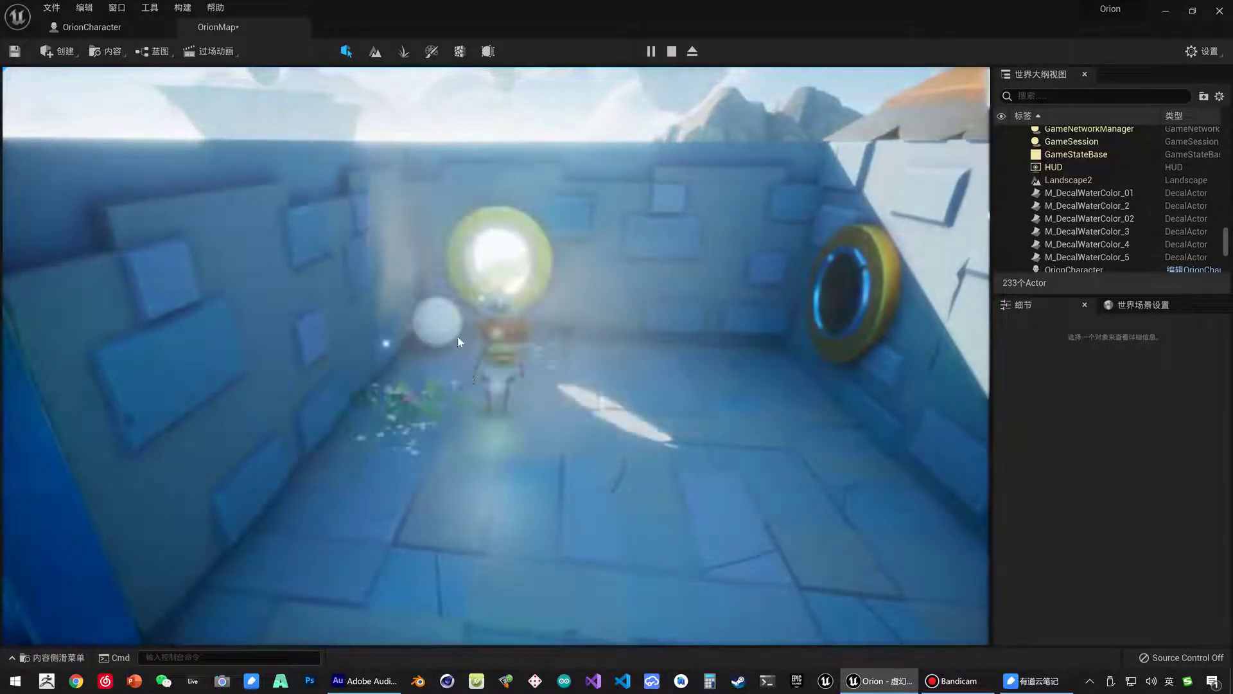
{"action": "key", "text": "Escape"}
- Switch the spawn node's emitter template to P_ky_hit2 and save OrionCharacter
{"action": "left_click", "coordinate": [106, 33]}
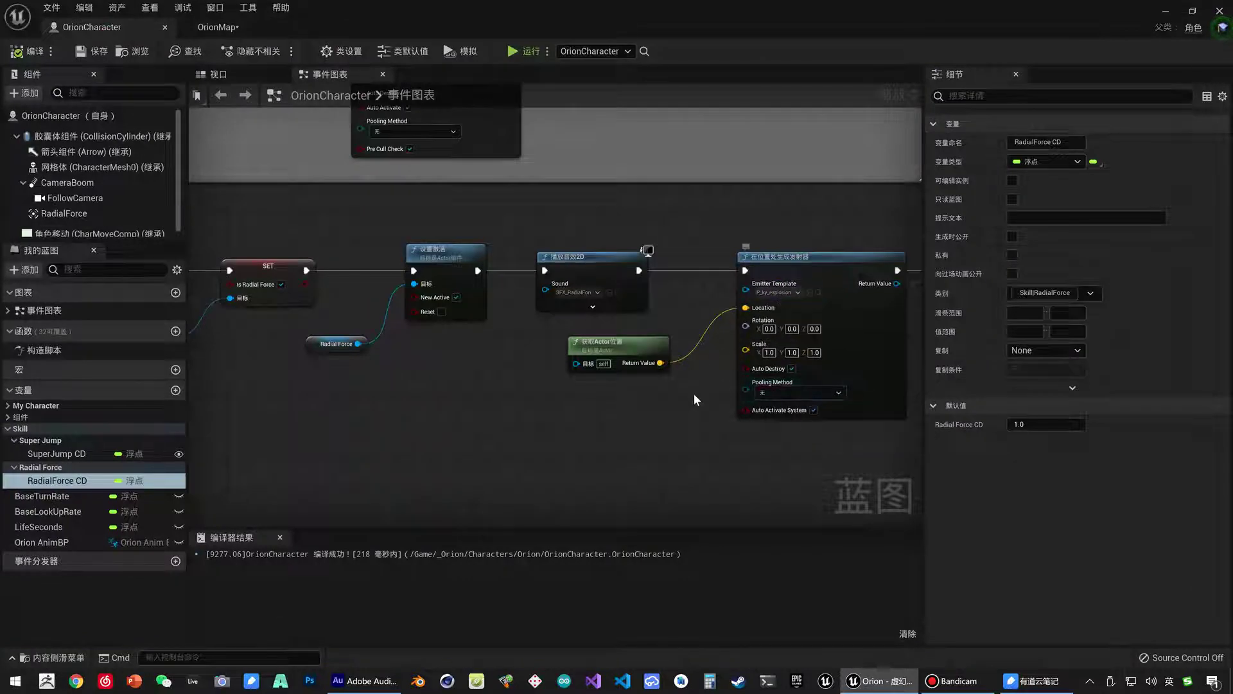
{"action": "right_click_drag", "start_coordinate": [693, 393], "coordinate": [590, 398]}
{"action": "scroll", "coordinate": [590, 398], "scroll_direction": "up", "scroll_amount": 2}
{"action": "left_click", "coordinate": [682, 329]}
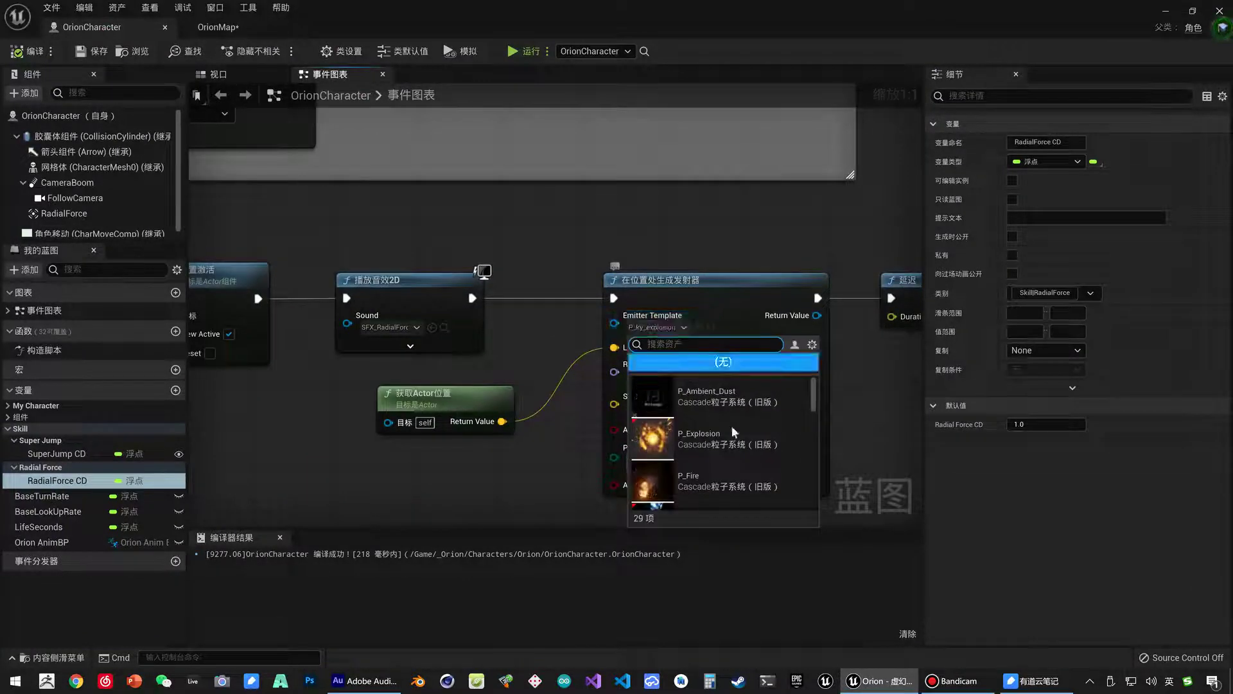
{"action": "scroll", "coordinate": [761, 444], "scroll_direction": "down", "scroll_amount": 3}
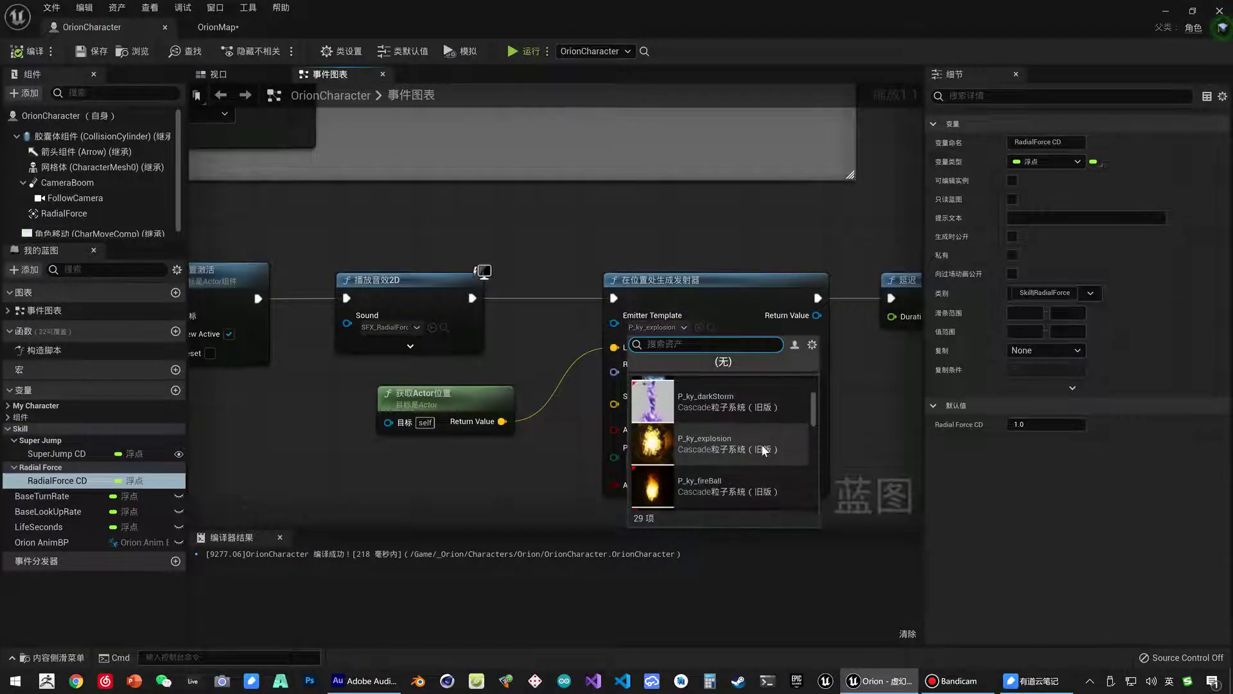
{"action": "scroll", "coordinate": [763, 450], "scroll_direction": "down", "scroll_amount": 2}
{"action": "scroll", "coordinate": [763, 449], "scroll_direction": "down", "scroll_amount": 1}
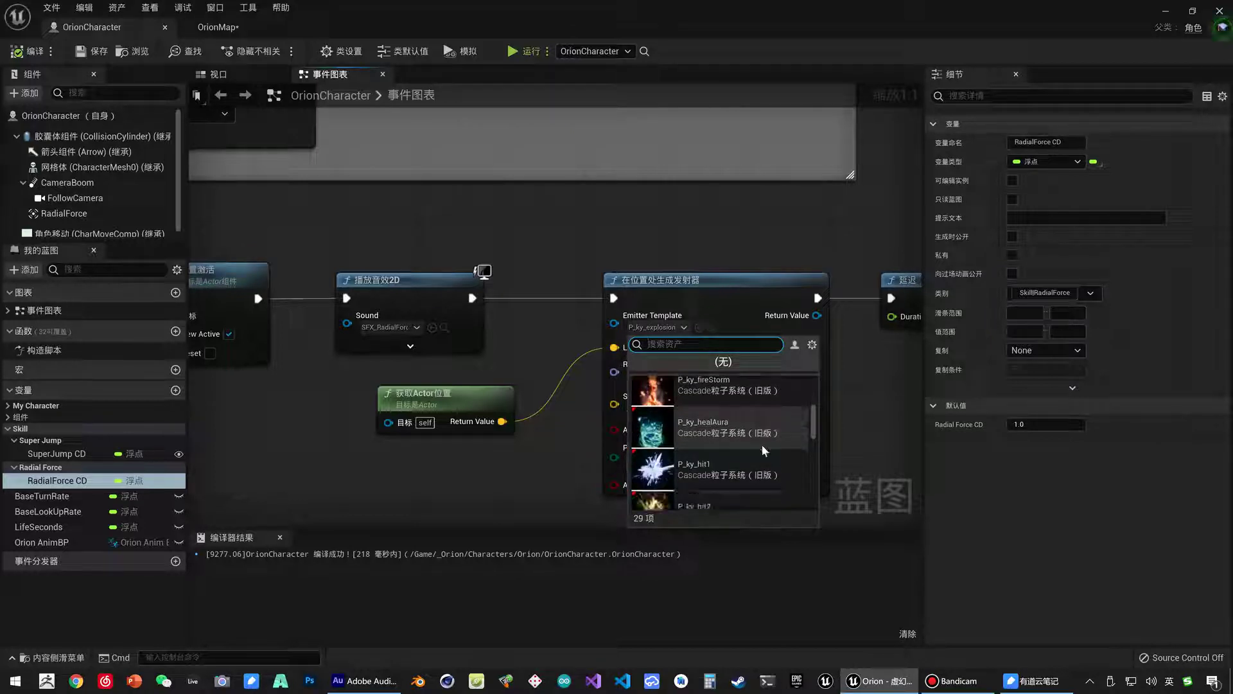
{"action": "scroll", "coordinate": [763, 449], "scroll_direction": "down", "scroll_amount": 1}
{"action": "scroll", "coordinate": [763, 449], "scroll_direction": "down", "scroll_amount": 1}
{"action": "scroll", "coordinate": [763, 450], "scroll_direction": "down", "scroll_amount": 1}
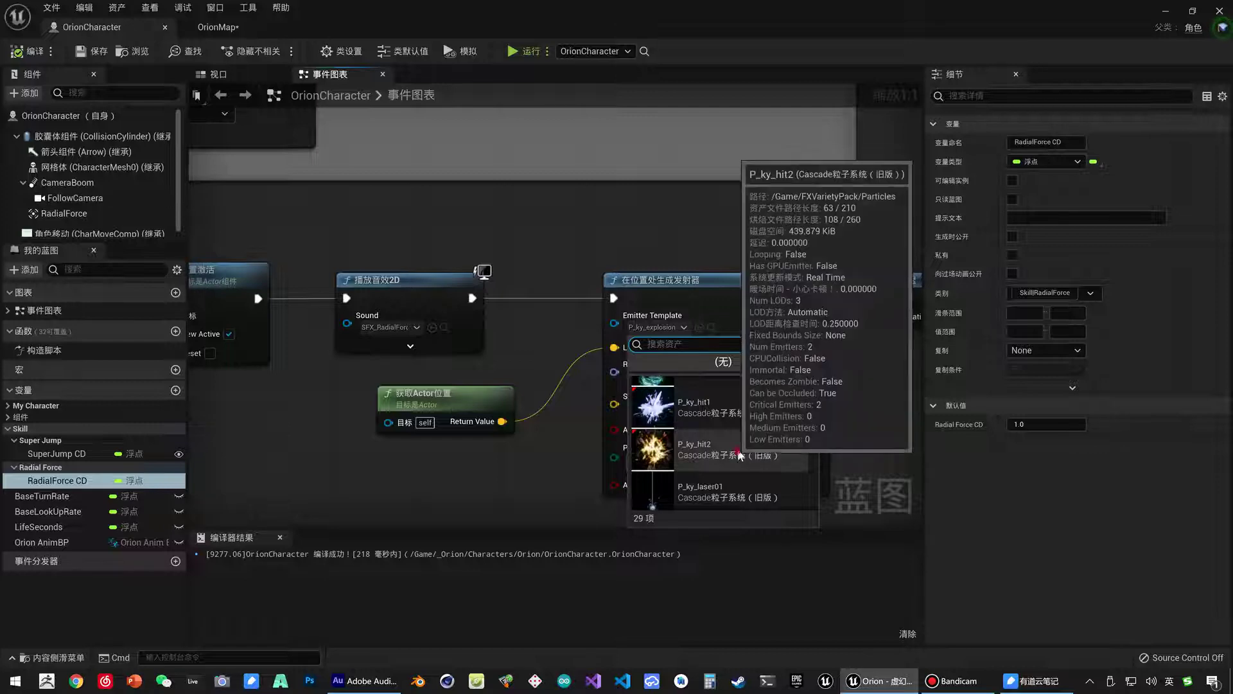
{"action": "left_click", "coordinate": [763, 450]}
{"action": "left_click", "coordinate": [57, 56]}
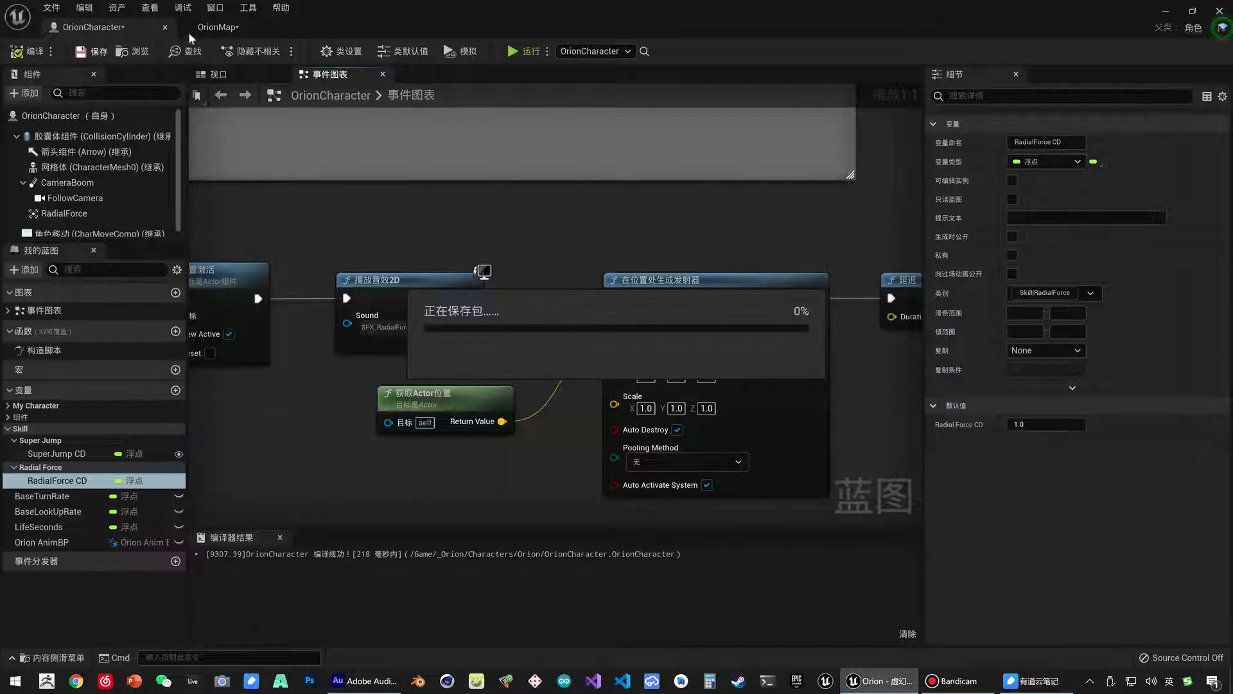
{"action": "left_click", "coordinate": [217, 27]}
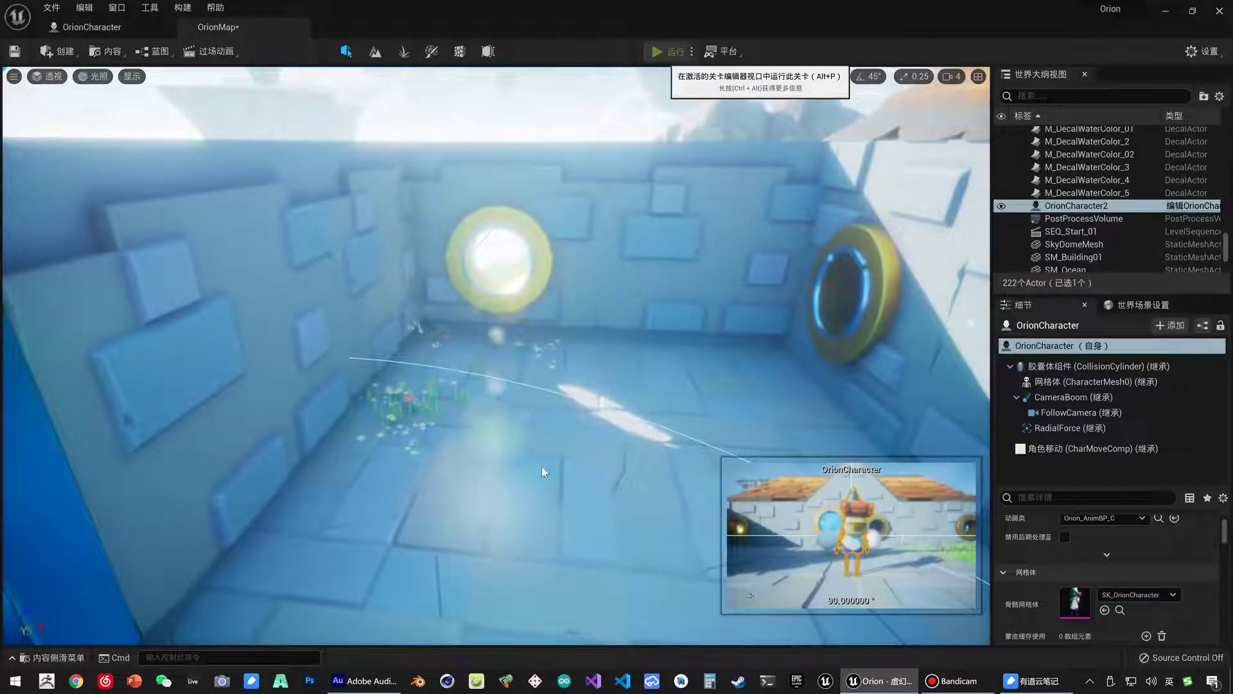
- Play-test the P_ky_hit2 effect, then stop the session
{"action": "key", "text": "alt+p"}
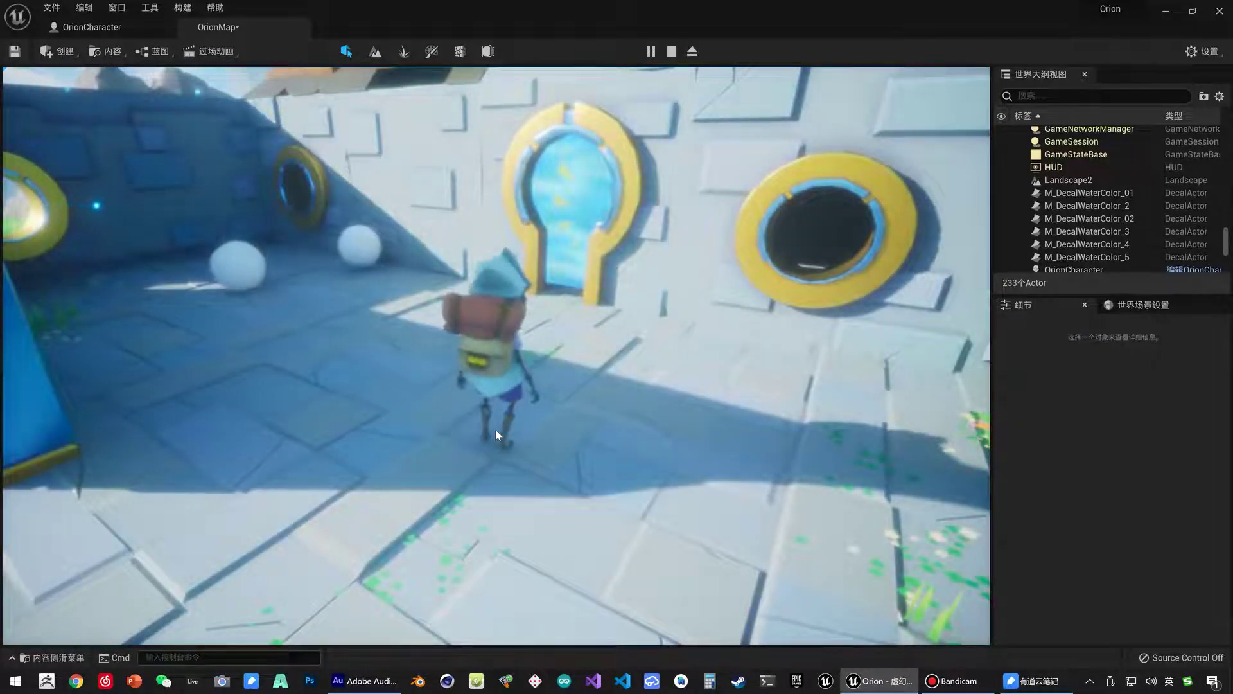
{"action": "key", "text": "Escape"}
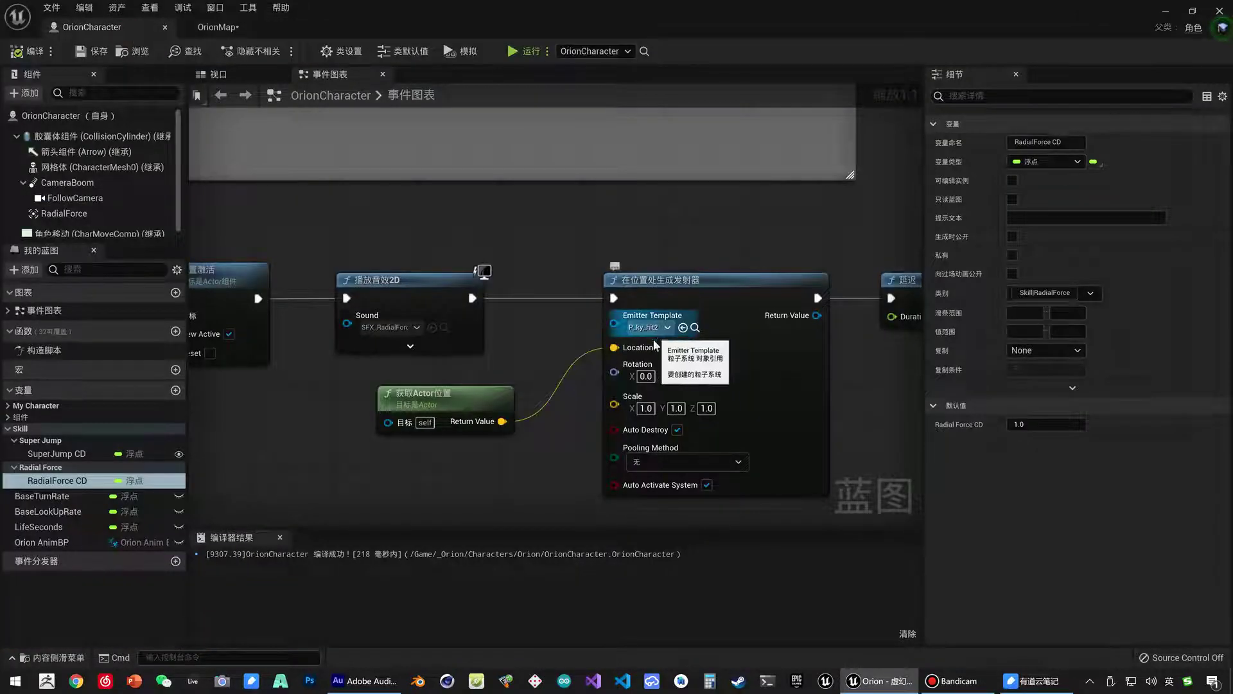
- Change the spawn node's emitter template to P_ky_lightning1
{"action": "left_click", "coordinate": [648, 326]}
{"action": "scroll", "coordinate": [739, 454], "scroll_direction": "down", "scroll_amount": 1}
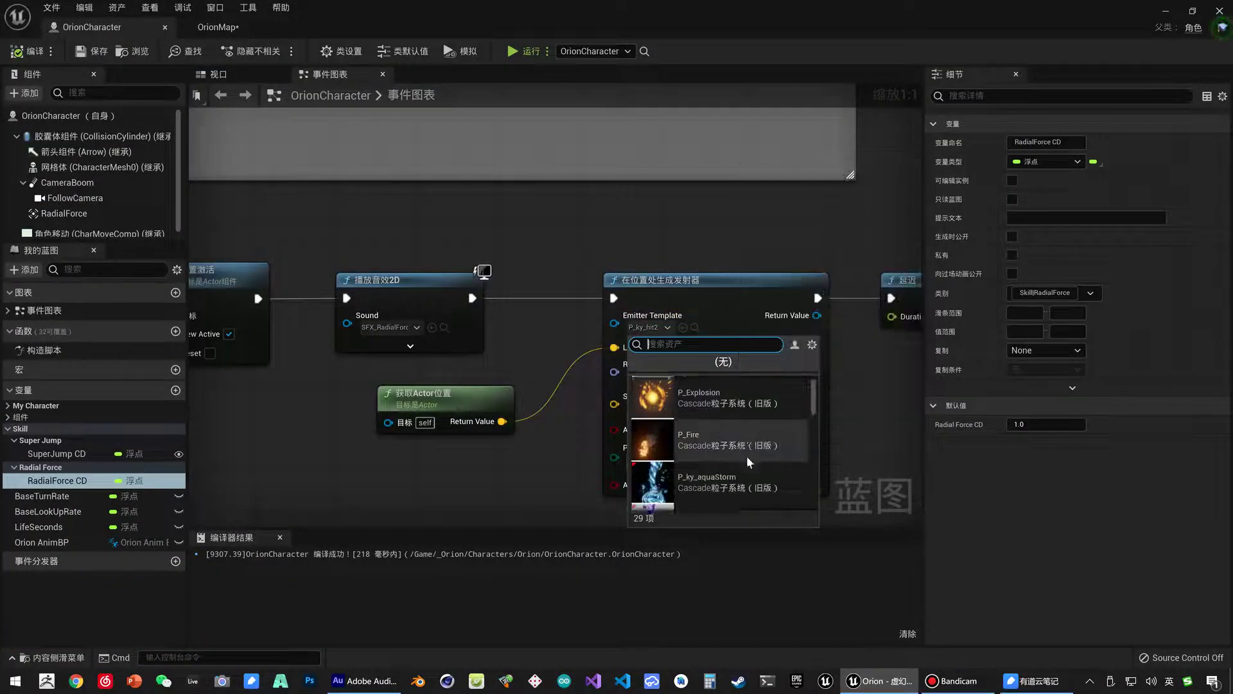
{"action": "scroll", "coordinate": [746, 457], "scroll_direction": "down", "scroll_amount": 3}
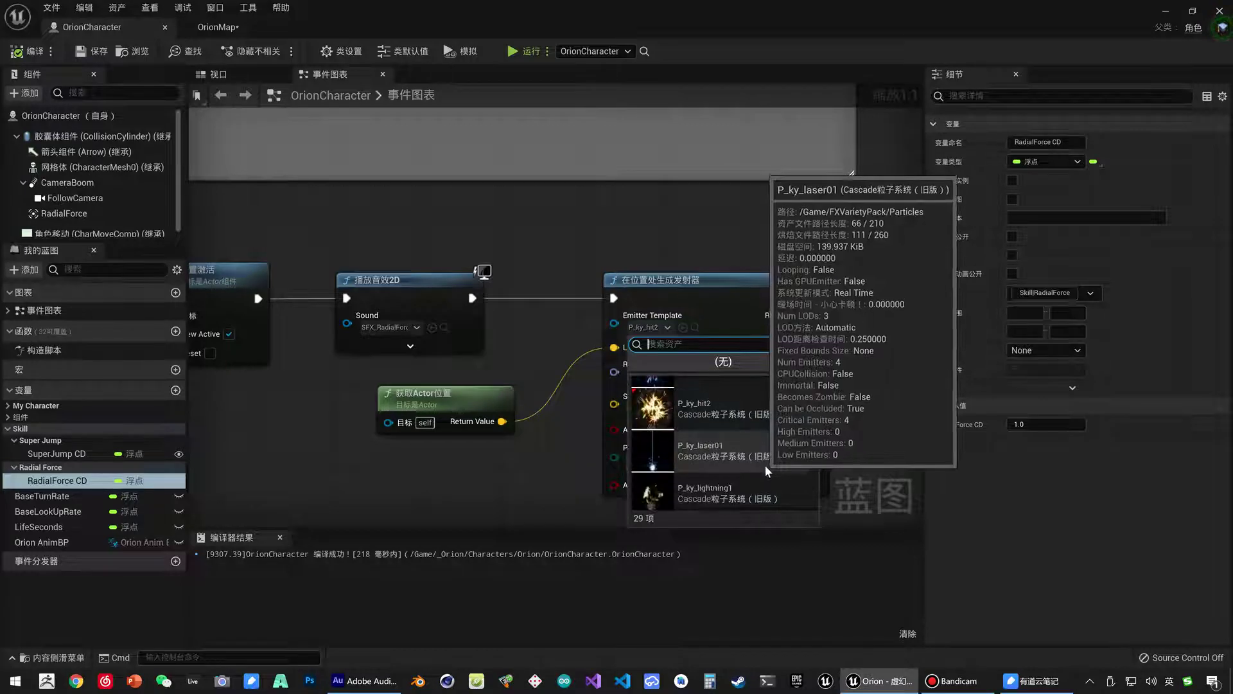
{"action": "scroll", "coordinate": [765, 464], "scroll_direction": "down", "scroll_amount": 1}
{"action": "scroll", "coordinate": [765, 464], "scroll_direction": "down", "scroll_amount": 1}
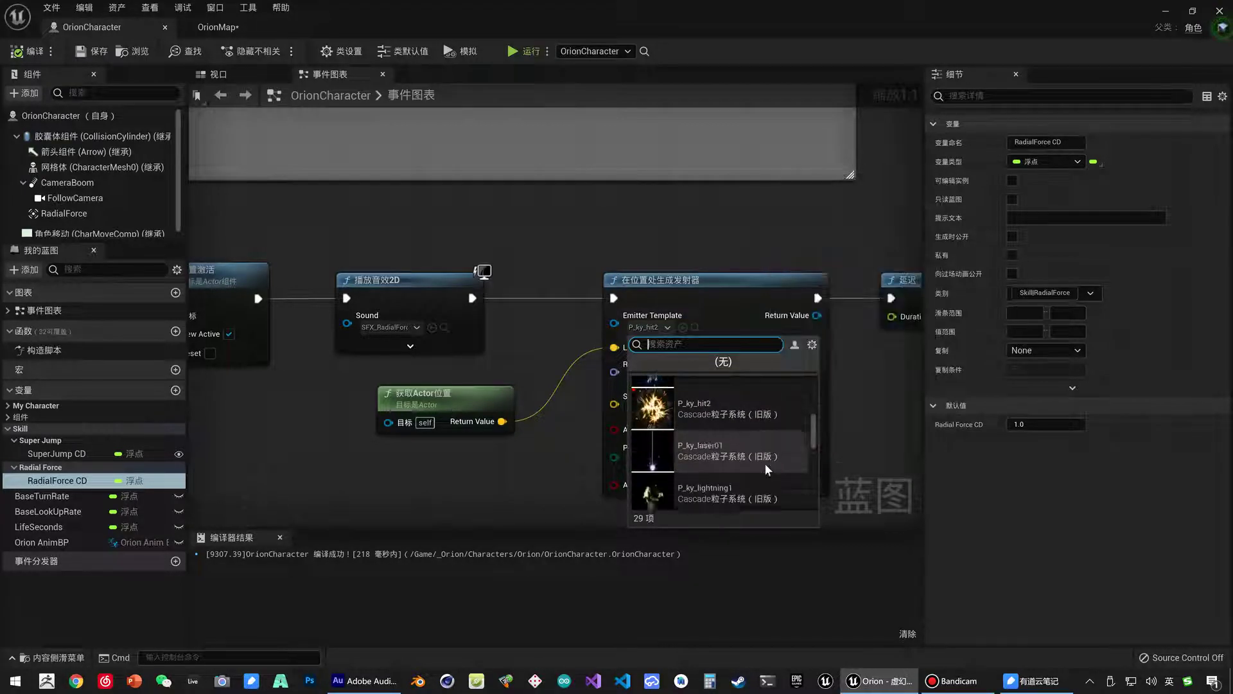
{"action": "scroll", "coordinate": [765, 463], "scroll_direction": "down", "scroll_amount": 1}
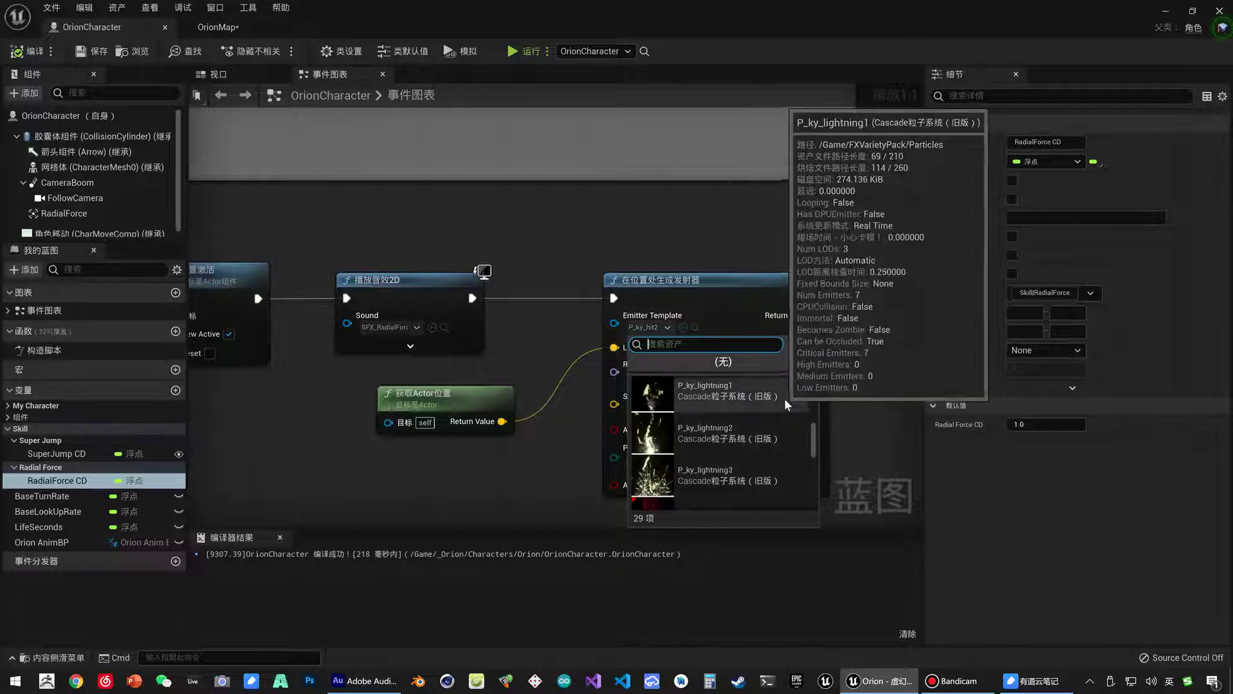
{"action": "left_click", "coordinate": [727, 479]}
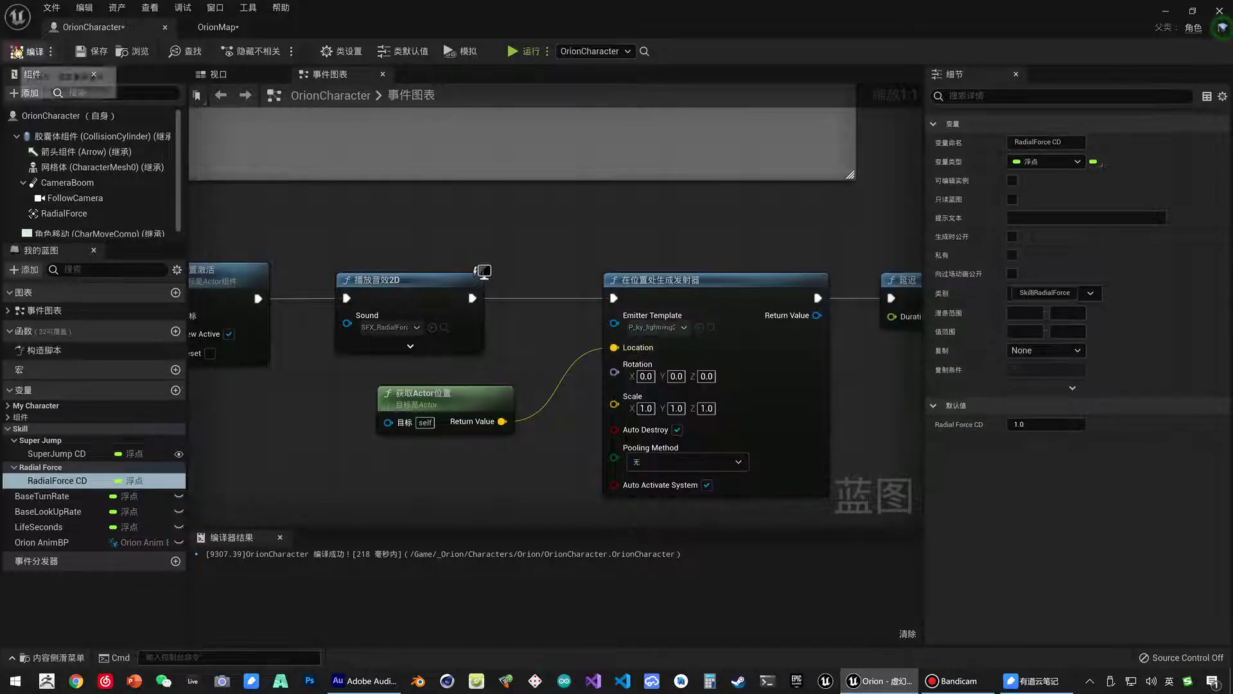
{"action": "left_click", "coordinate": [218, 27]}
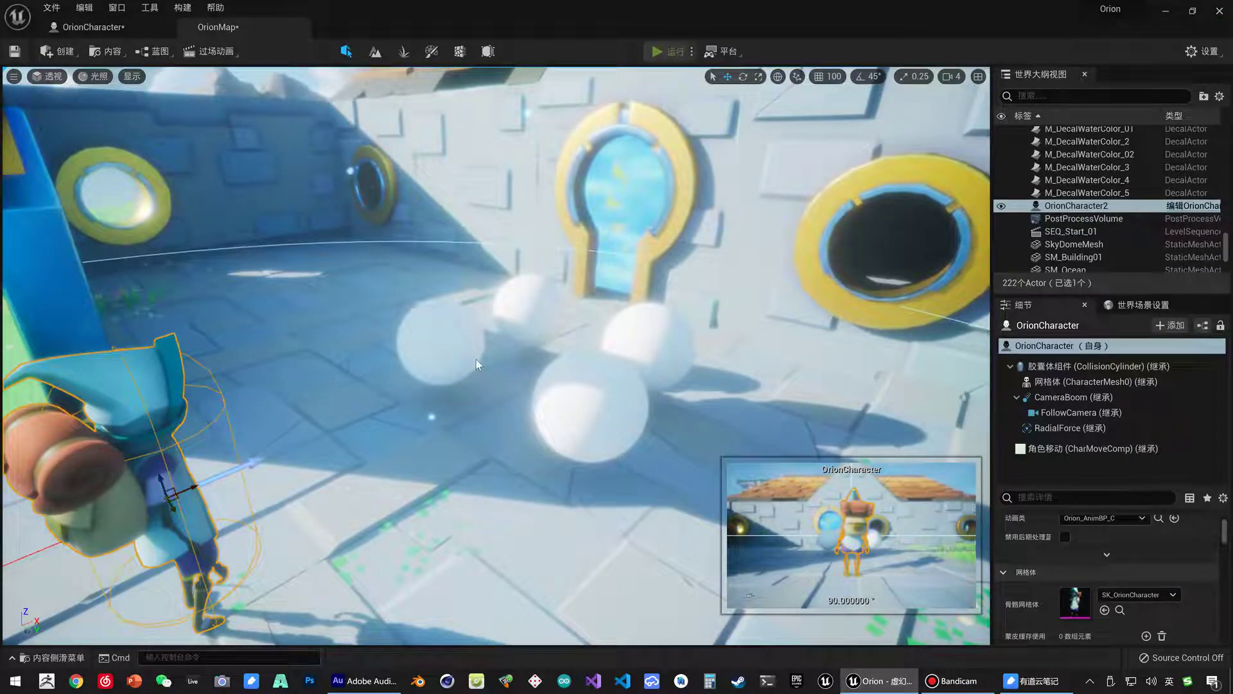
- Play-test the lightning burst, then stop and return to the OrionCharacter graph
{"action": "key", "text": "alt+p"}
{"action": "key", "text": "w"}
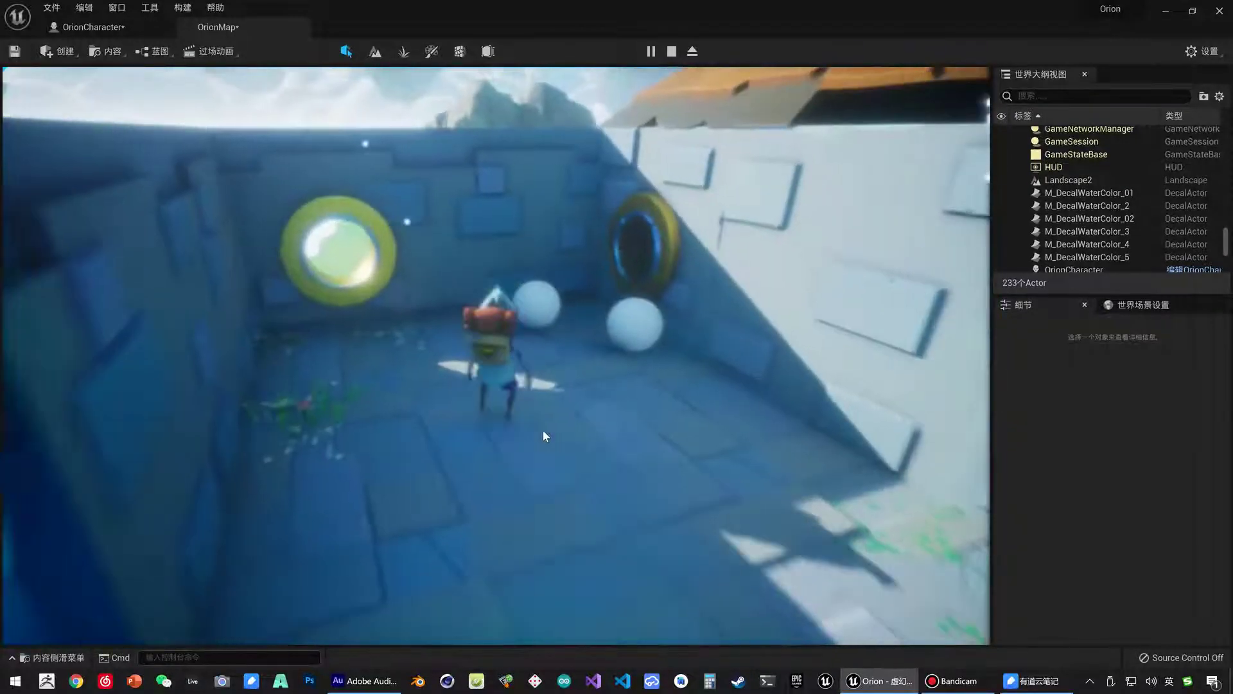
{"action": "key", "text": "Escape"}
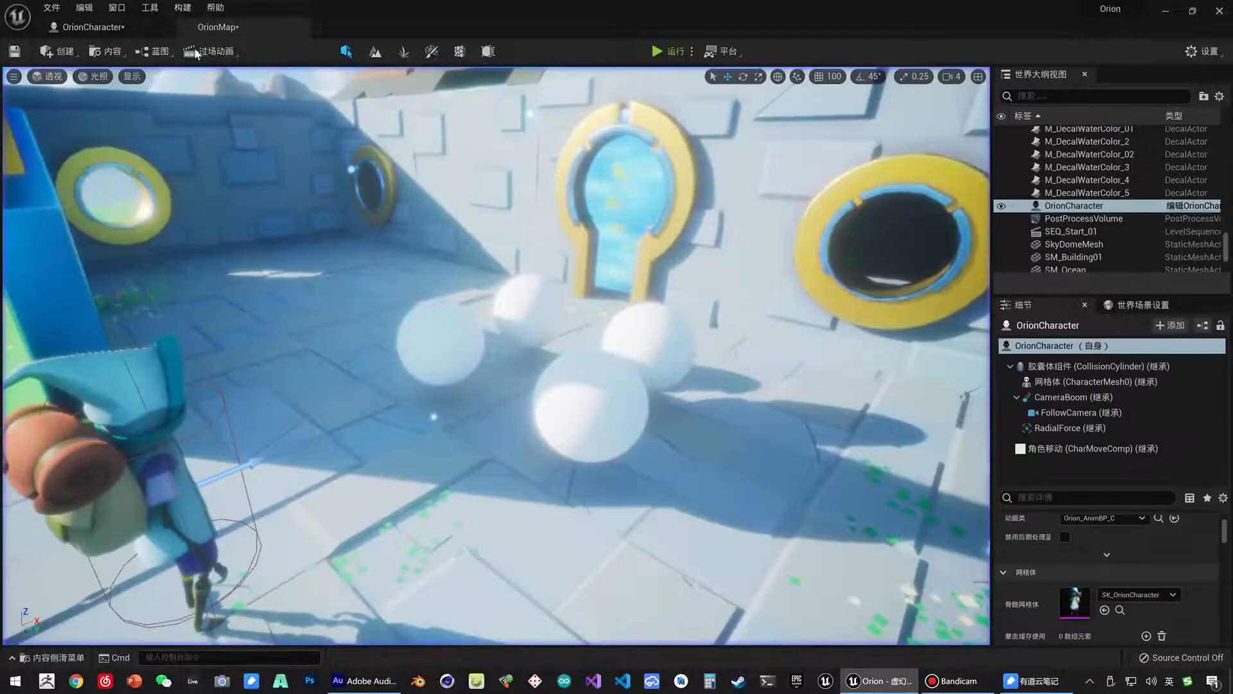
{"action": "left_click", "coordinate": [93, 27]}
- Set the emitter template back to P_Explosion, then compile and save OrionCharacter
{"action": "left_click", "coordinate": [661, 329]}
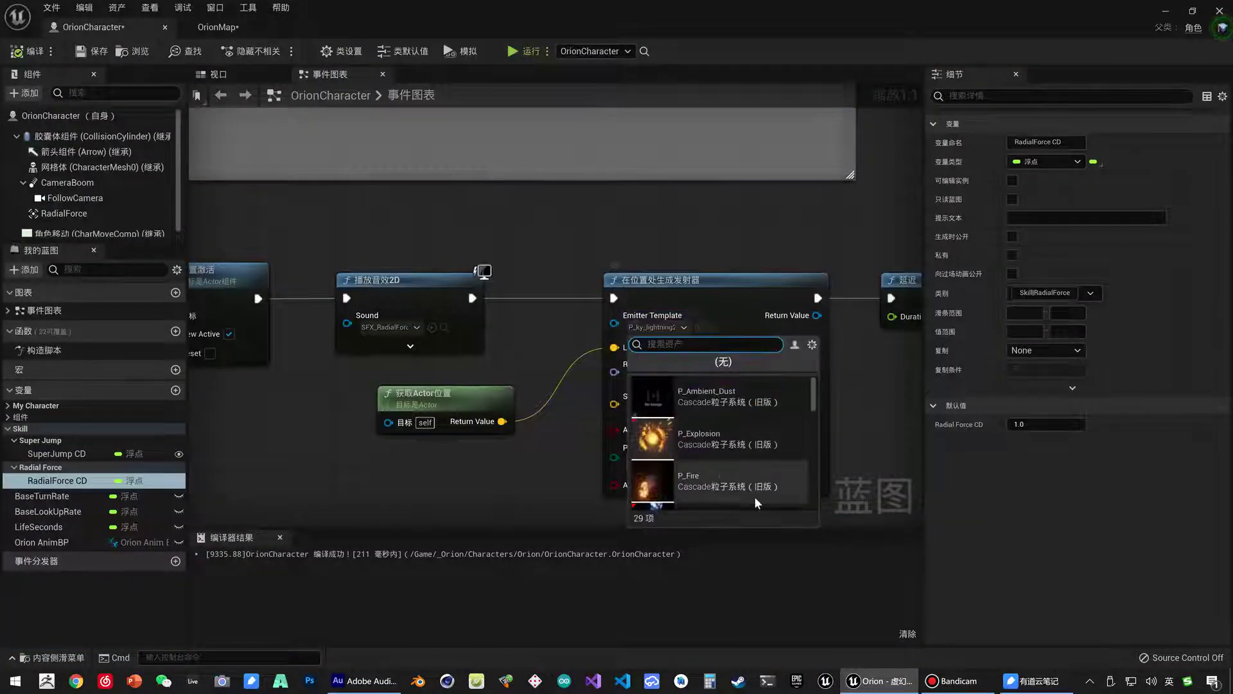
{"action": "scroll", "coordinate": [757, 466], "scroll_direction": "down", "scroll_amount": 5}
{"action": "scroll", "coordinate": [758, 463], "scroll_direction": "down", "scroll_amount": 2}
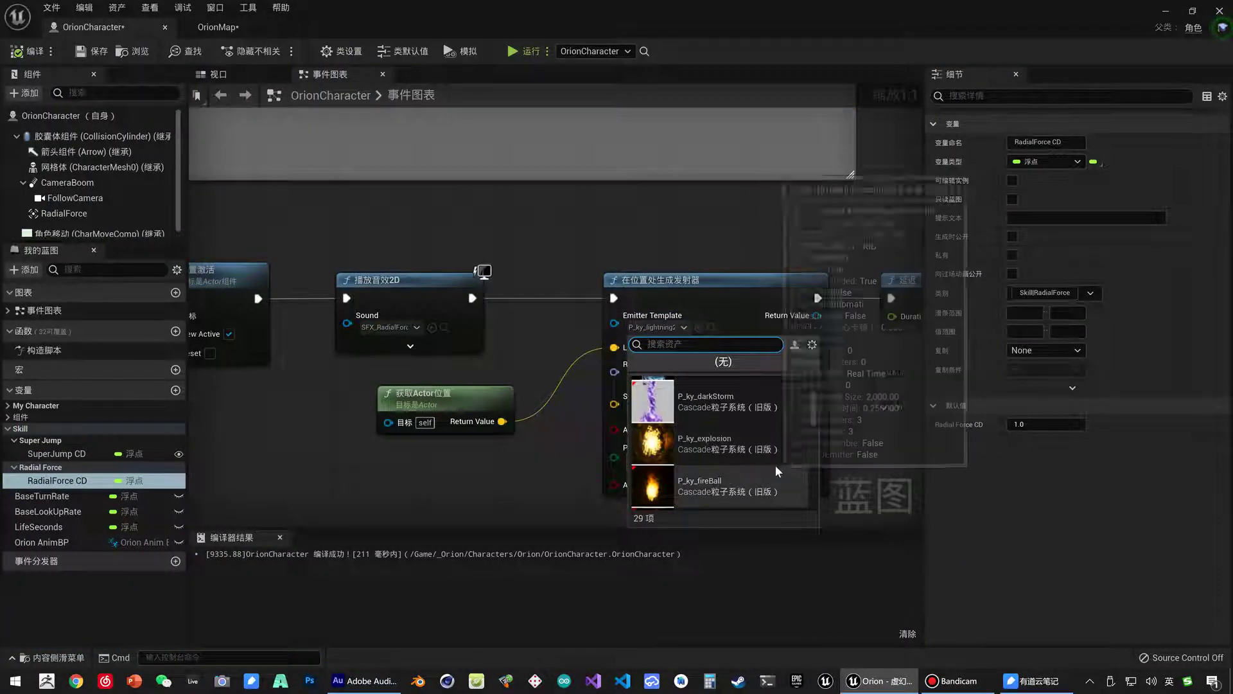
{"action": "scroll", "coordinate": [769, 457], "scroll_direction": "up", "scroll_amount": 5}
{"action": "left_click", "coordinate": [707, 425]}
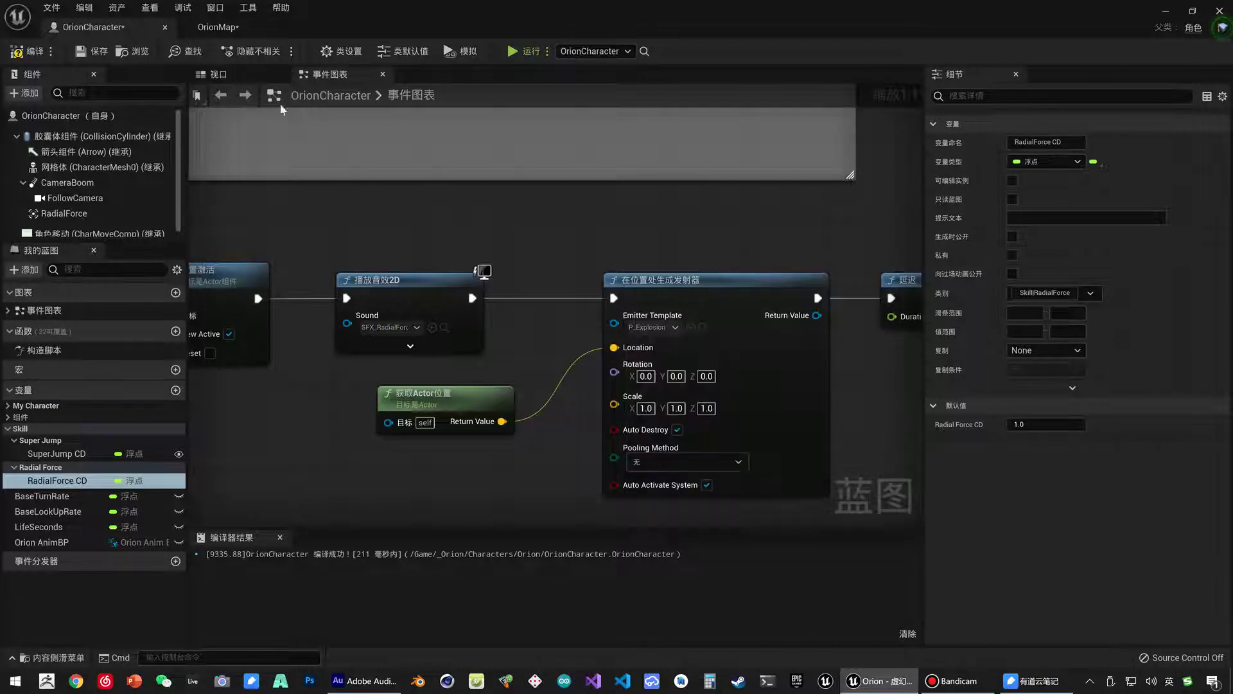
{"action": "left_click", "coordinate": [89, 53]}
{"action": "left_click", "coordinate": [218, 27]}
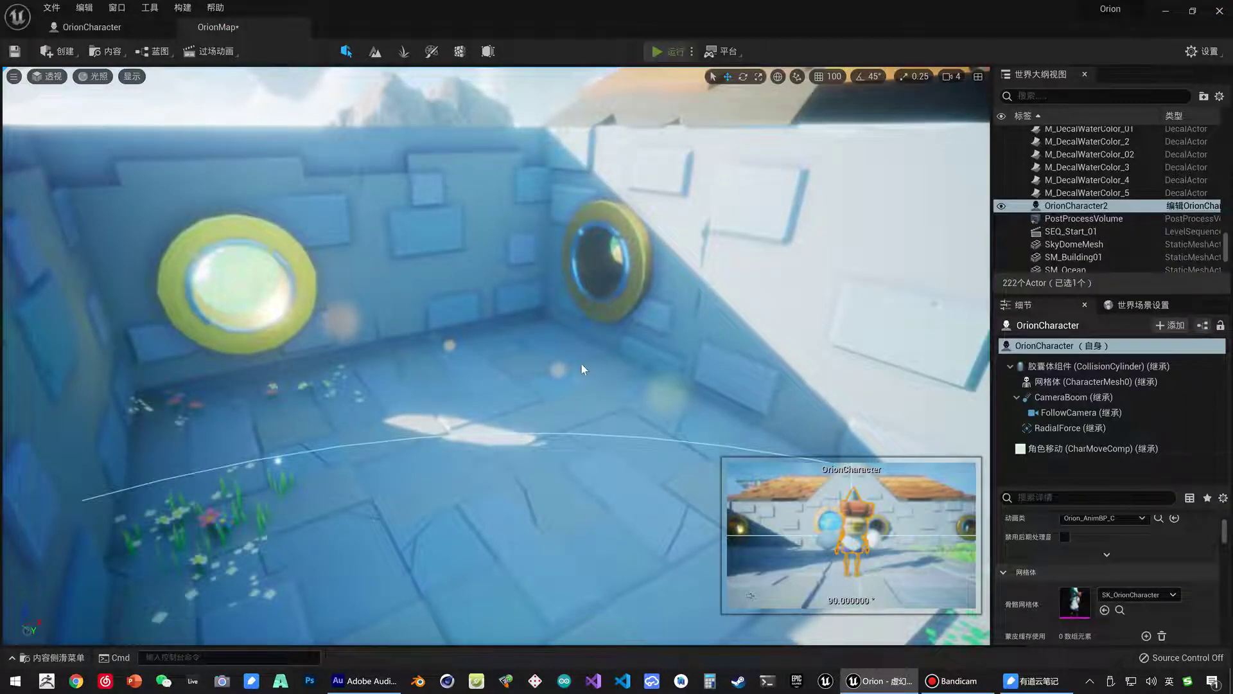
- Play-test the fiery explosion while moving through the portal, then stop
{"action": "key", "text": "alt+p"}
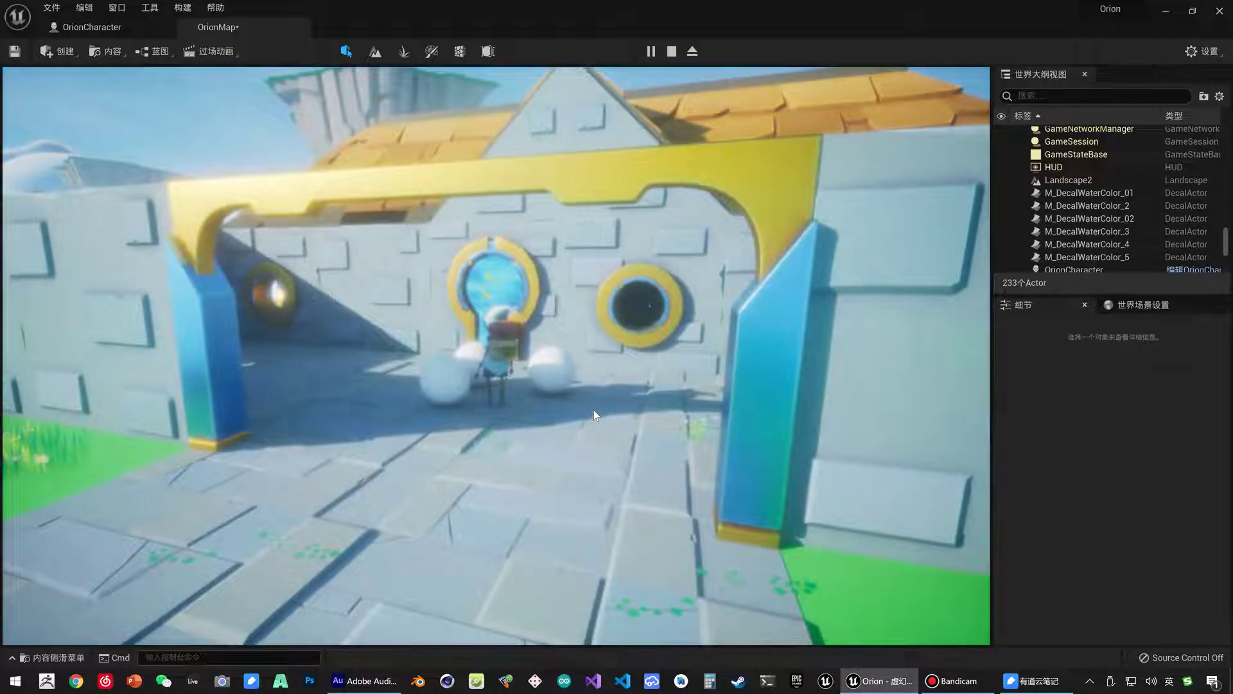
{"action": "key", "text": "w"}
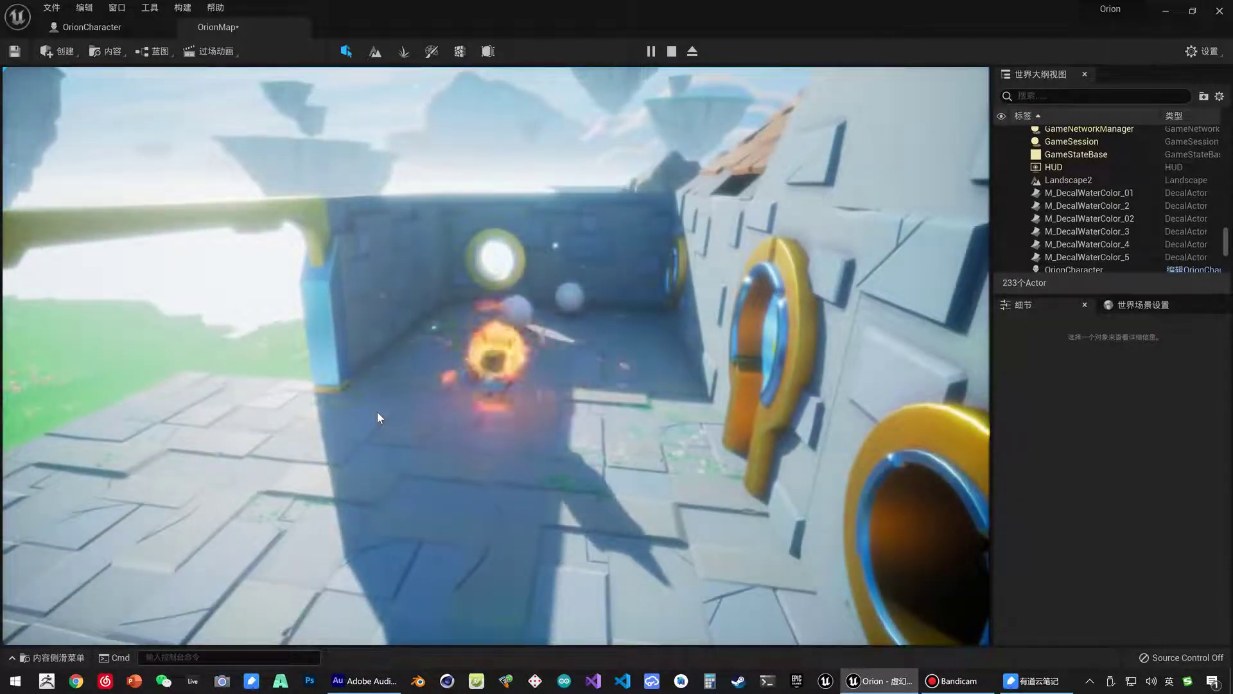
{"action": "key", "text": "Escape"}
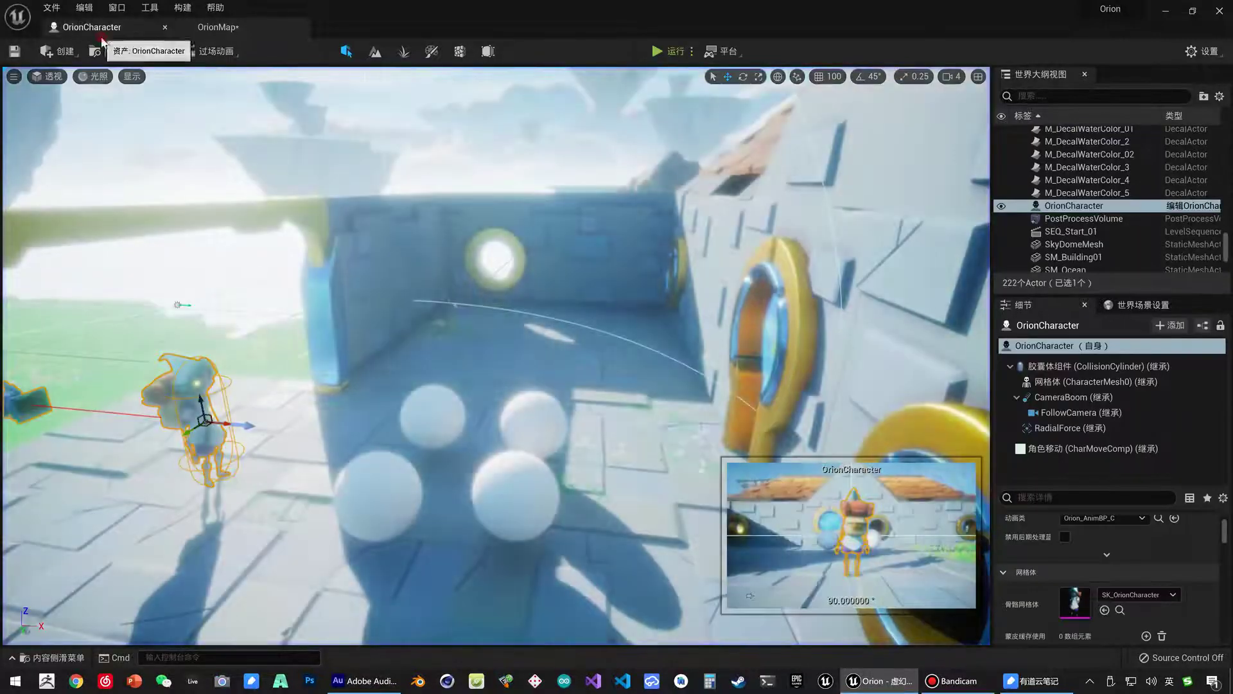
- Disconnect the actor location from the Location input and split both the Return Value and Location pins into X, Y, Z
{"action": "left_click", "coordinate": [92, 27]}
{"action": "left_click_drag", "start_coordinate": [492, 399], "coordinate": [459, 387]}
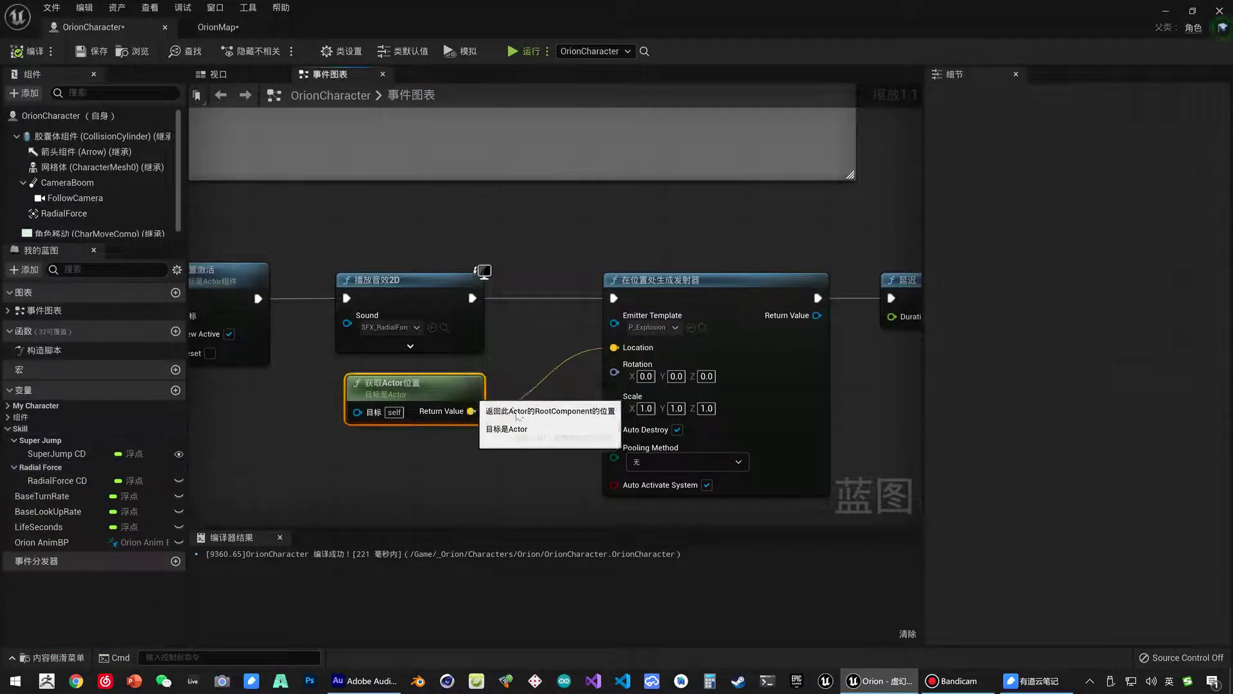
{"action": "right_click_drag", "start_coordinate": [459, 388], "coordinate": [522, 381]}
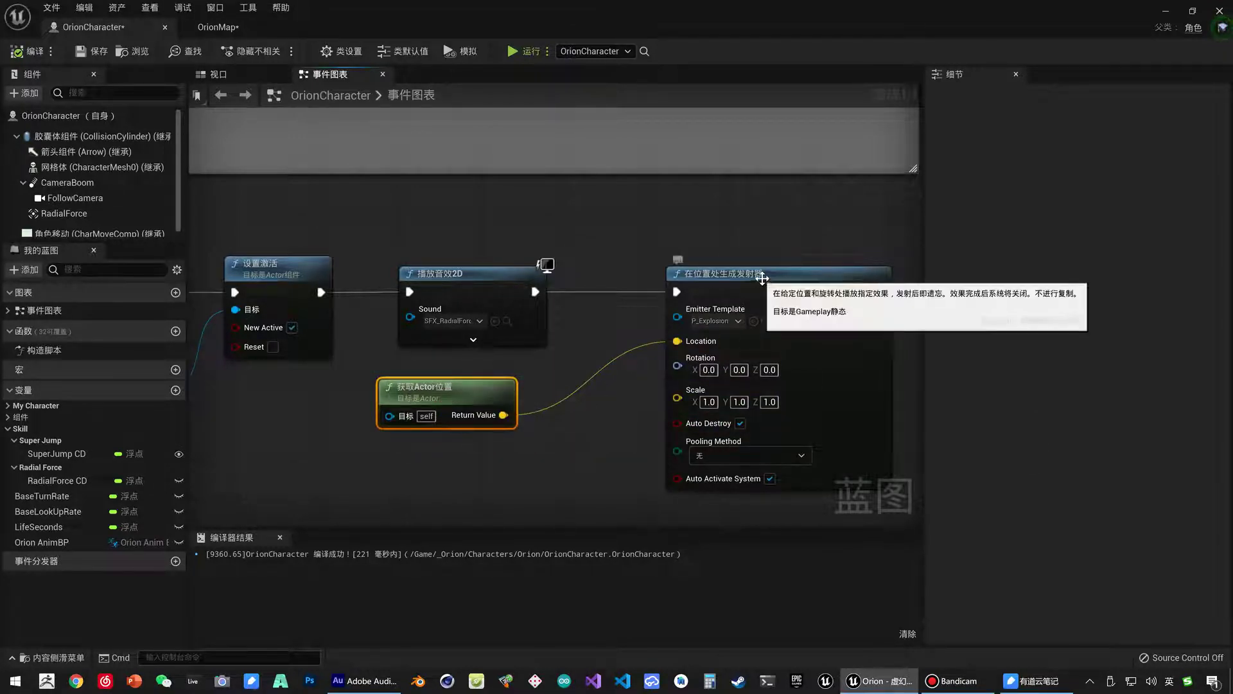
{"action": "right_click", "coordinate": [677, 340]}
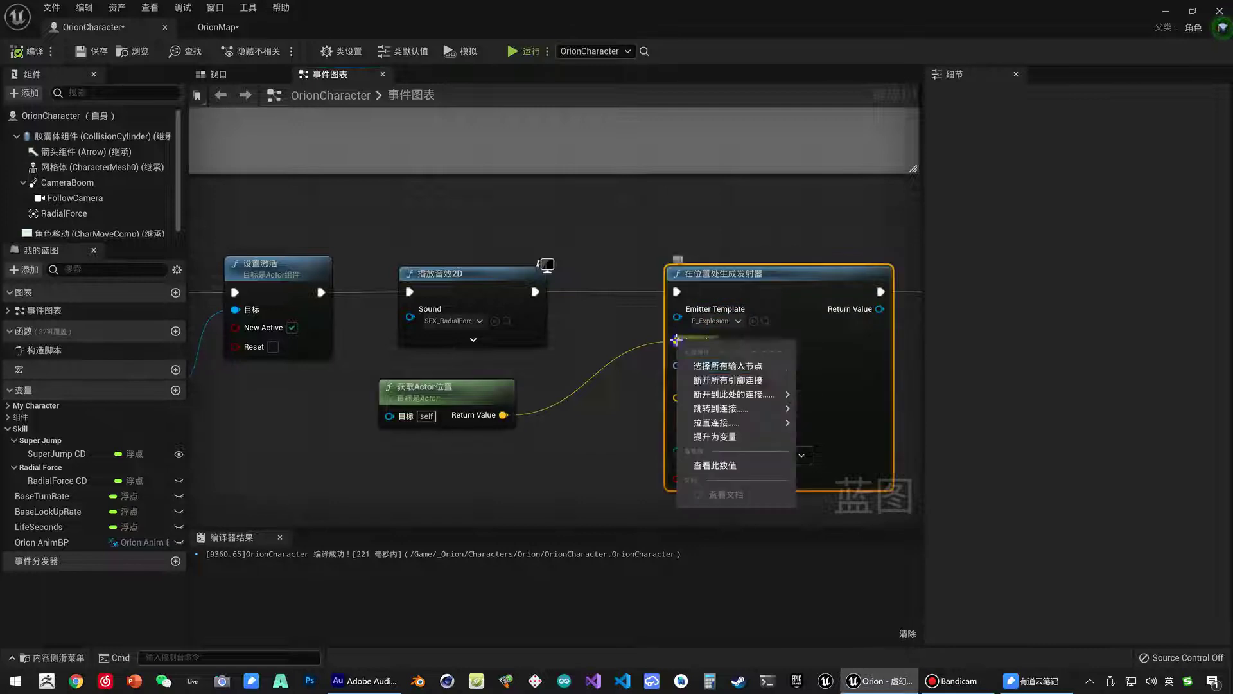
{"action": "left_click", "coordinate": [702, 380]}
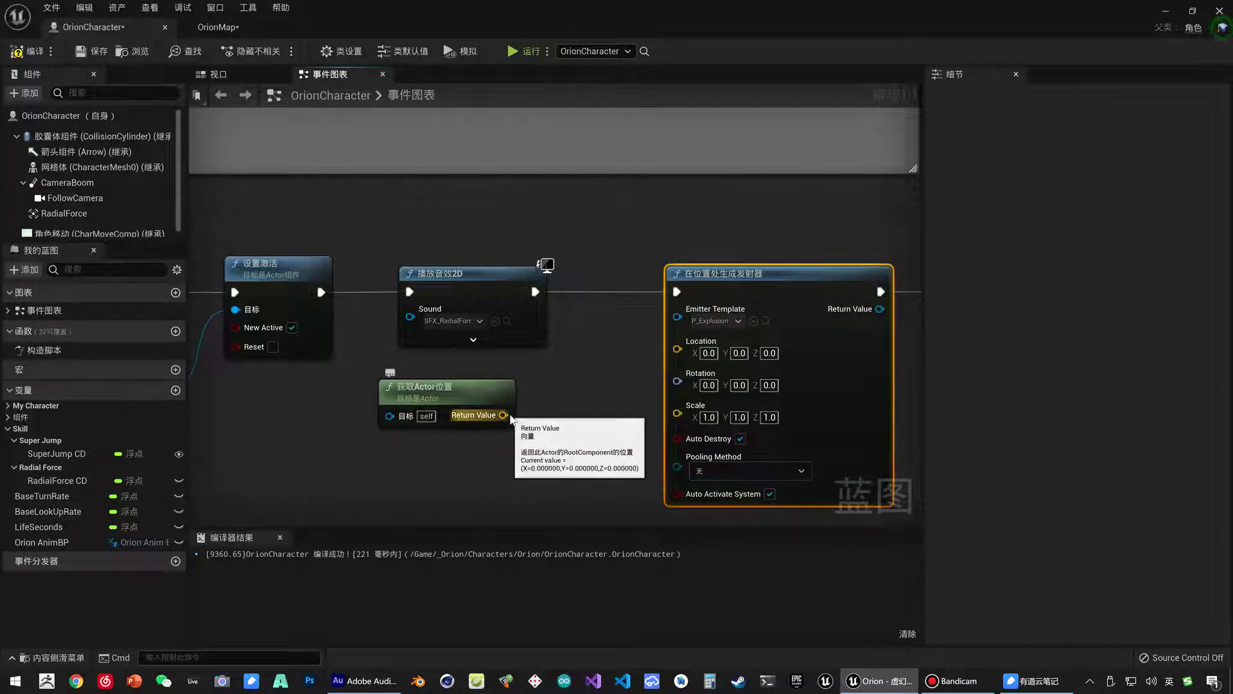
{"action": "left_click_drag", "start_coordinate": [510, 413], "coordinate": [526, 405]}
{"action": "right_click", "coordinate": [526, 405]}
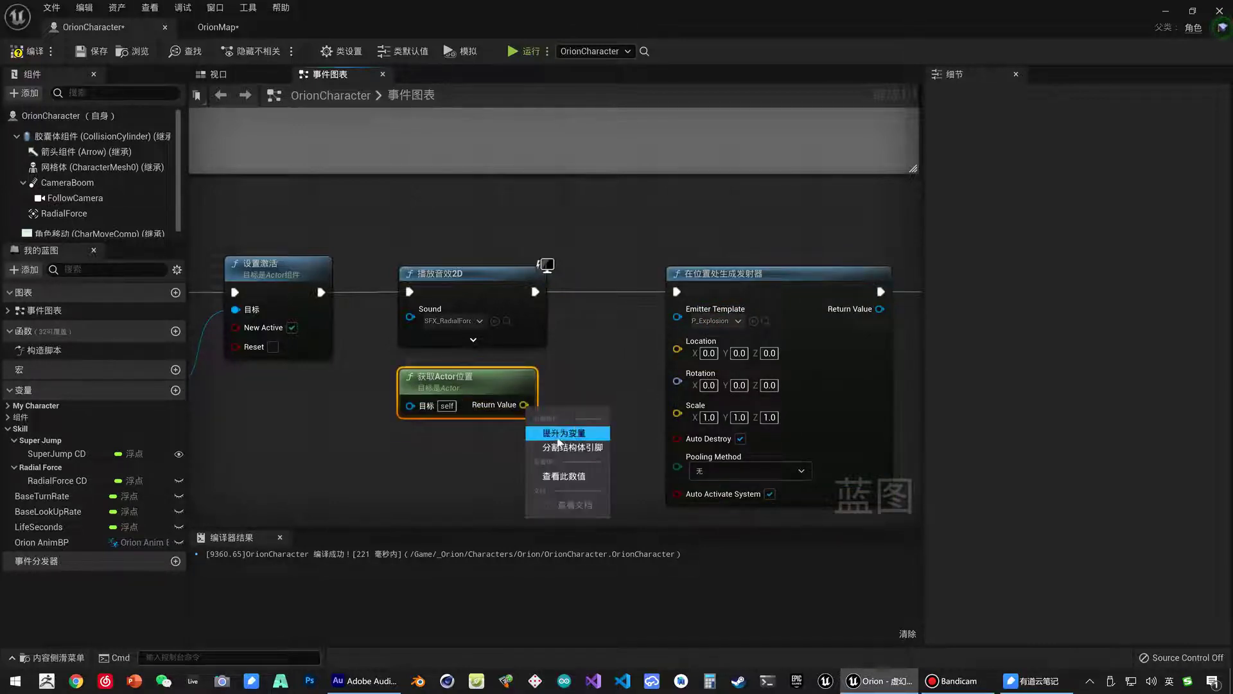
{"action": "left_click", "coordinate": [559, 426]}
{"action": "right_click", "coordinate": [682, 352]}
{"action": "left_click", "coordinate": [713, 388]}
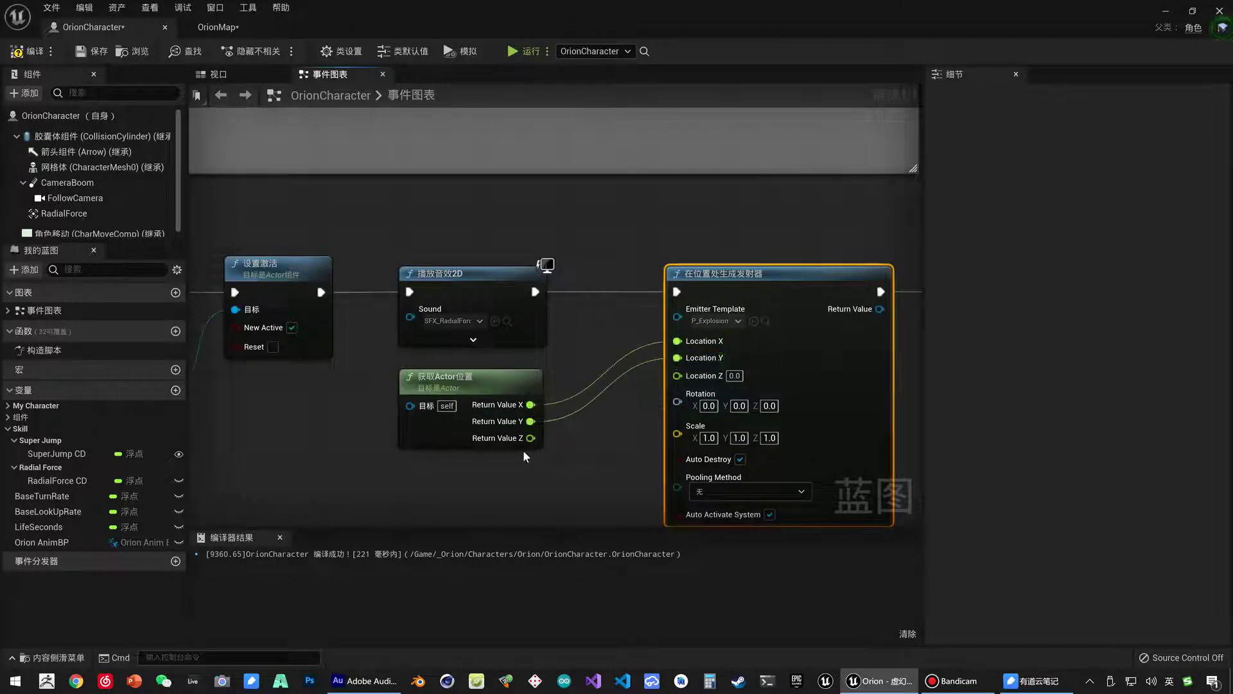
- Feed Return Value Z into a subtract node (Z − 90), then compile and save OrionCharacter
{"action": "mouse_move", "coordinate": [522, 448]}
{"action": "left_mouse_down"}
{"action": "mouse_move", "coordinate": [482, 448]}
{"action": "mouse_move", "coordinate": [537, 447]}
{"action": "left_mouse_up"}
{"action": "type", "text": "-"}
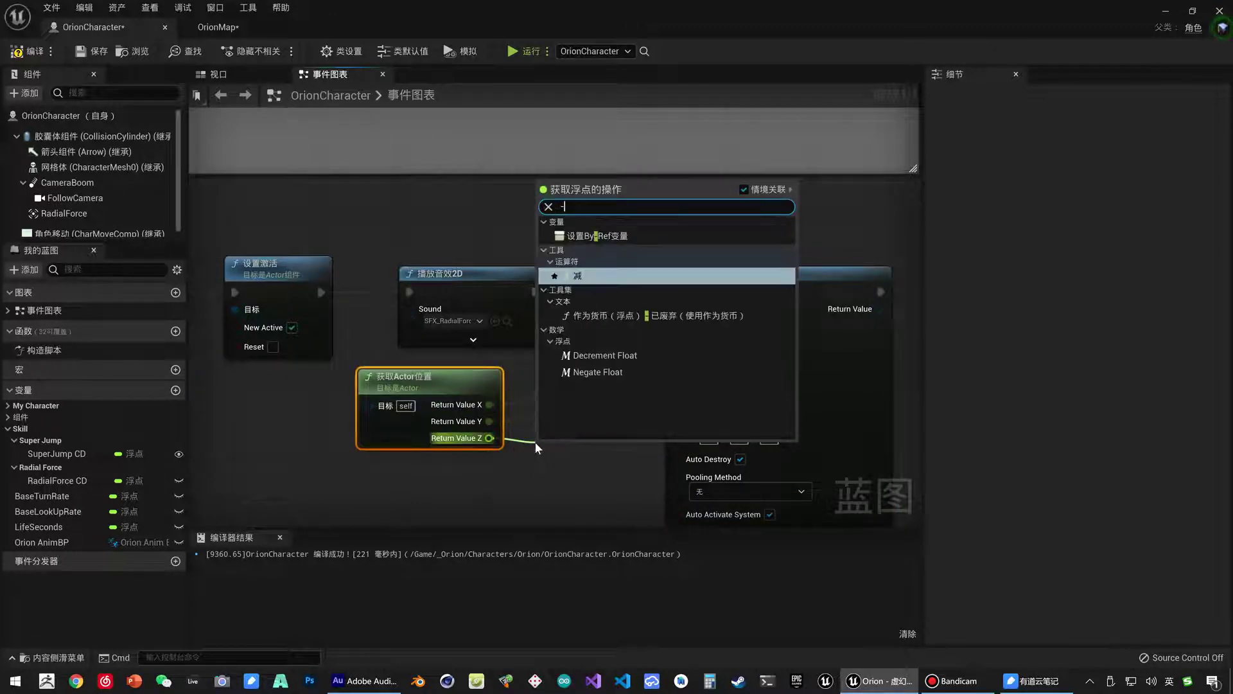
{"action": "key", "text": "Return"}
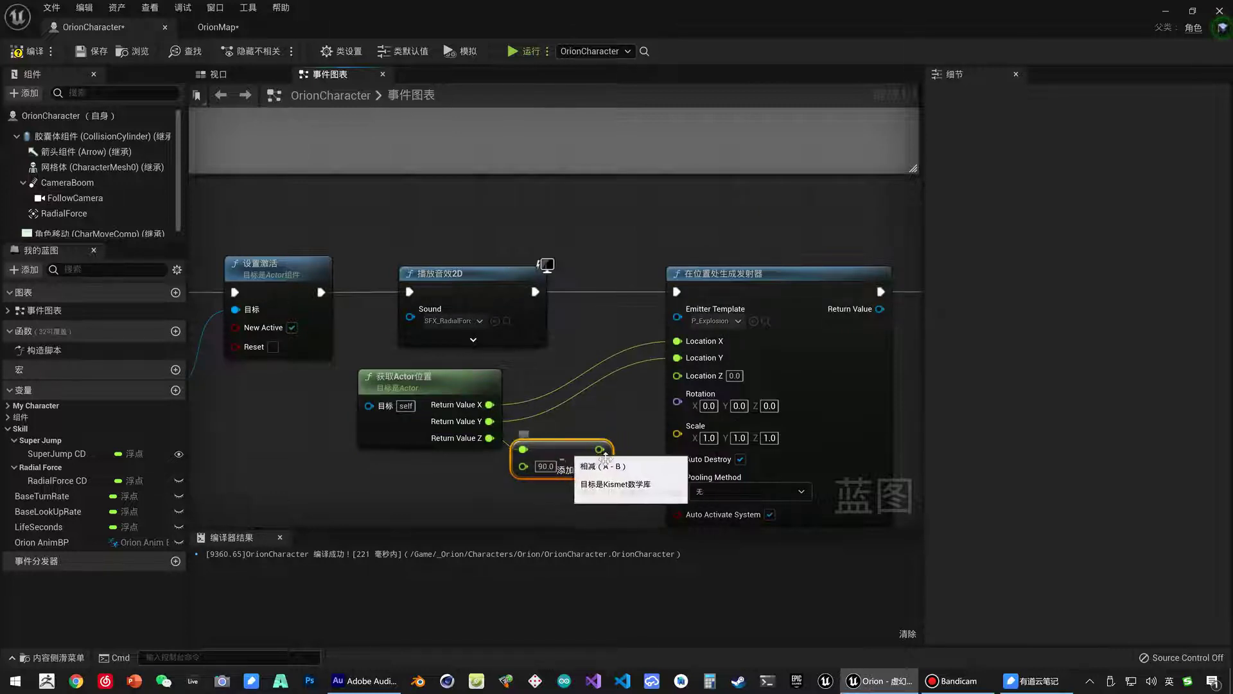
{"action": "left_click_drag", "start_coordinate": [591, 460], "coordinate": [600, 449]}
{"action": "left_click", "coordinate": [704, 442]}
{"action": "type", "text": "2"}
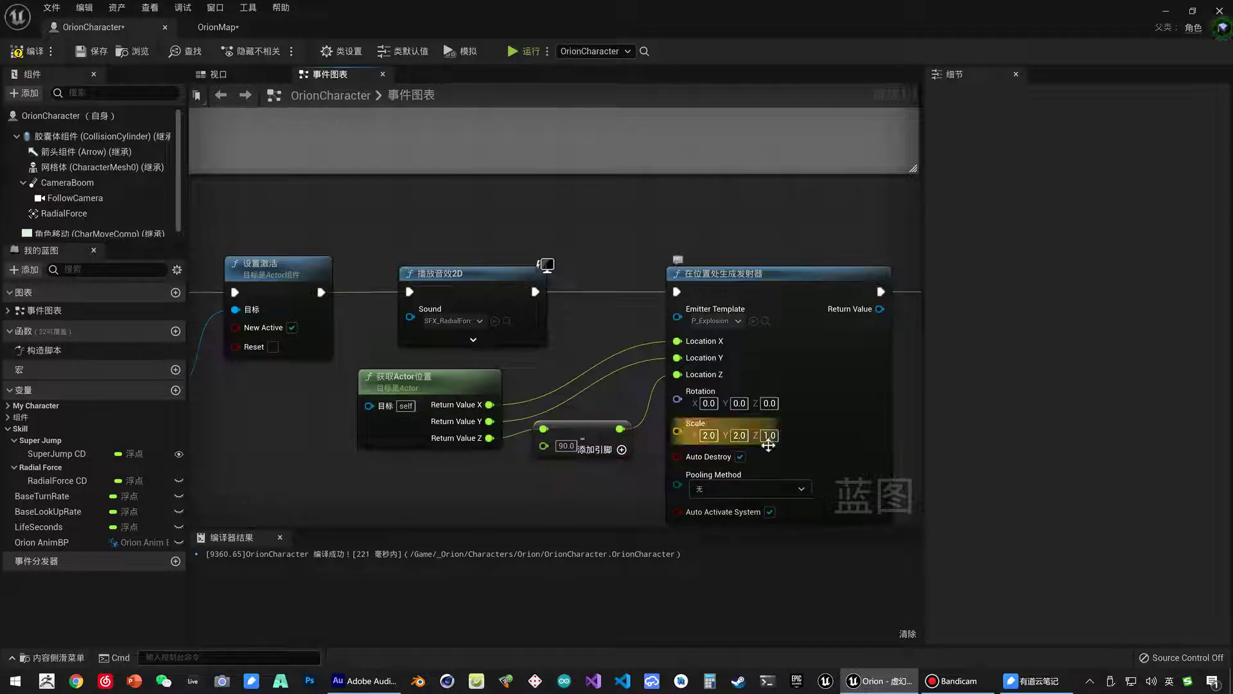
{"action": "left_click", "coordinate": [103, 58]}
{"action": "left_click", "coordinate": [217, 27]}
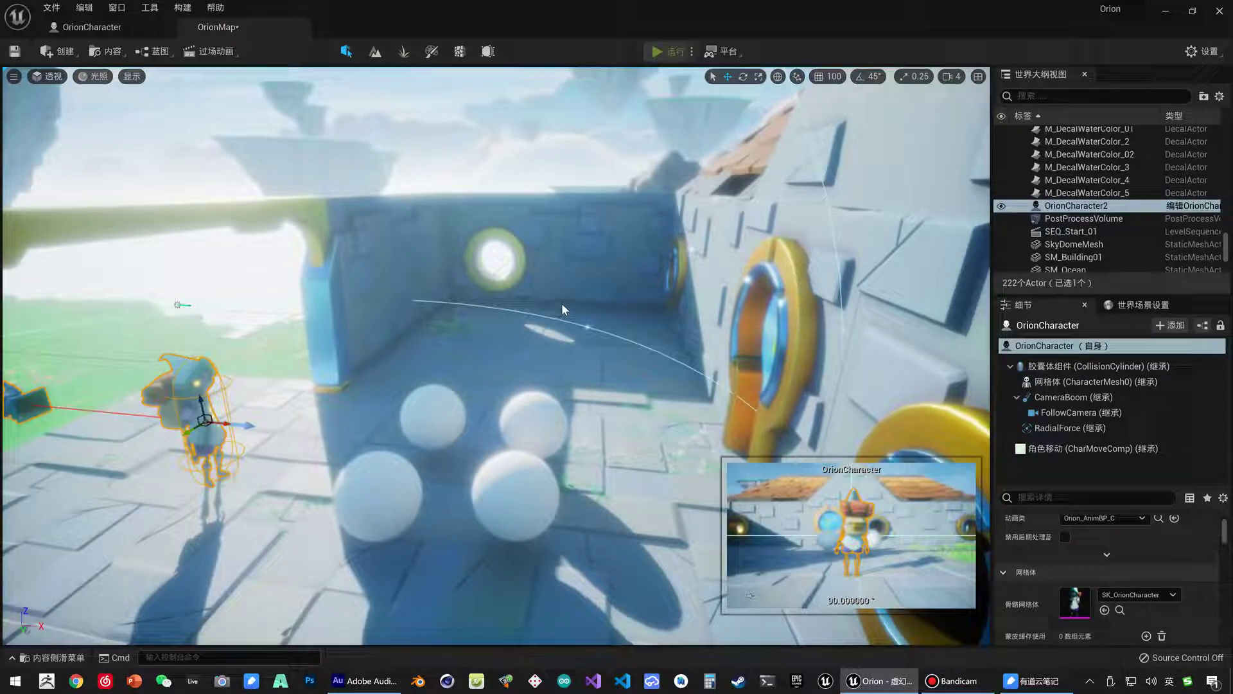
{"action": "key", "text": "alt+p"}
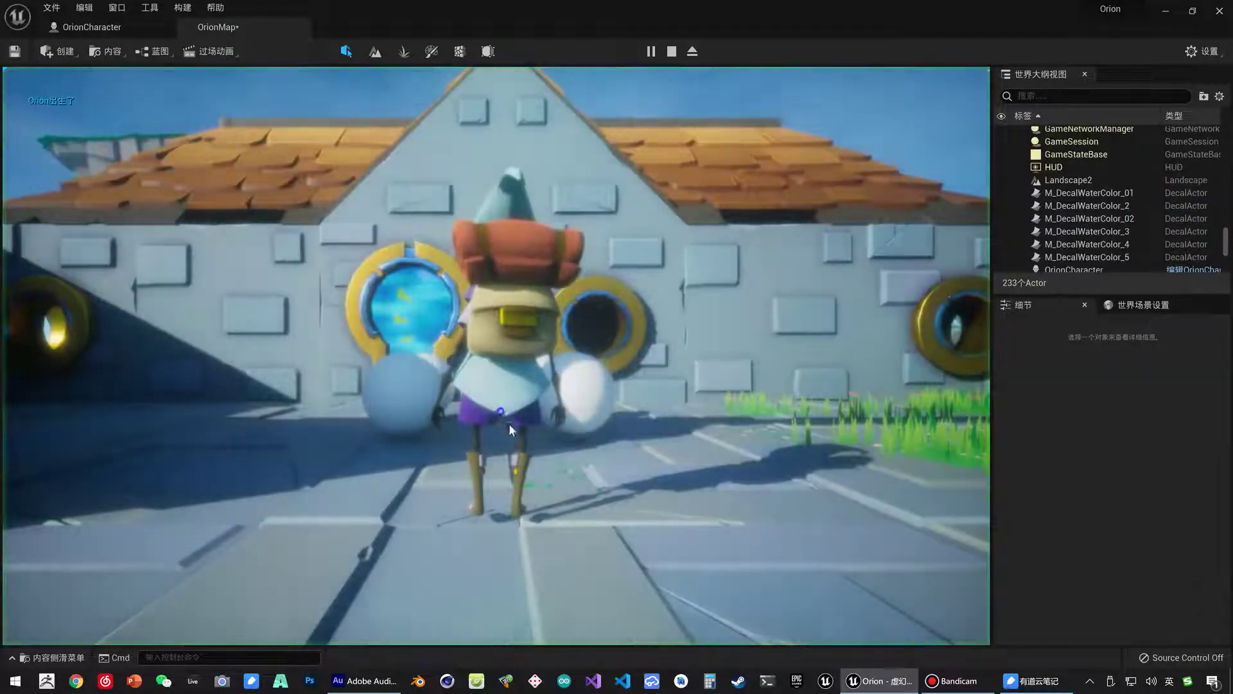
{"action": "key", "text": "w"}
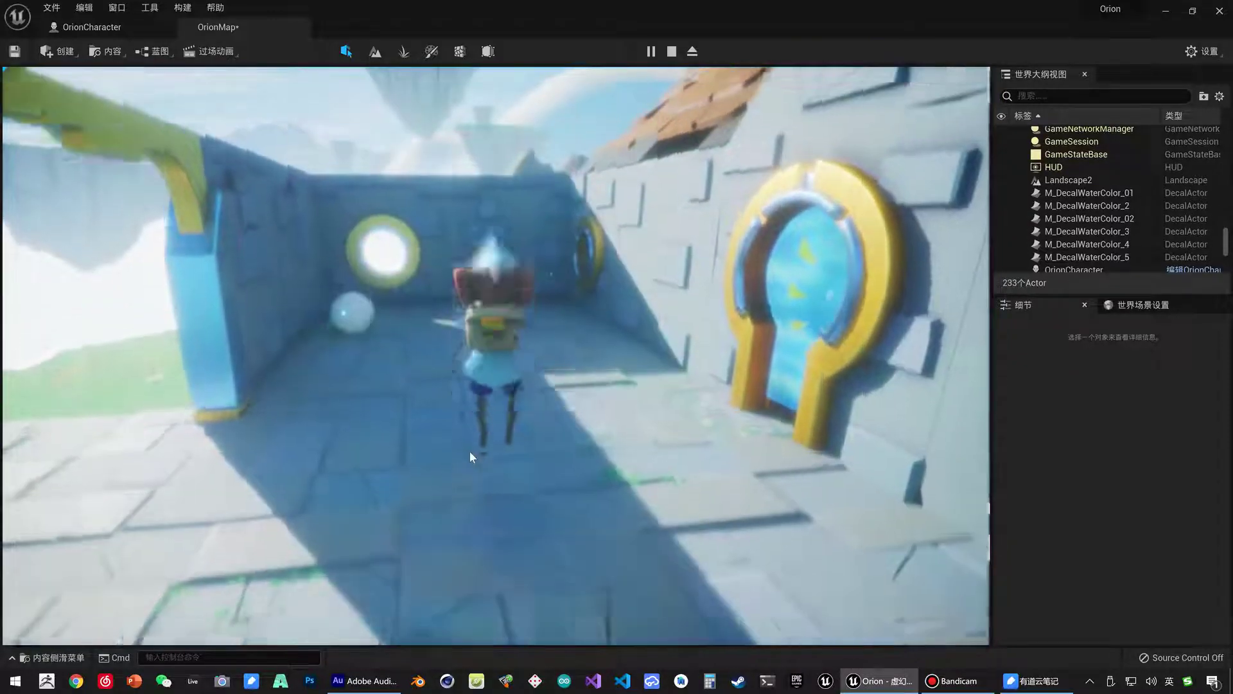
{"action": "left_click", "coordinate": [472, 459]}
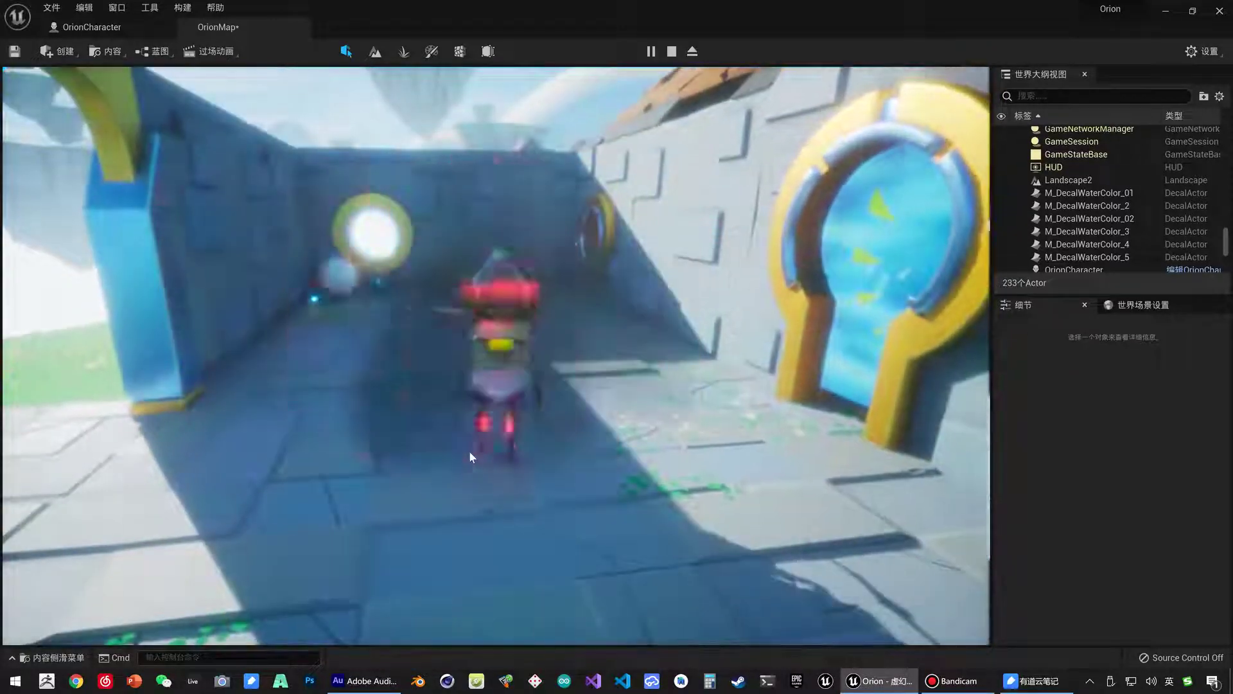
{"action": "left_click", "coordinate": [469, 452]}
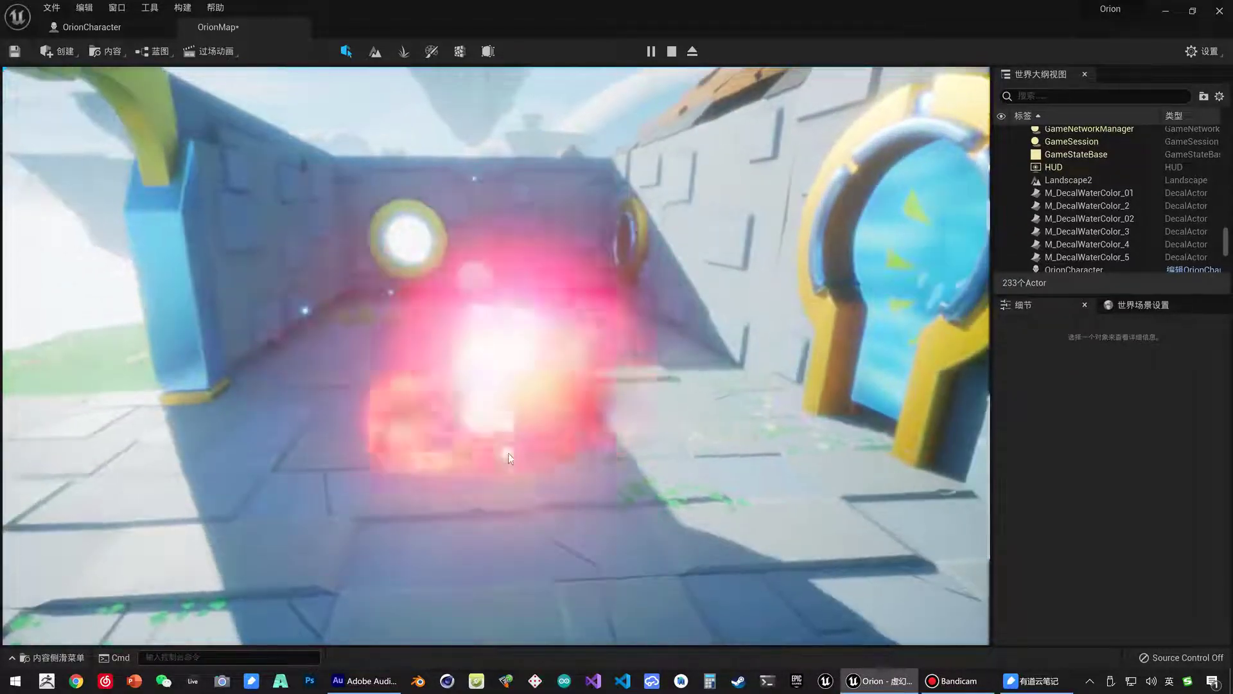
{"action": "key", "text": "w"}
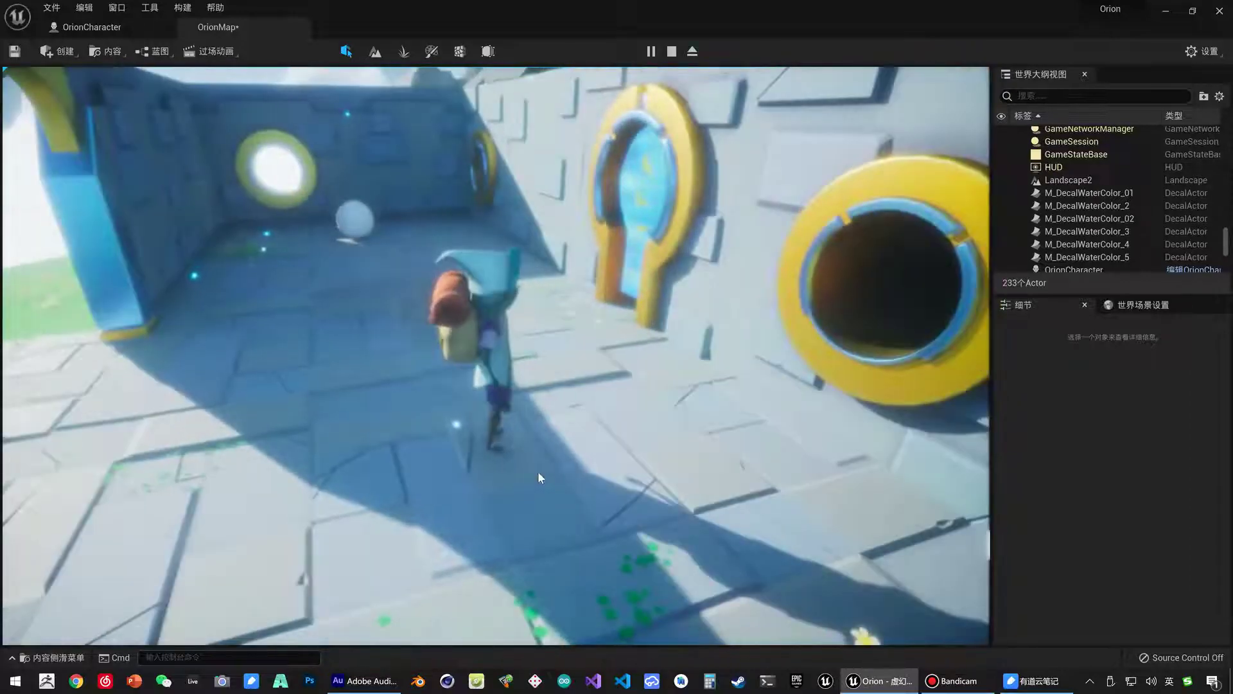
{"action": "left_click", "coordinate": [537, 472]}
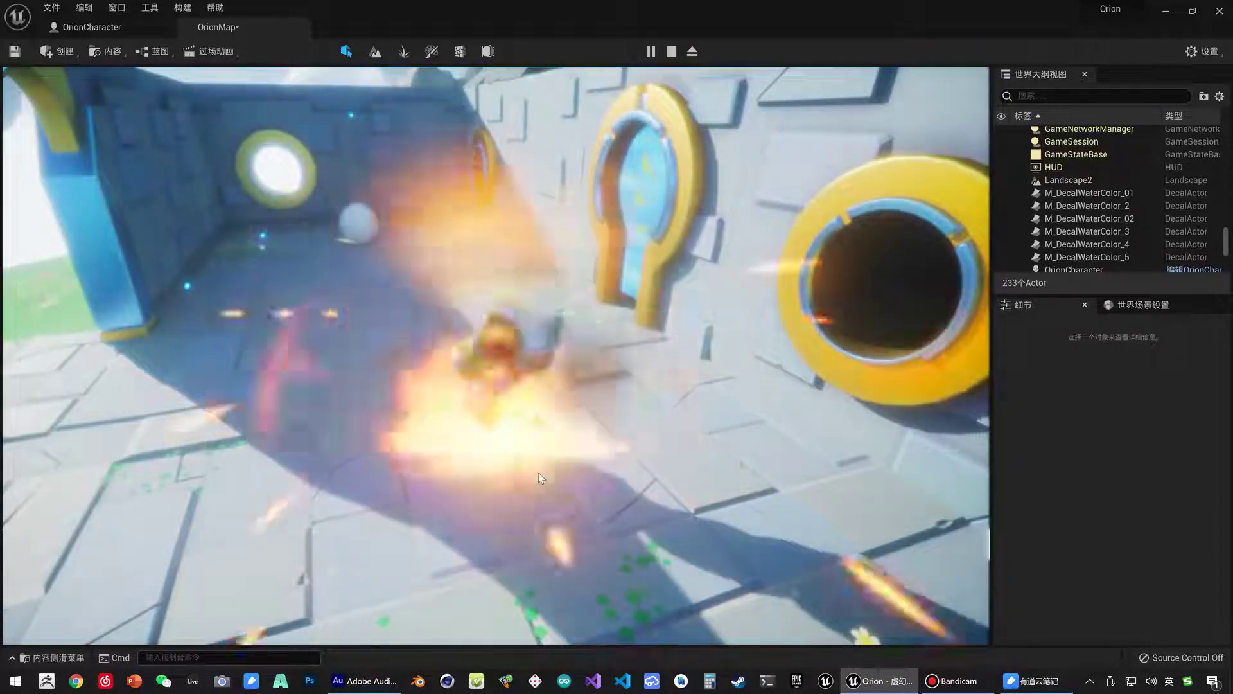
{"action": "left_click", "coordinate": [538, 459]}
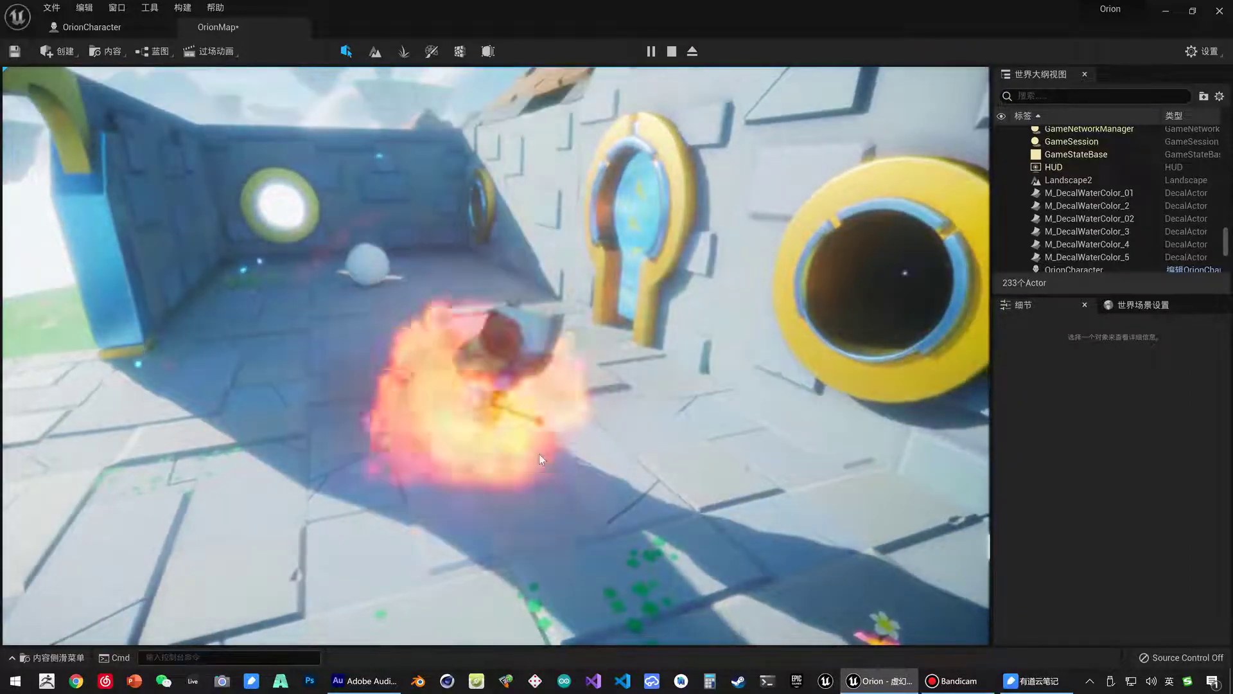
{"action": "key", "text": "w"}
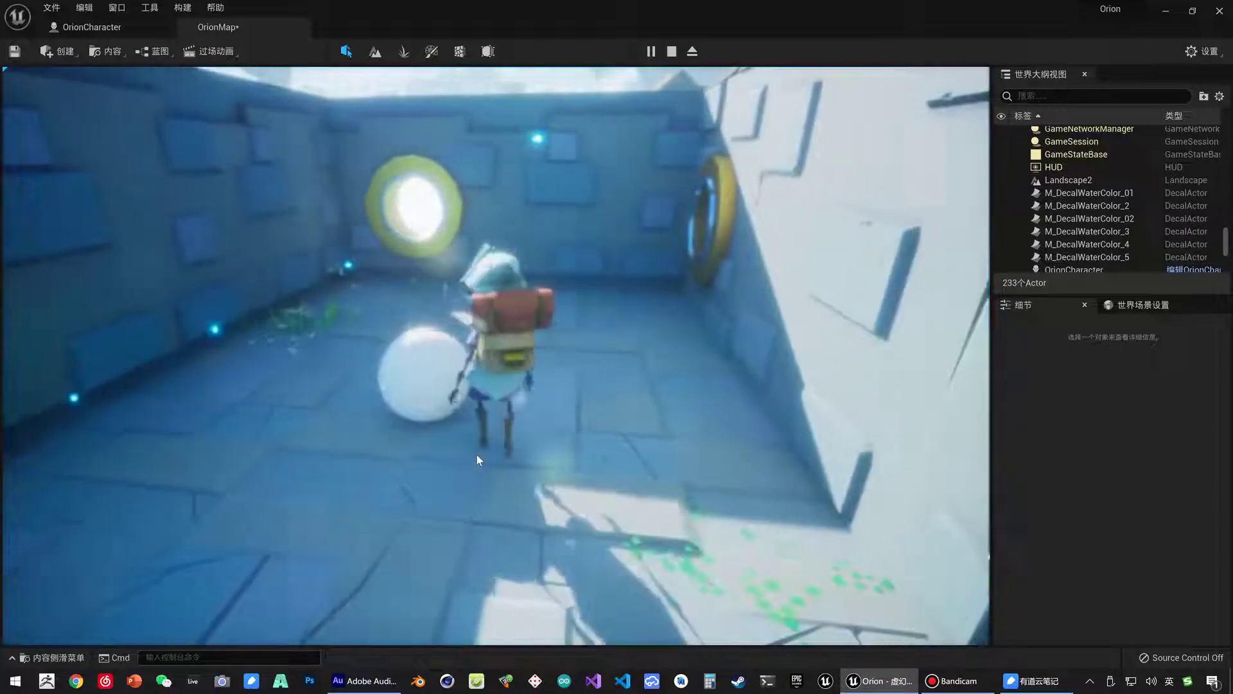
{"action": "left_click", "coordinate": [477, 455]}
{"action": "left_click", "coordinate": [476, 454]}
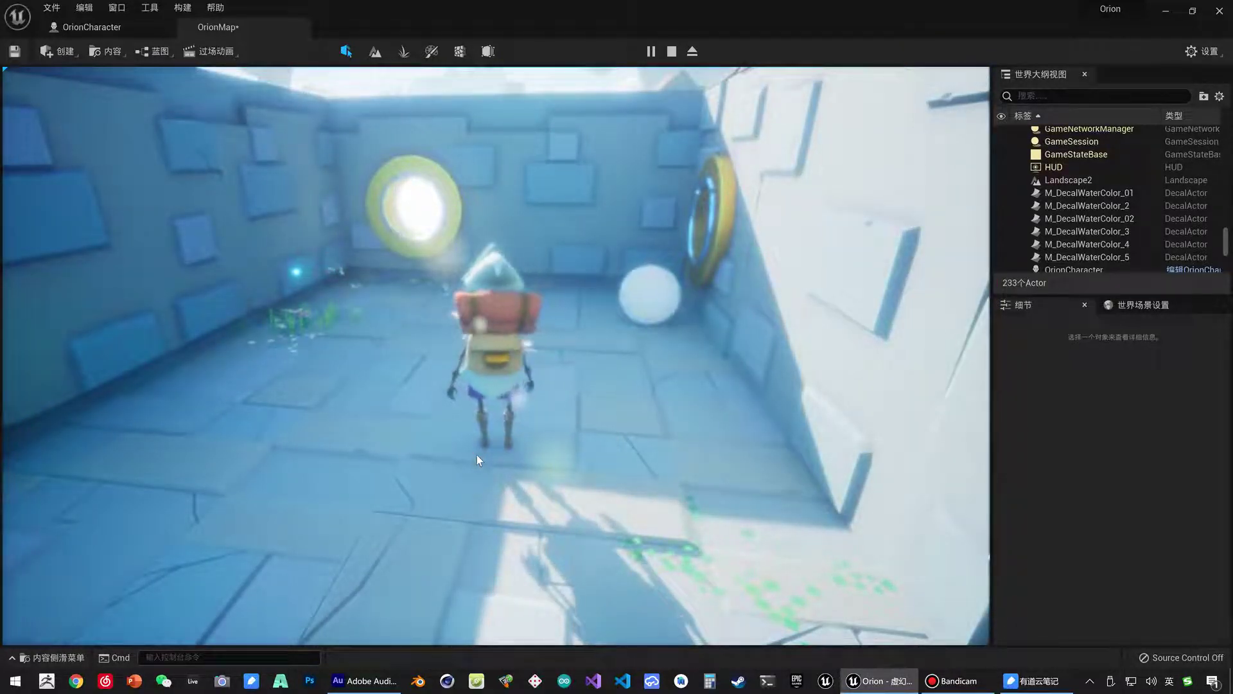
{"action": "key", "text": "Escape"}
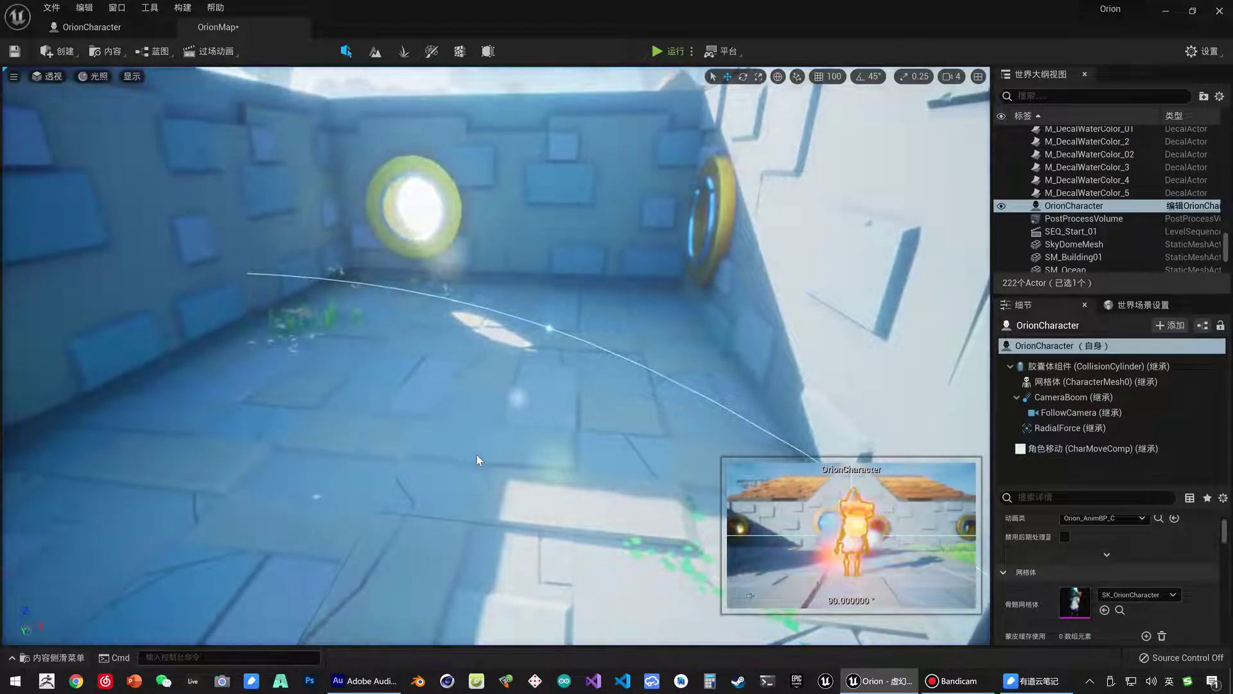